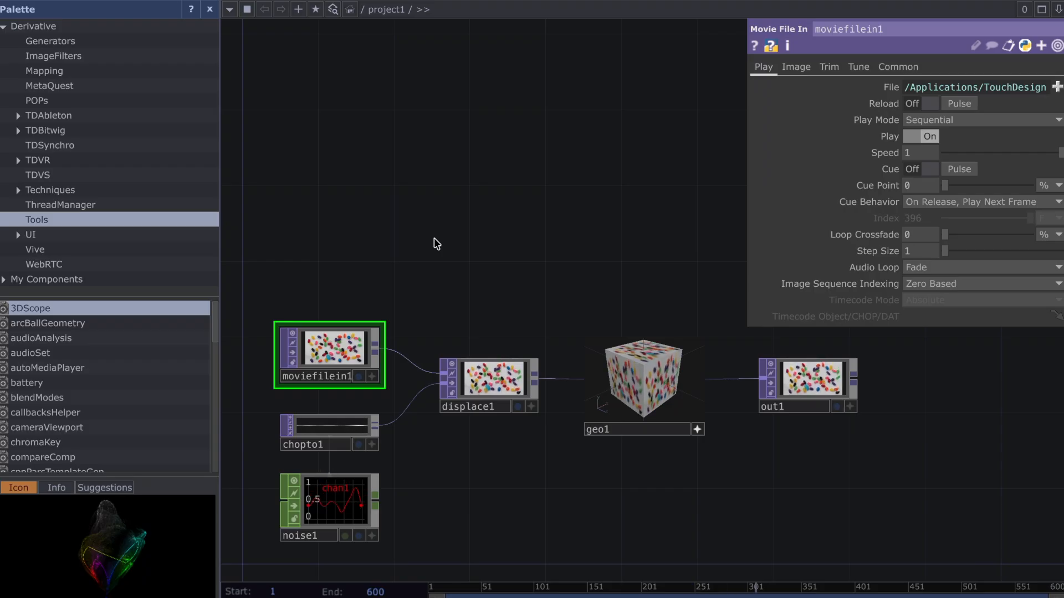
# Delete all the default operators from the project network and close the Palette
pyautogui.hotkey('ctrl', 'a')
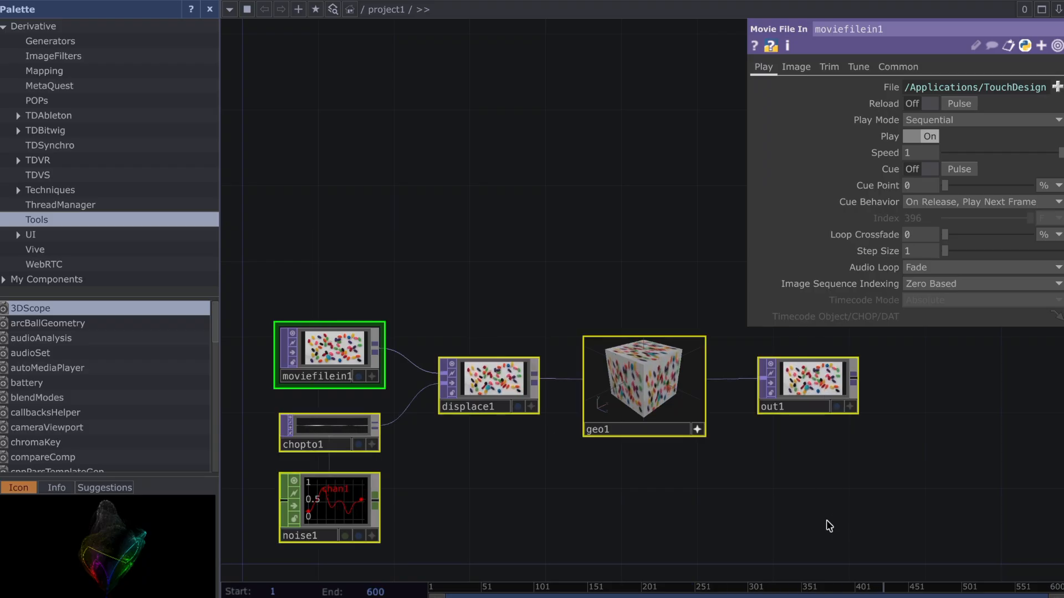
pyautogui.press('Delete')
pyautogui.click(208, 9)
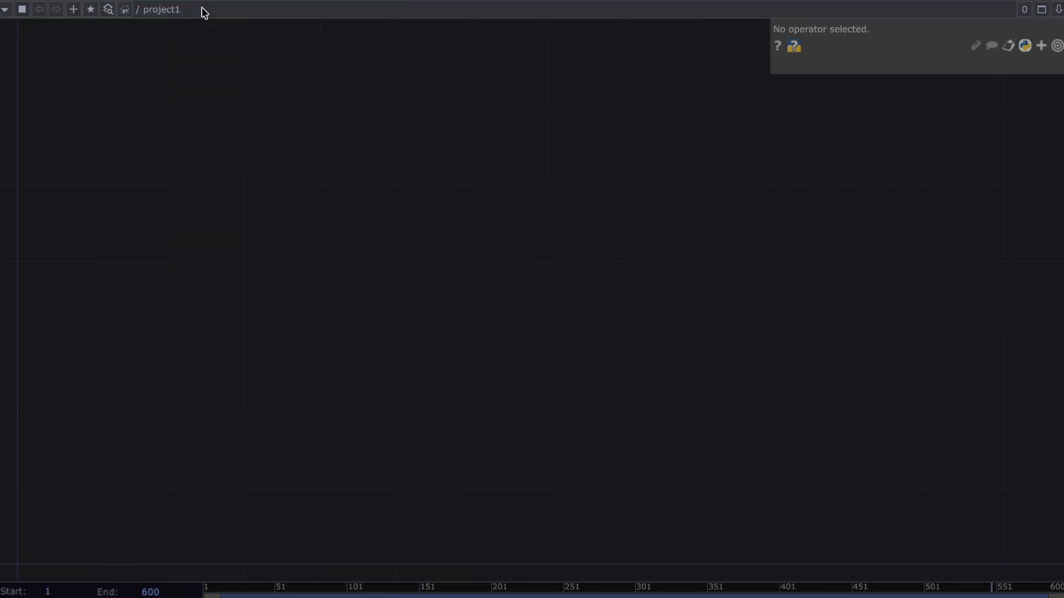
# Add a Point Generator POP to the empty network
pyautogui.moveTo(215, 273); pyautogui.dragTo(599, 112)
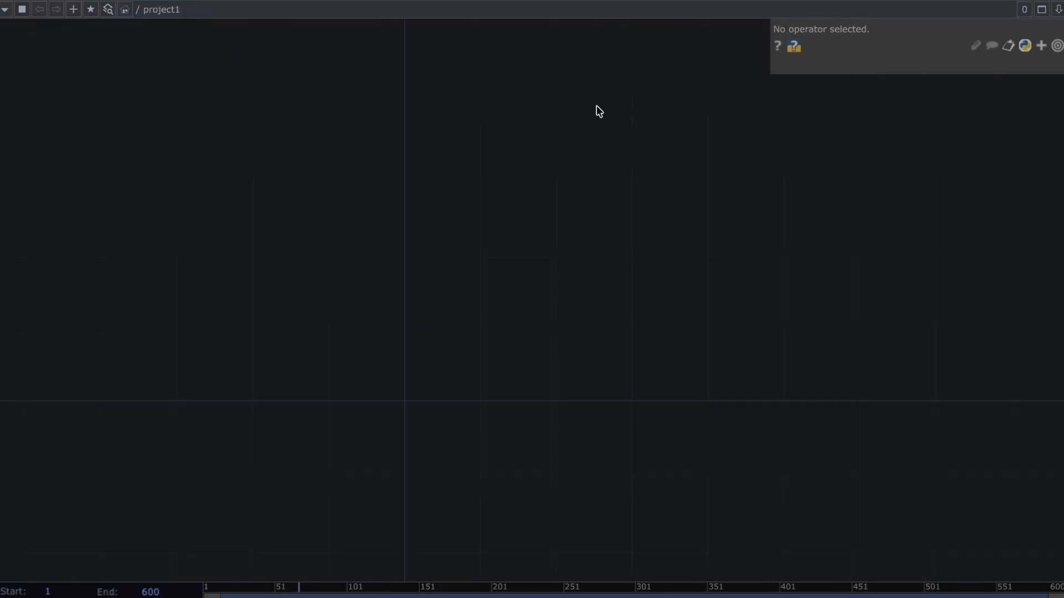
pyautogui.moveTo(177, 402); pyautogui.dragTo(325, 345)
pyautogui.press('Tab')
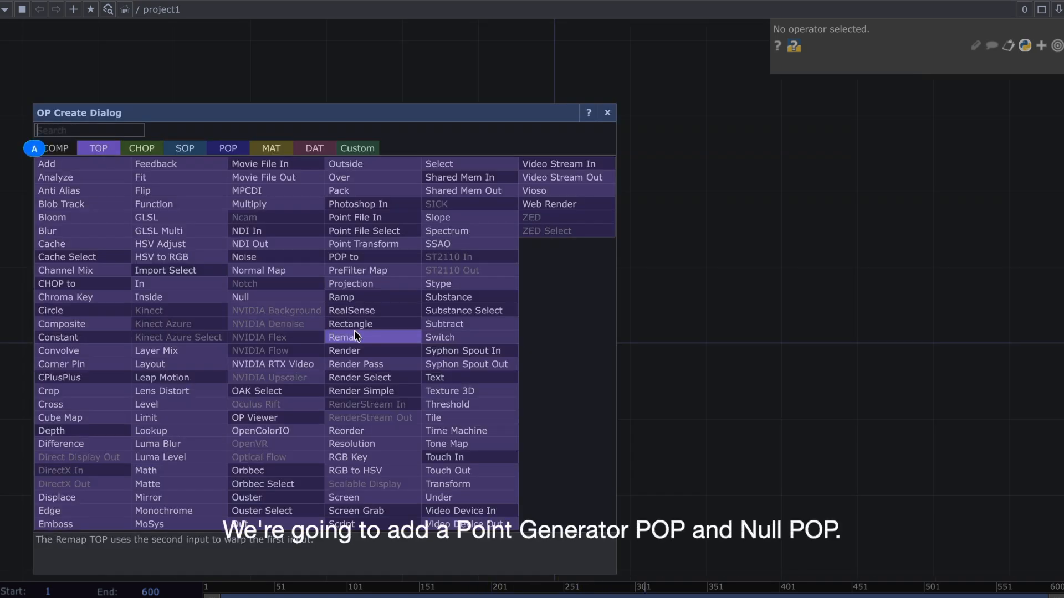
pyautogui.click(212, 145)
pyautogui.write('point')
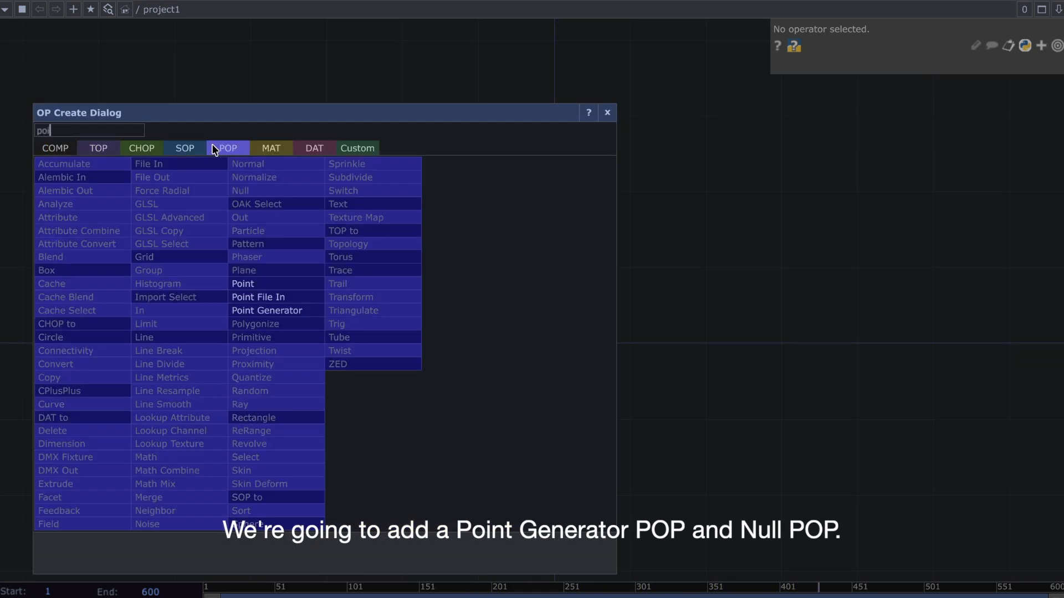
pyautogui.click(286, 312)
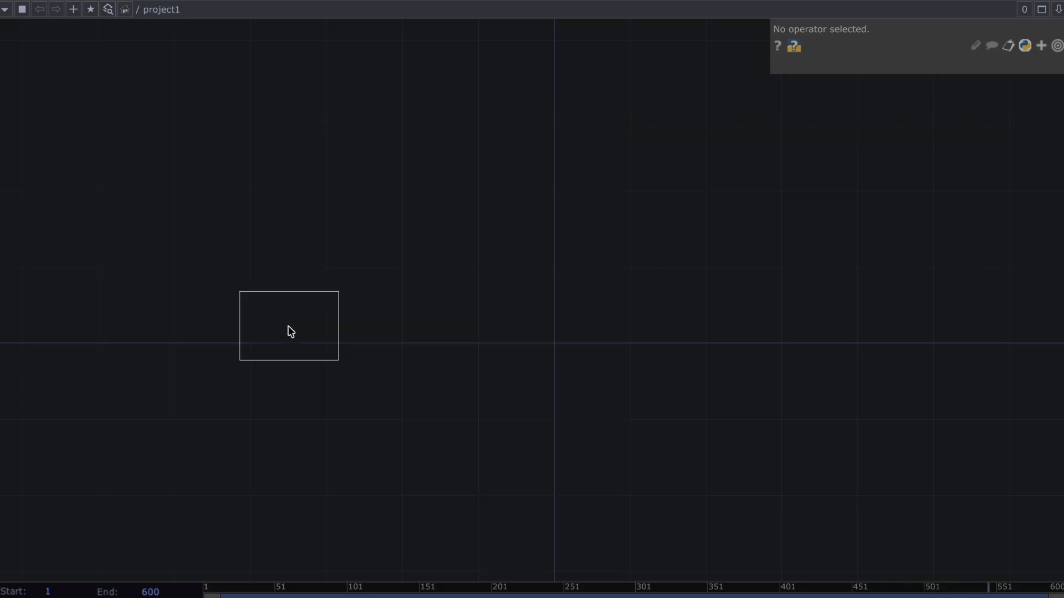
pyautogui.click(290, 331)
# Add a Null POP wired to the output of the Point Generator, placed beside it
pyautogui.click(326, 316)
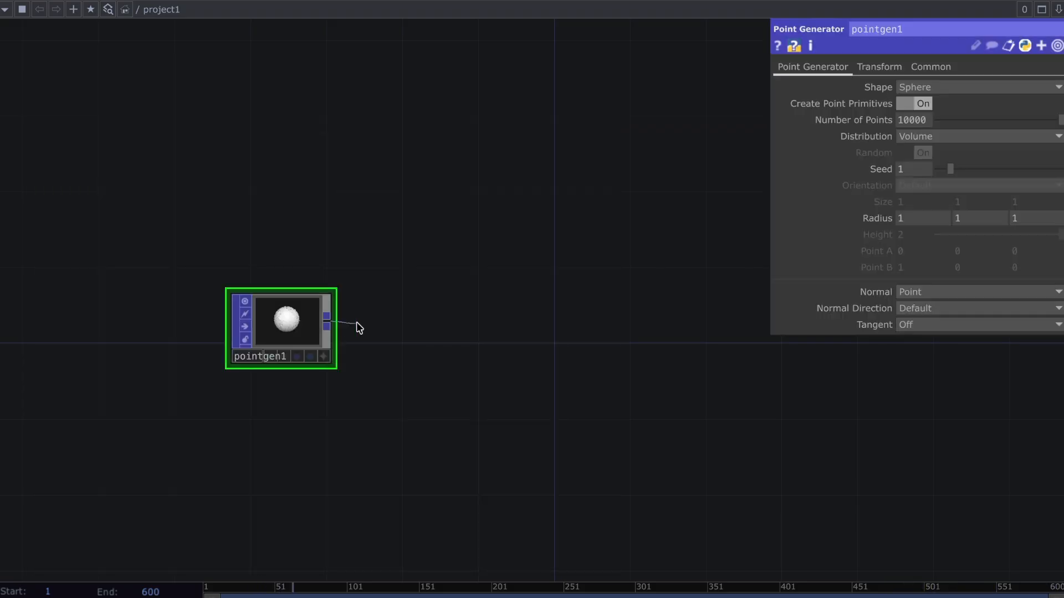
pyautogui.click(357, 326)
pyautogui.write('null')
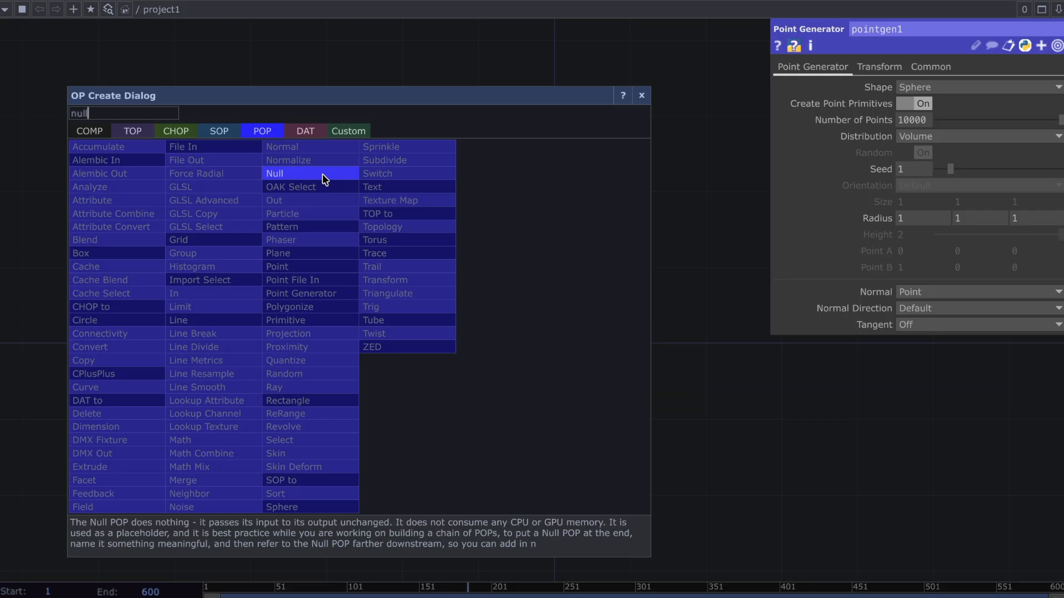
pyautogui.click(323, 174)
pyautogui.click(395, 353)
# Add a Geometry COMP wired to the output of the Null POP
pyautogui.click(458, 328)
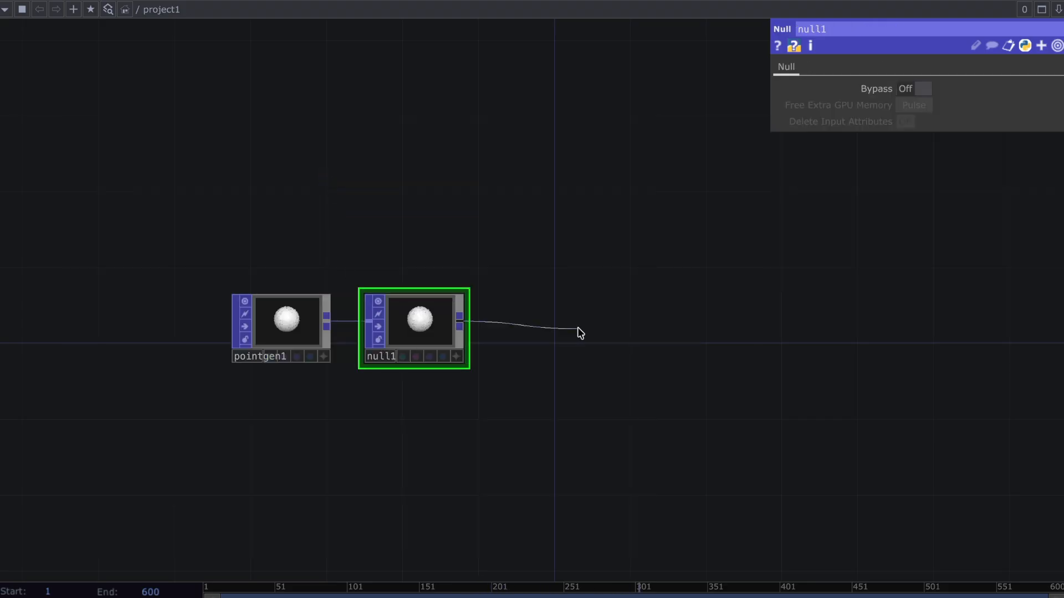
pyautogui.click(578, 327)
pyautogui.write('ge')
pyautogui.click(308, 139)
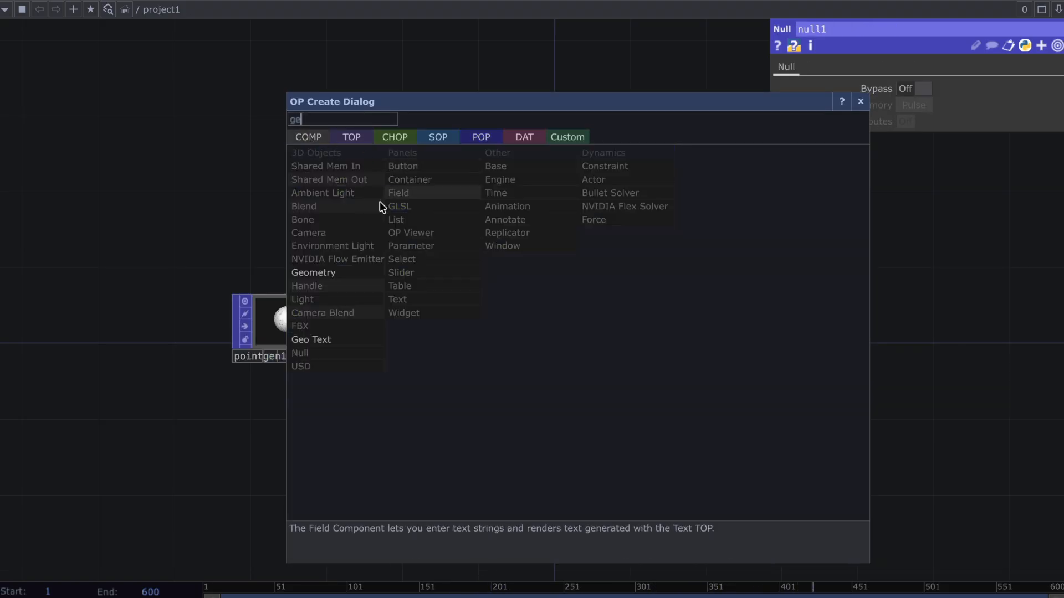
pyautogui.click(357, 272)
pyautogui.click(534, 342)
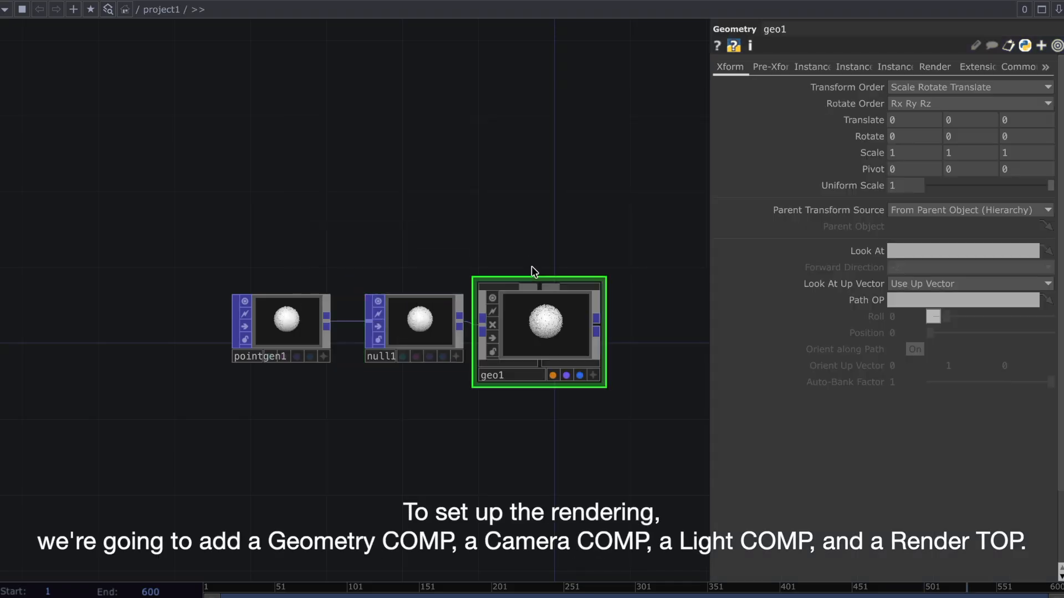
# Add a Camera COMP directly above the Geometry COMP
pyautogui.press('Tab')
pyautogui.write('ca')
pyautogui.click(276, 157)
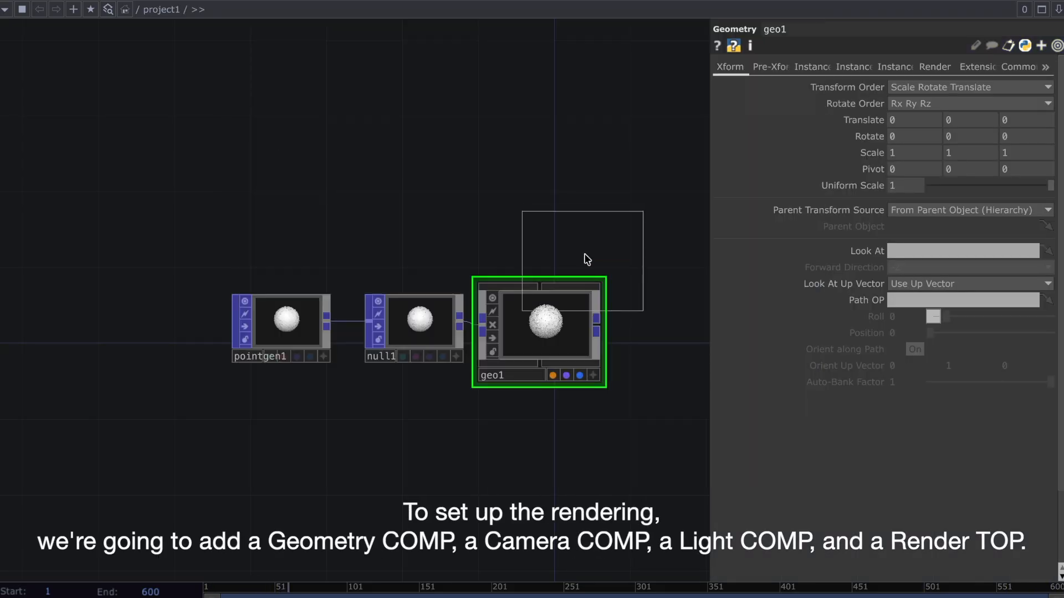
pyautogui.click(550, 224)
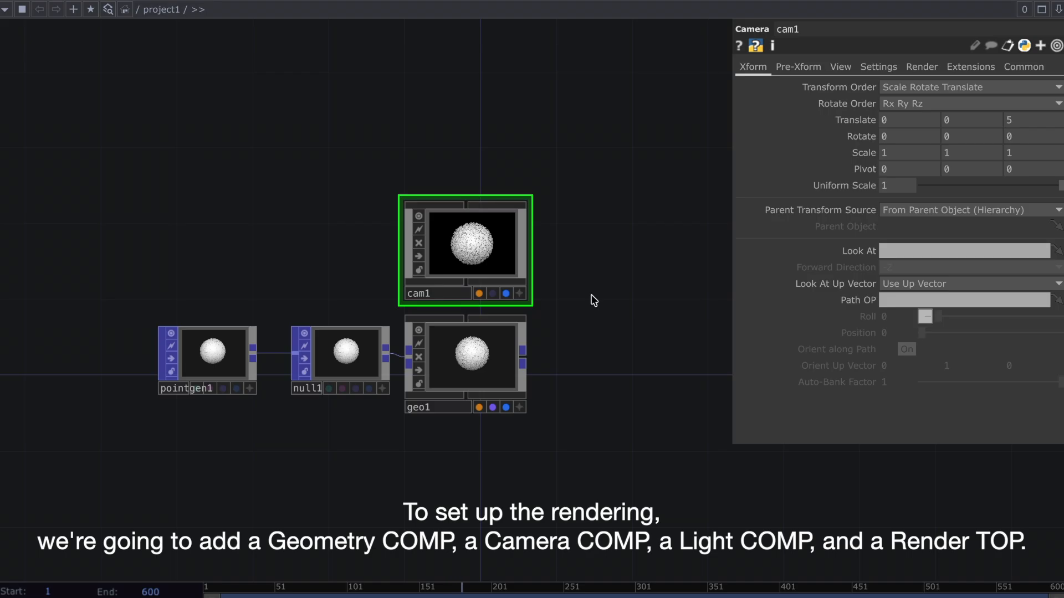
# Add a Light COMP next to the Camera COMP
pyautogui.press('Tab')
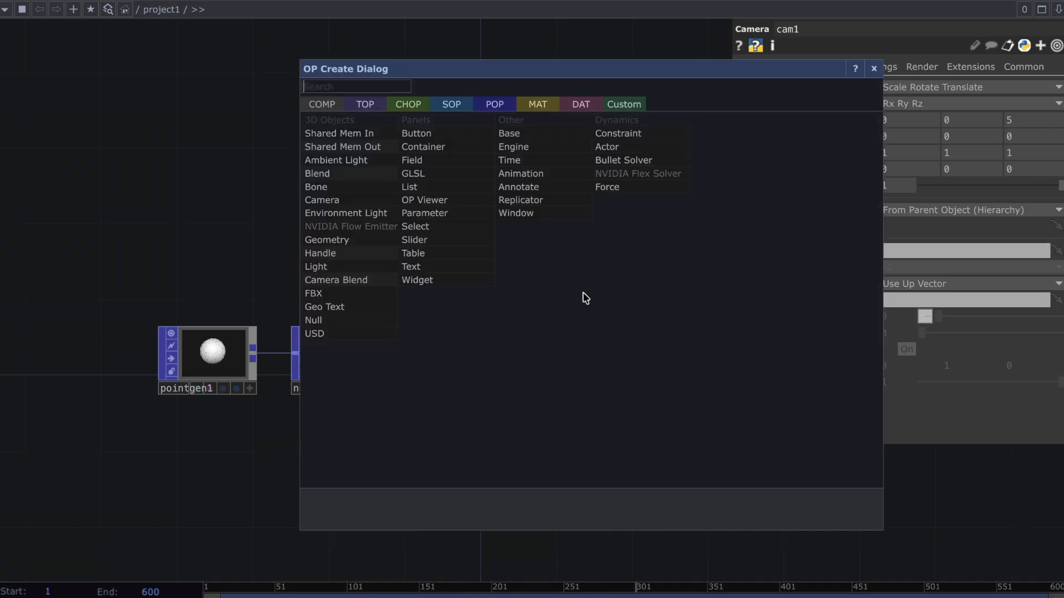
pyautogui.write('light')
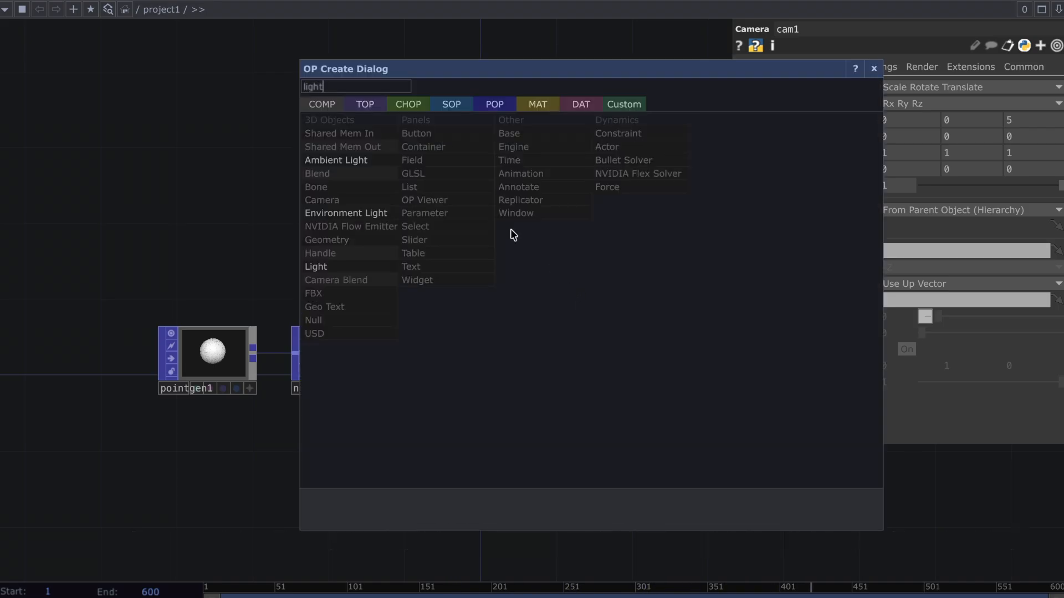
pyautogui.press('Return')
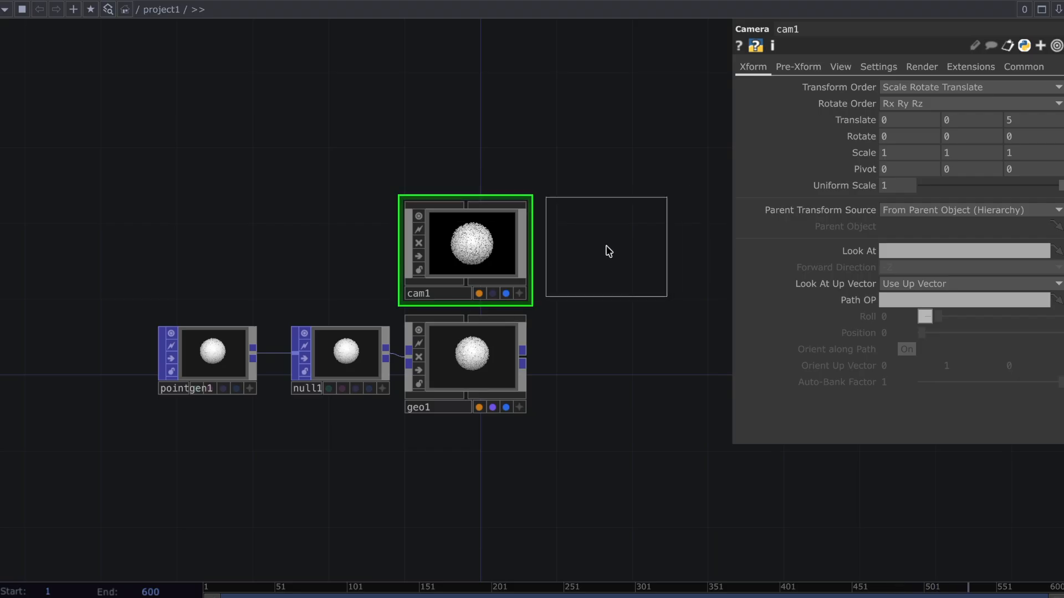
pyautogui.click(609, 251)
# Set the light's Shadow Type to Soft, 2D Mapped, with Filter Samples at 64 and Search Steps at 1
pyautogui.click(837, 74)
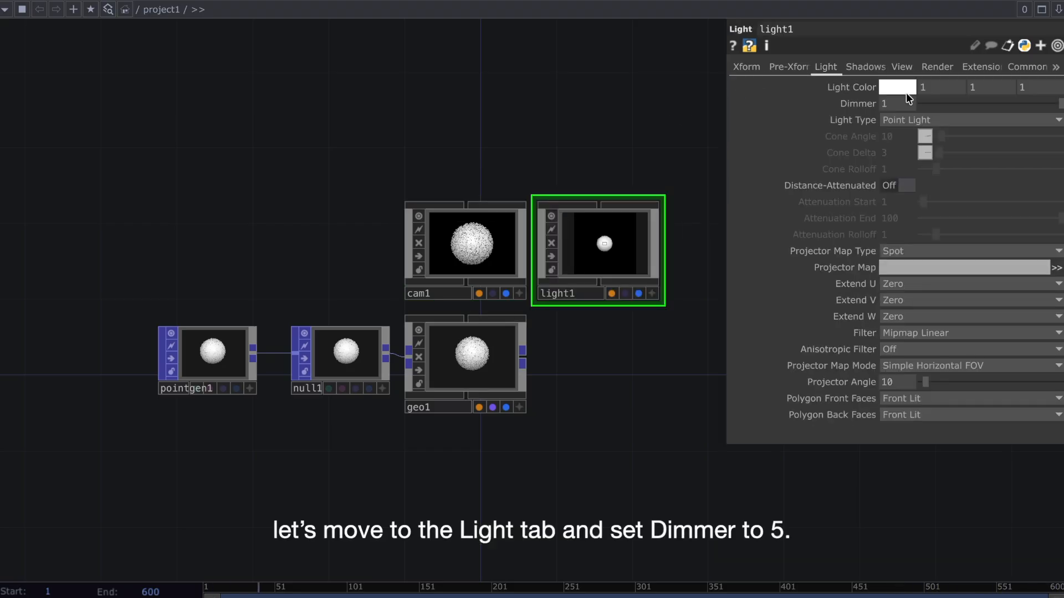
pyautogui.click(864, 67)
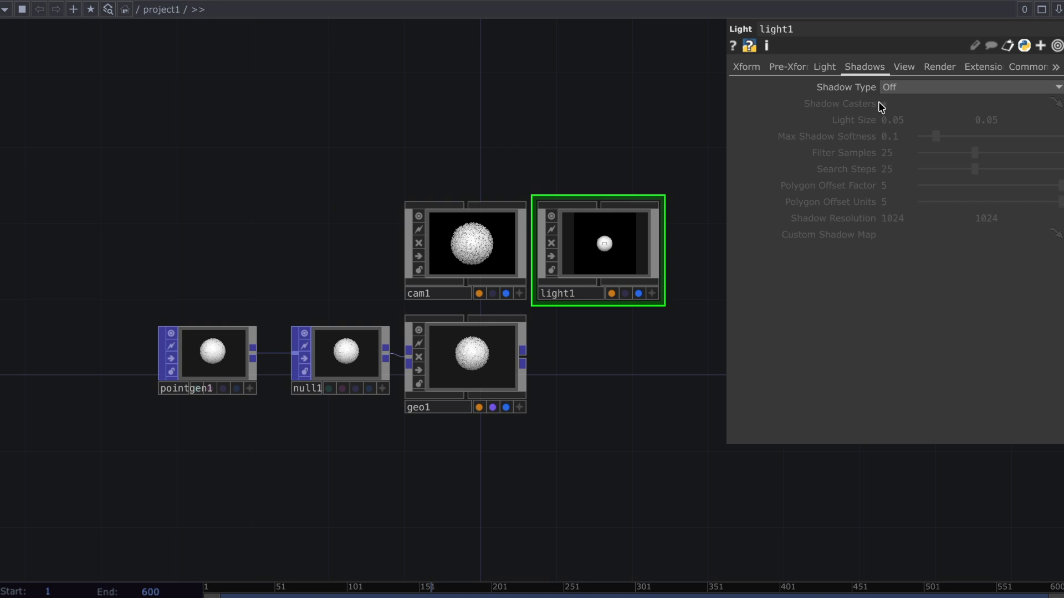
pyautogui.click(897, 90)
pyautogui.click(903, 128)
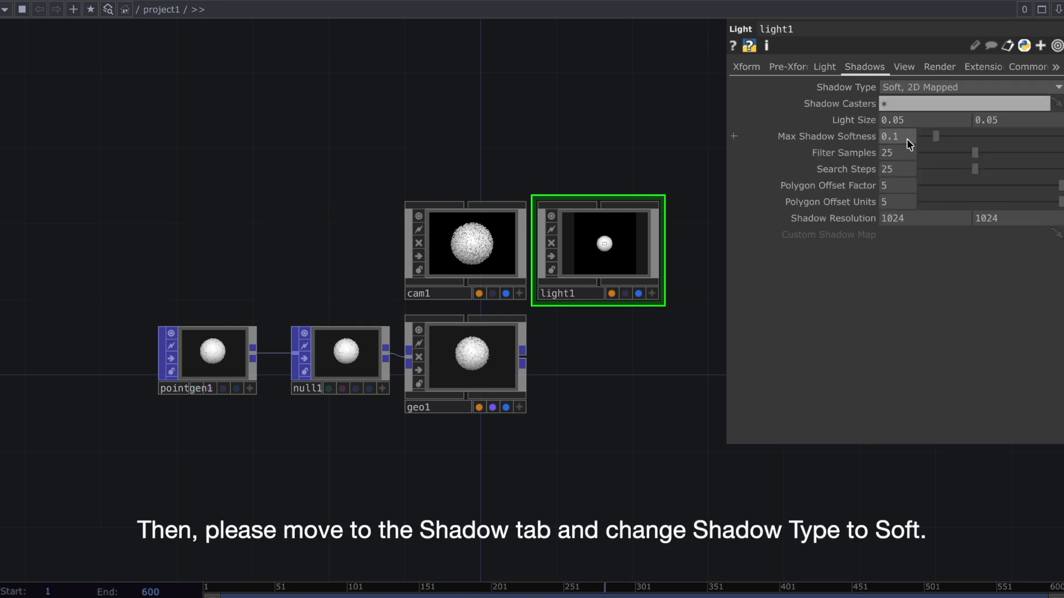
pyautogui.click(1051, 158)
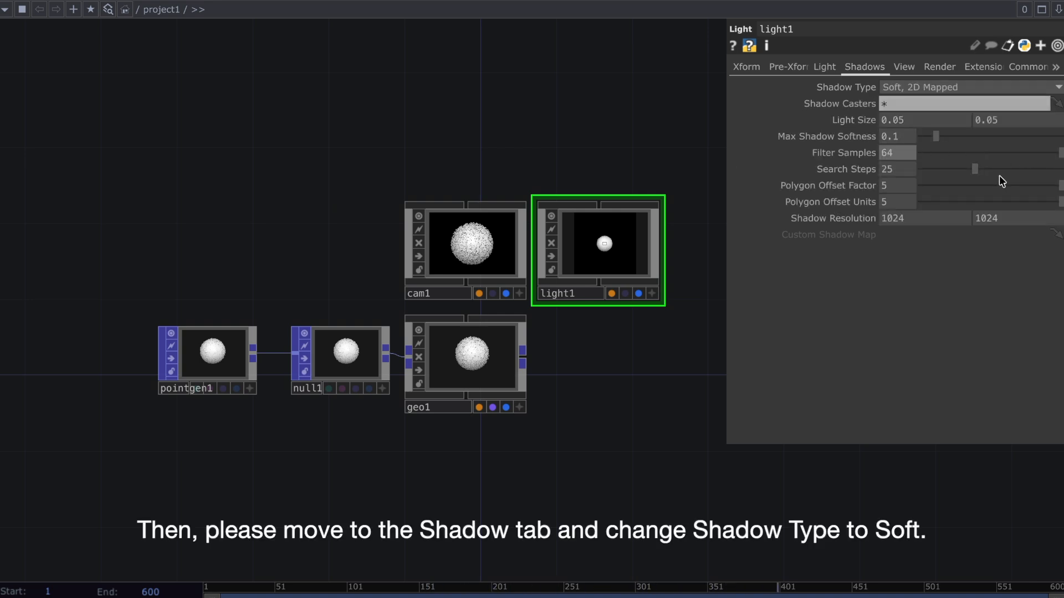
pyautogui.moveTo(957, 170); pyautogui.dragTo(899, 170)
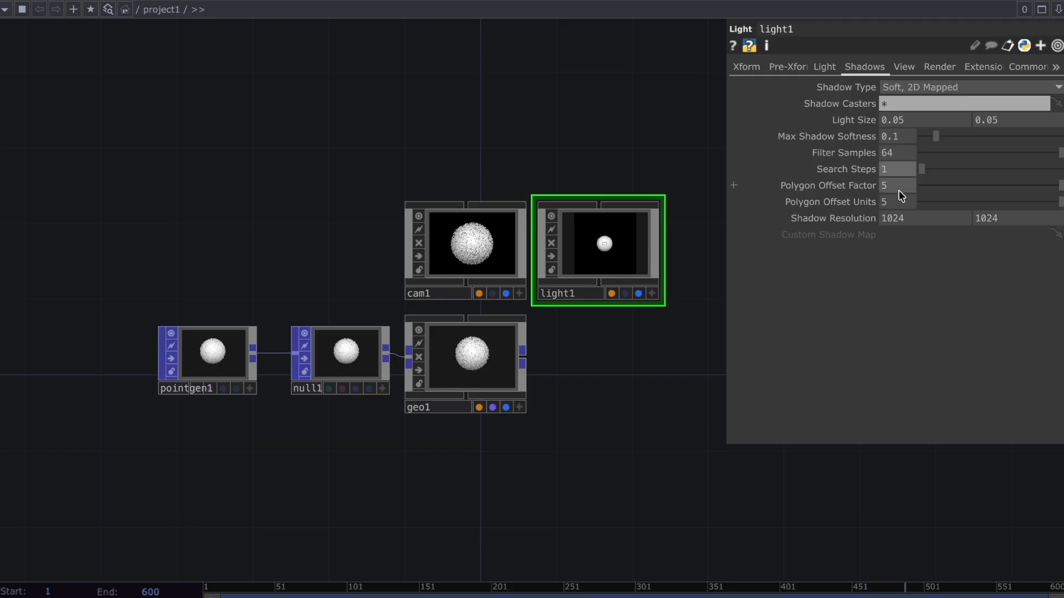
# Set the light's Shadow Resolution to 3000 by 3000
pyautogui.click(900, 217)
pyautogui.write('3000')
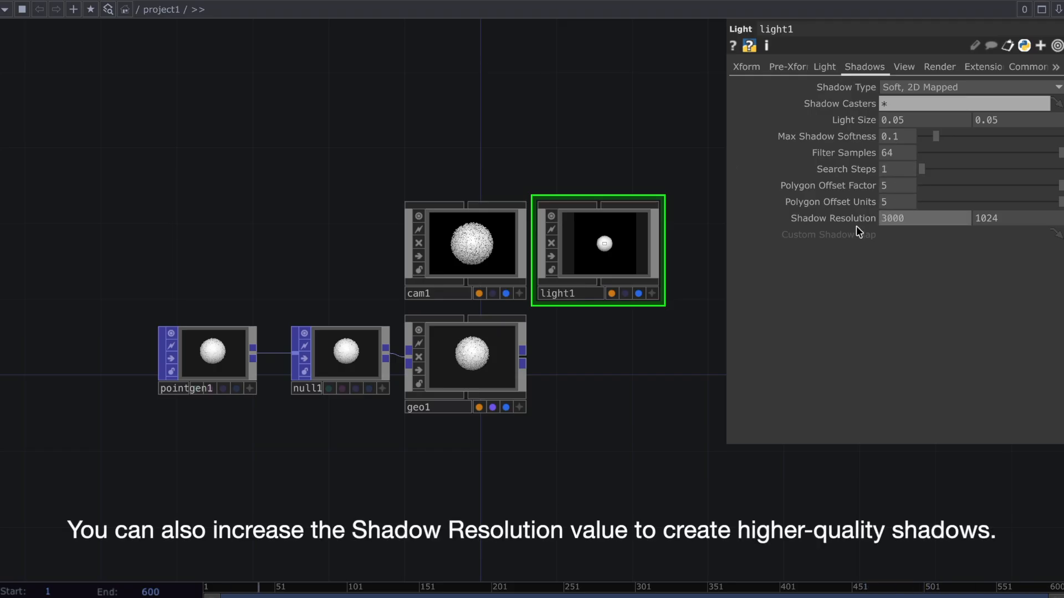
pyautogui.click(1035, 218)
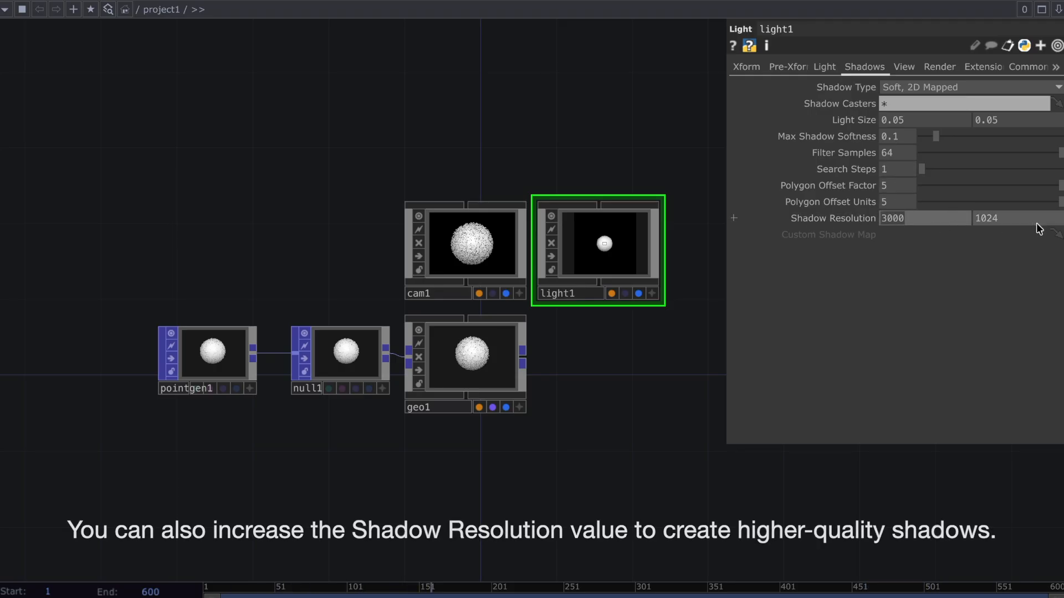
pyautogui.write('3000')
pyautogui.press('Return')
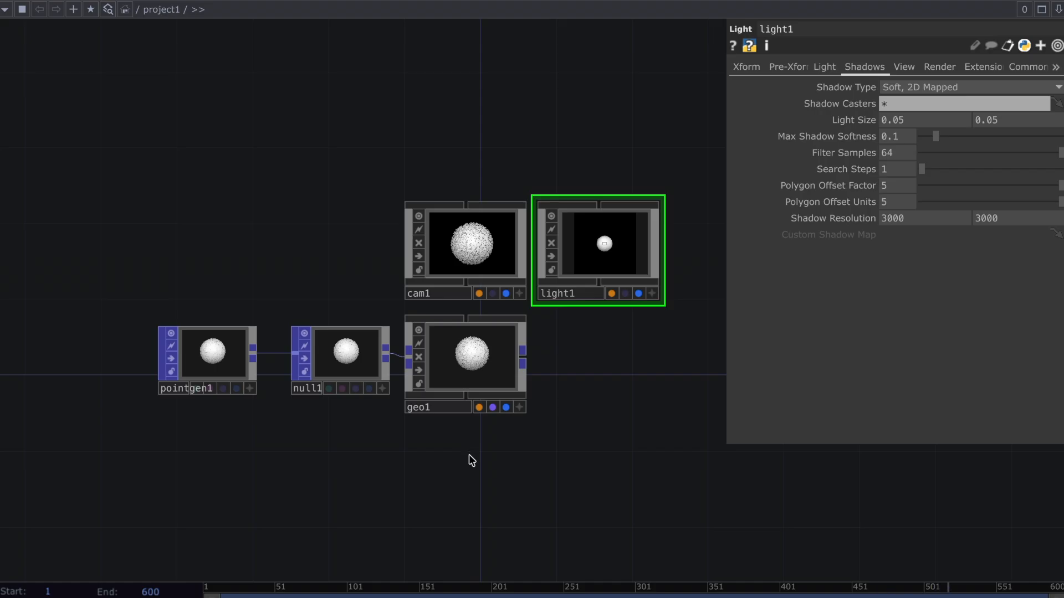
# Add a Render TOP beside the Geometry COMP, beneath the Light COMP
pyautogui.press('Tab')
pyautogui.click(244, 207)
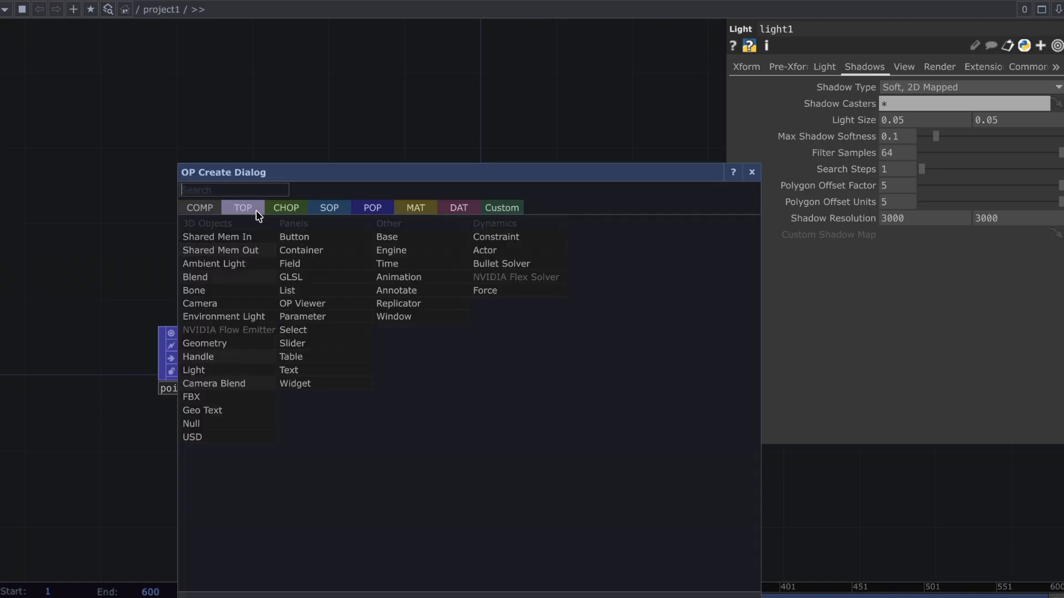
pyautogui.write('render')
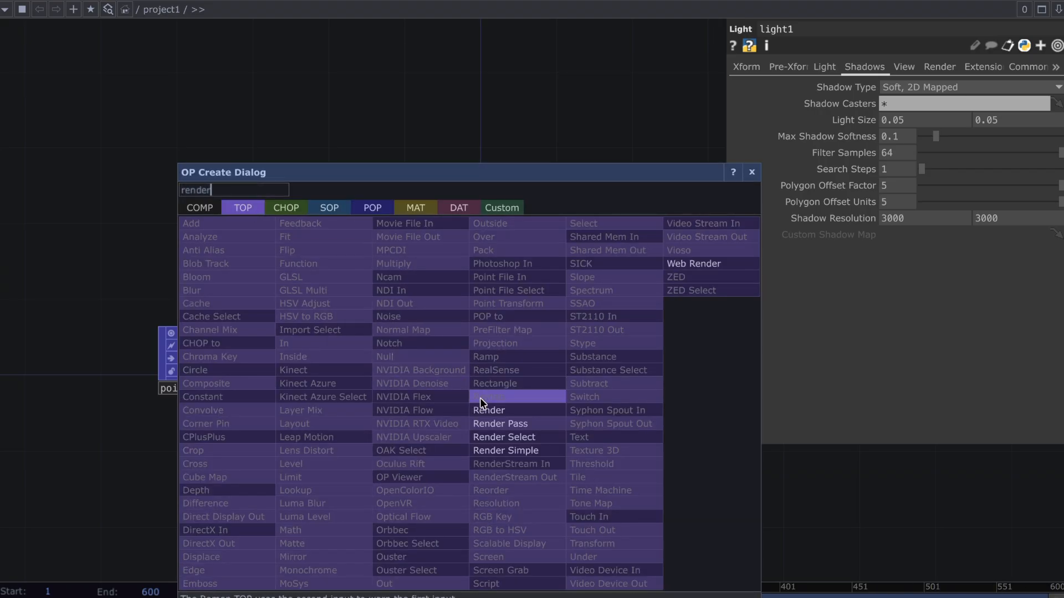
pyautogui.click(496, 411)
pyautogui.click(631, 369)
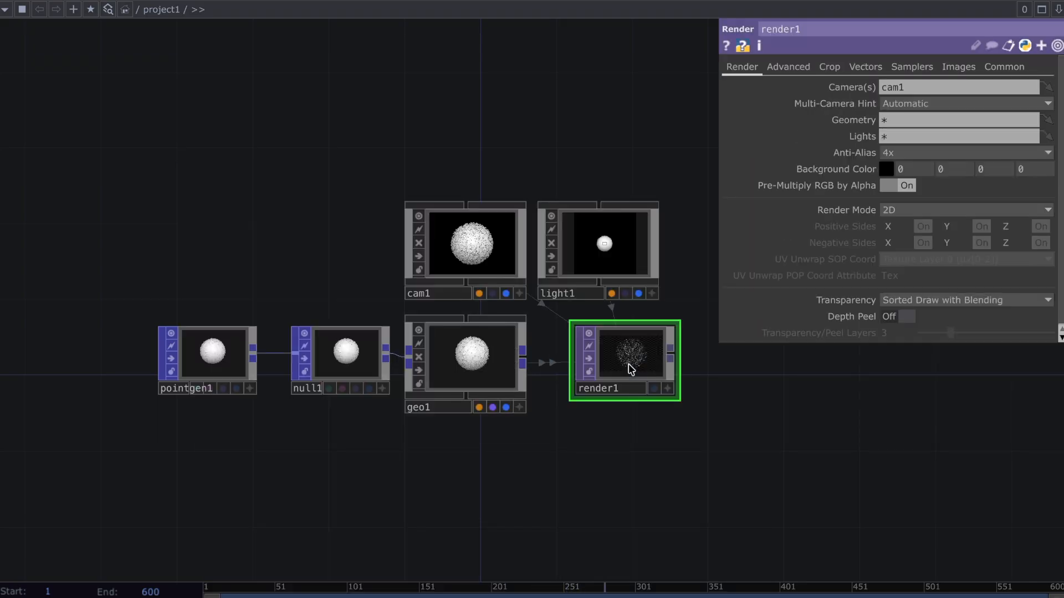
pyautogui.moveTo(630, 372); pyautogui.dragTo(611, 372)
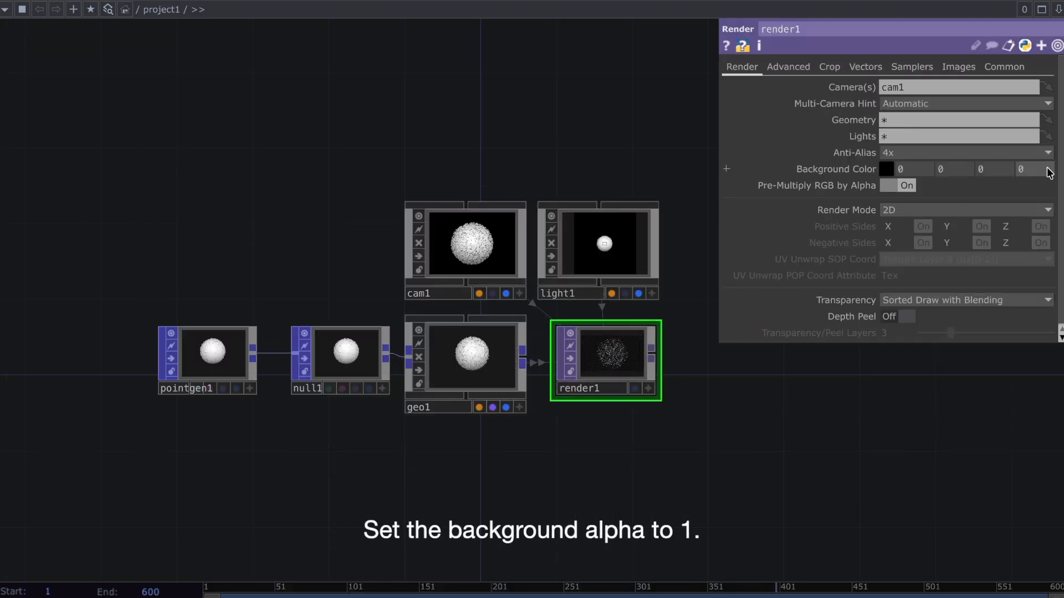
# Set the Render TOP's background alpha to 1 and its Pixel Format to 32-bit float (RGBA)
pyautogui.write('1')
pyautogui.press('Return')
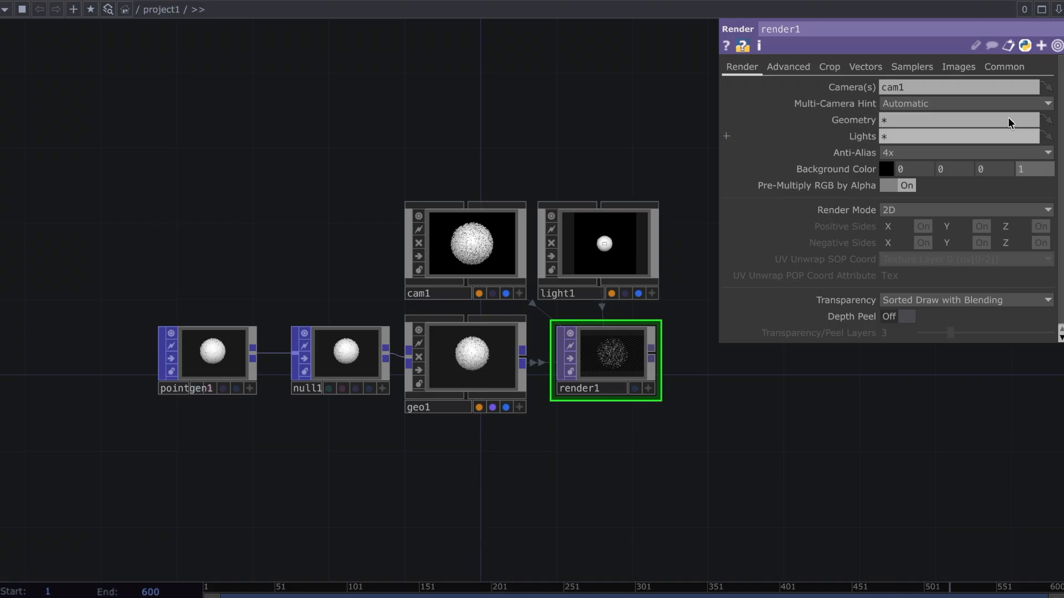
pyautogui.click(1004, 72)
pyautogui.click(1019, 185)
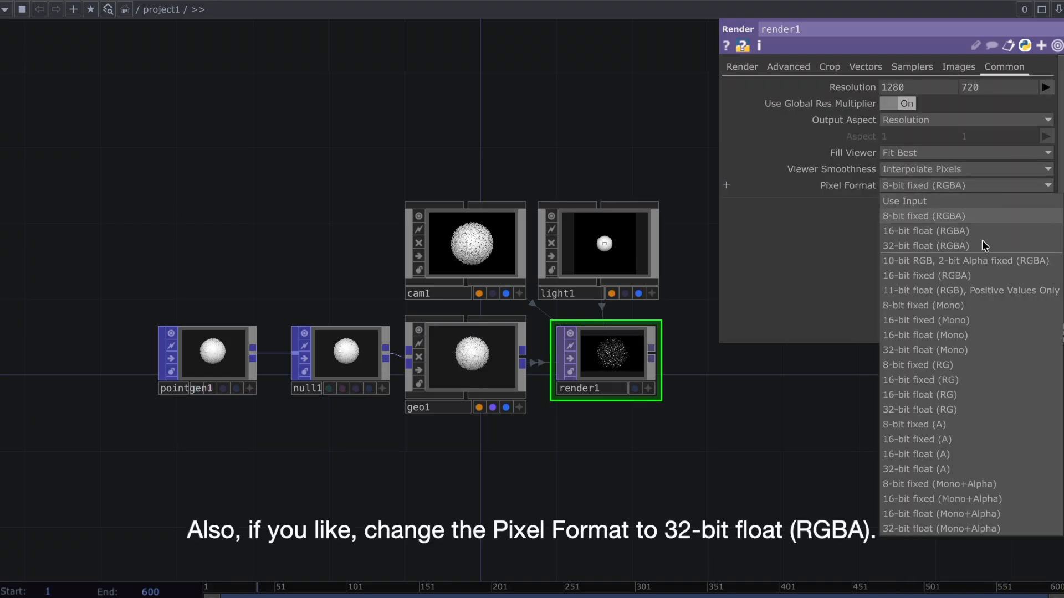
pyautogui.click(982, 248)
# Add a Phong MAT below the Geometry COMP and assign it to geo1 as its material
pyautogui.press('Tab')
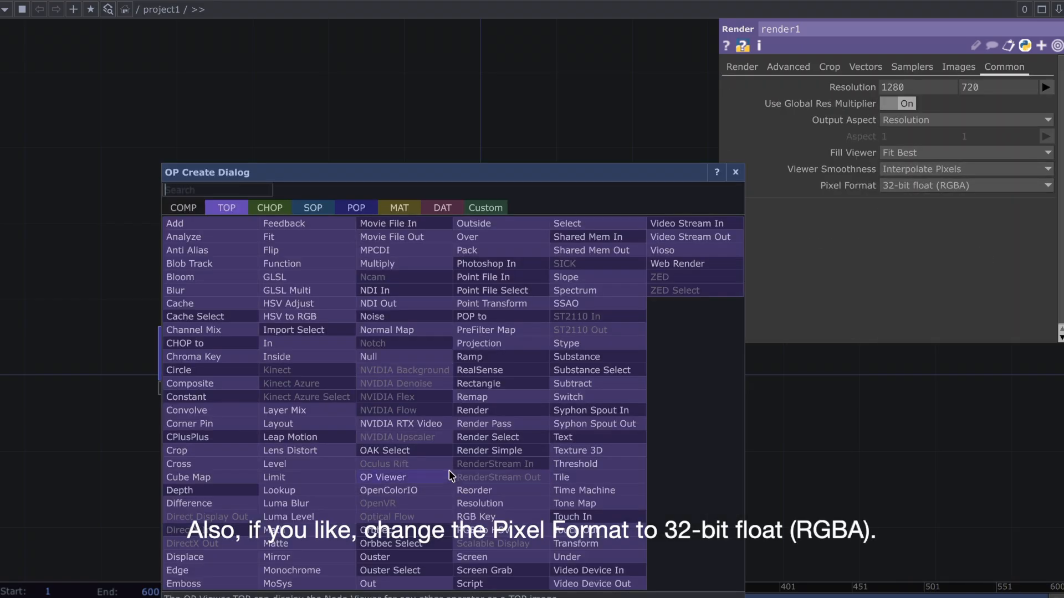
pyautogui.click(383, 208)
pyautogui.write('ph')
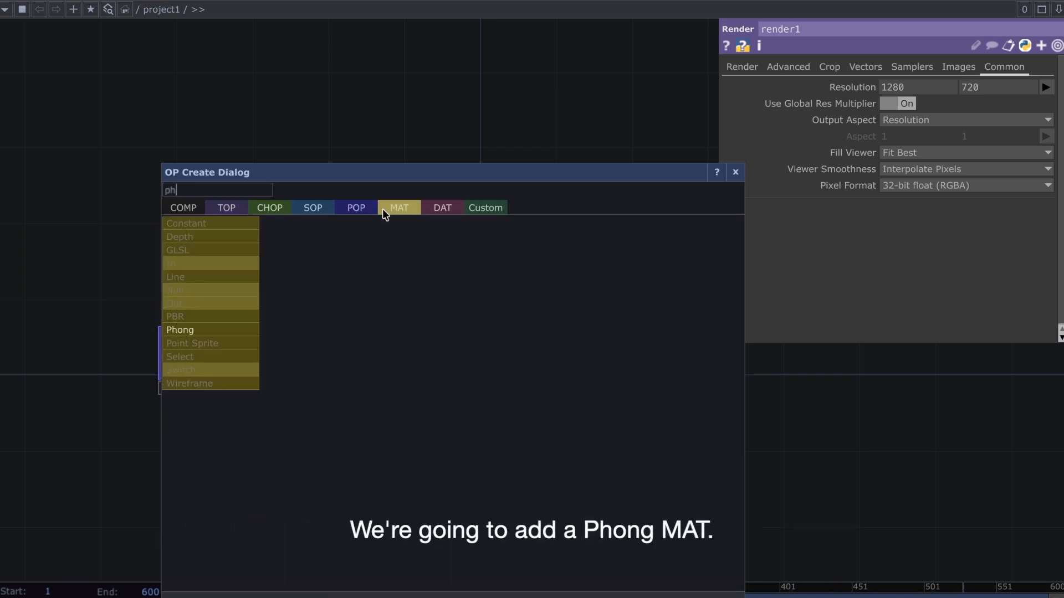
pyautogui.click(254, 331)
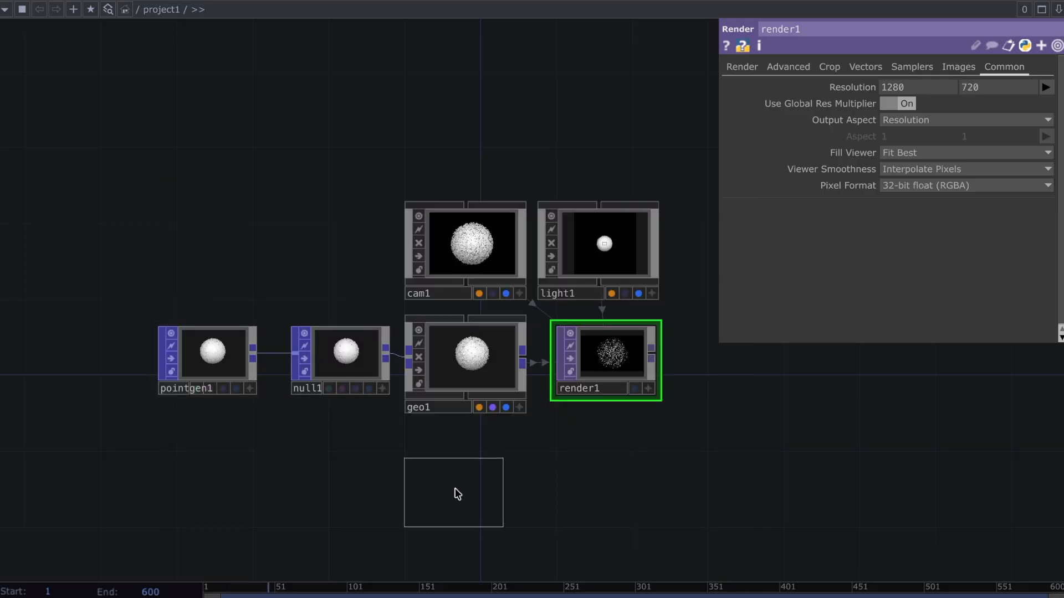
pyautogui.click(466, 449)
pyautogui.moveTo(466, 445)
pyautogui.mouseDown()
pyautogui.moveTo(447, 482)
pyautogui.moveTo(449, 347)
pyautogui.mouseUp()
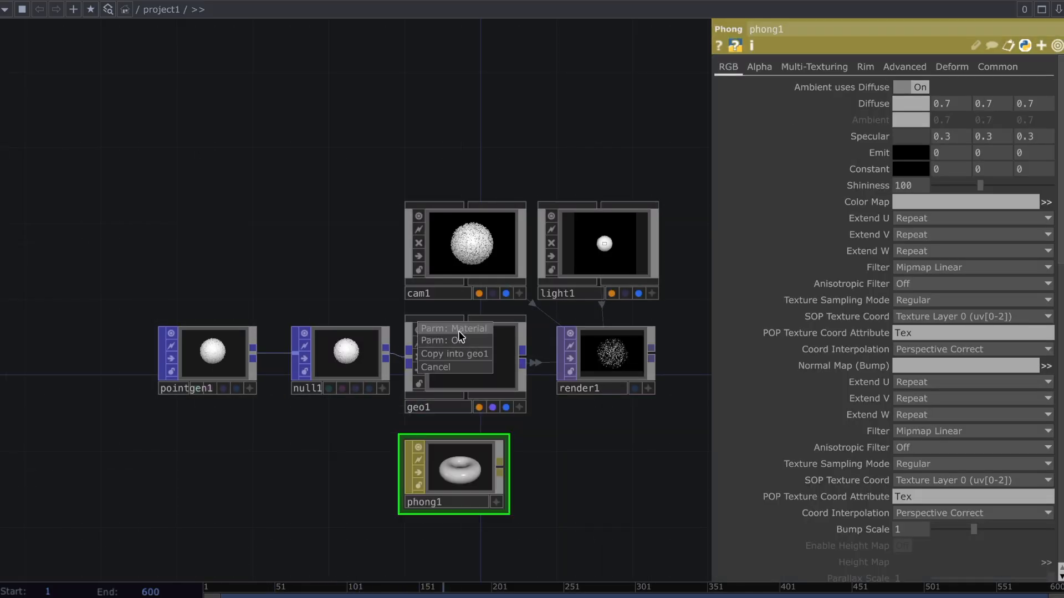
pyautogui.click(458, 335)
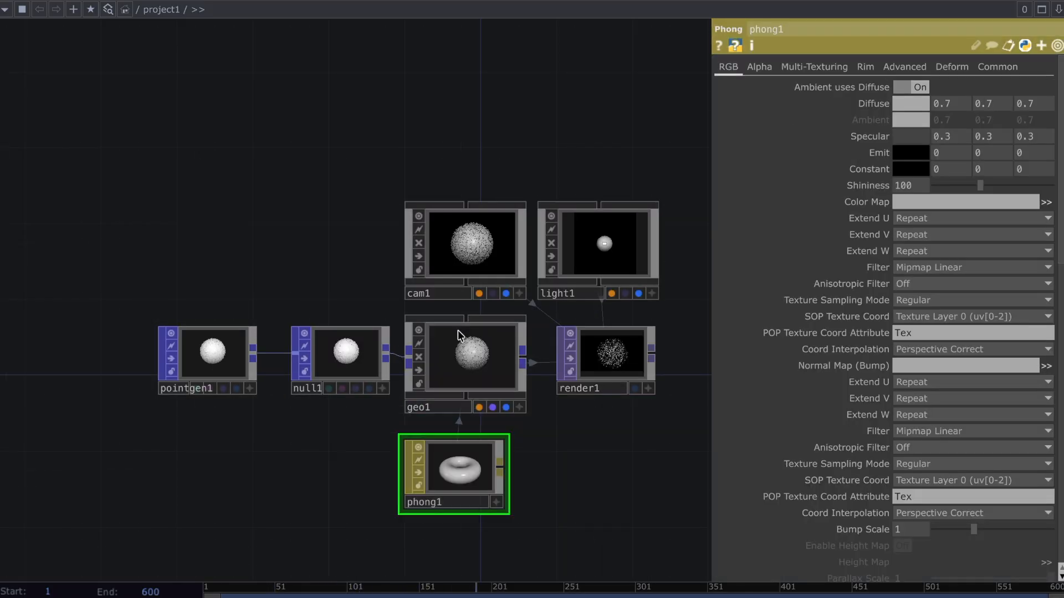
# Darken the Phong material's Diffuse colour to a neutral grey of 0.345
pyautogui.click(895, 102)
pyautogui.moveTo(931, 132); pyautogui.dragTo(907, 135)
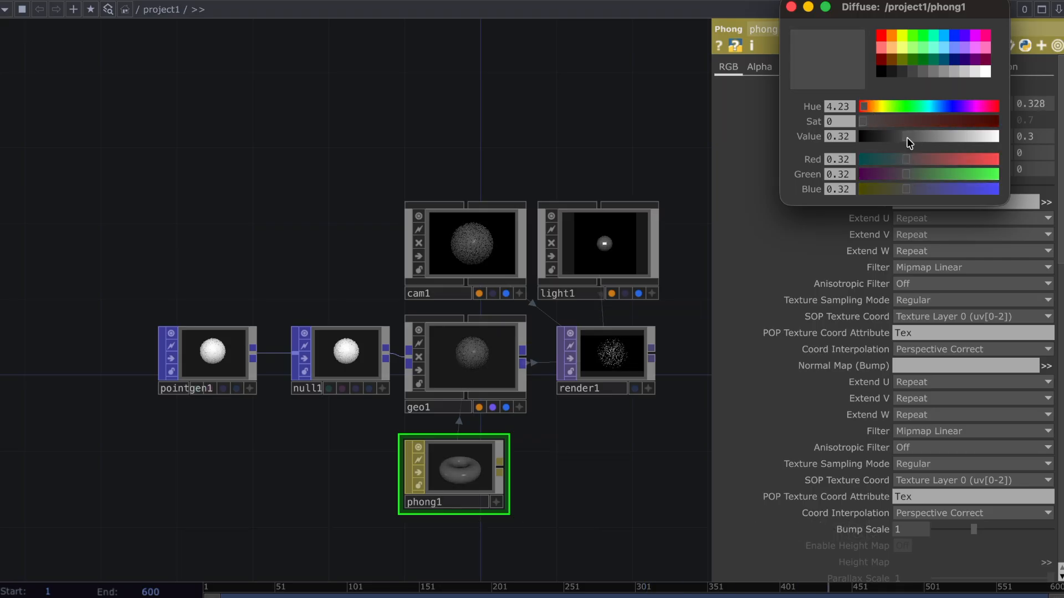
pyautogui.click(790, 6)
# Move pointgen1 well away from null1 to make room in the chain between them
pyautogui.moveTo(218, 237); pyautogui.dragTo(251, 241)
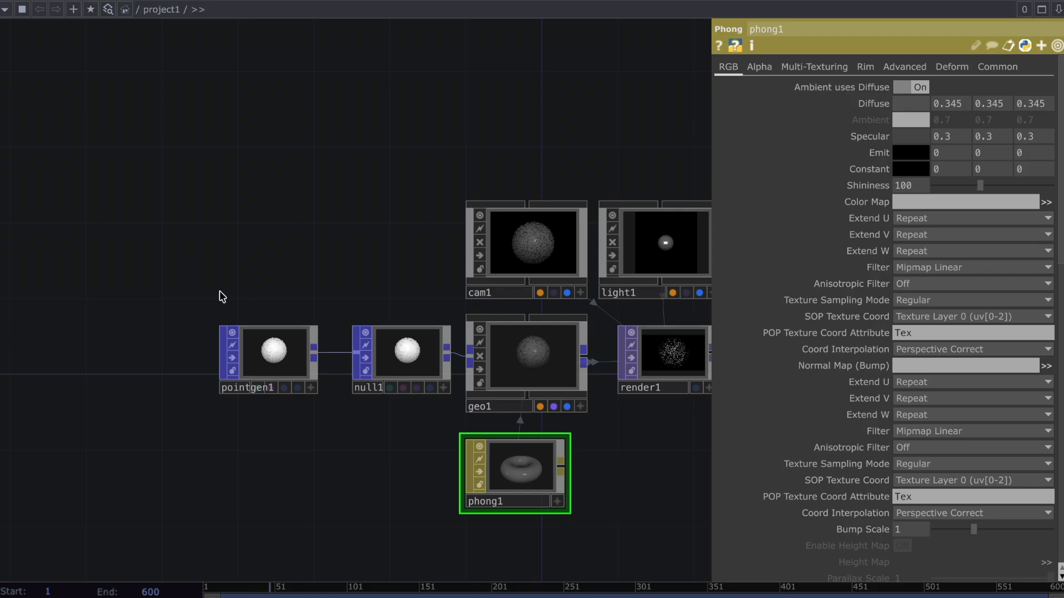
pyautogui.moveTo(238, 302); pyautogui.dragTo(259, 236)
pyautogui.scroll(-5, 258, 233)
pyautogui.moveTo(340, 228); pyautogui.dragTo(472, 244)
pyautogui.moveTo(454, 291); pyautogui.dragTo(82, 291)
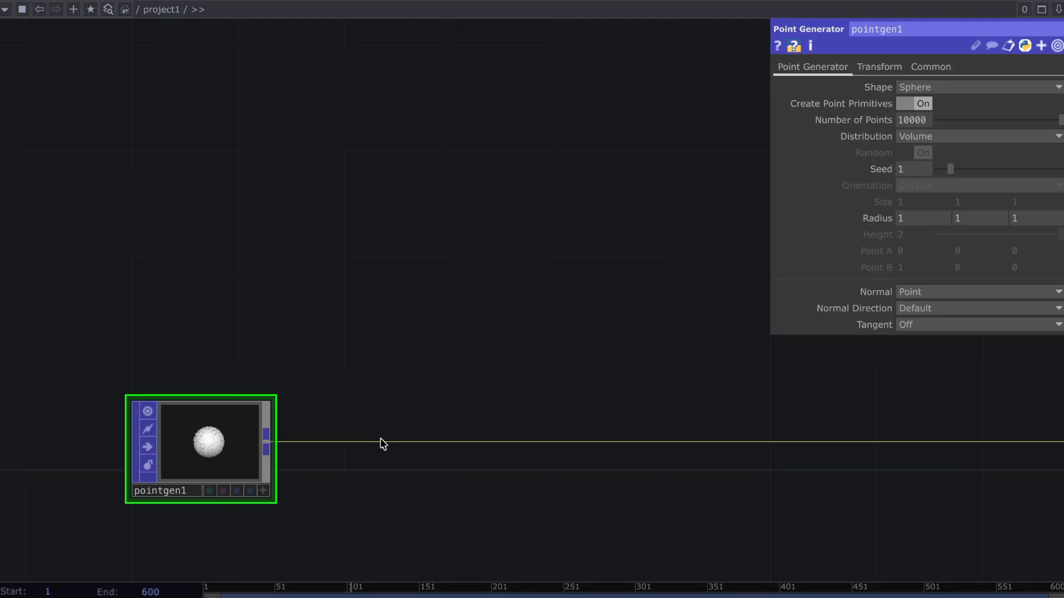
# Insert a Particle POP into the wire directly after pointgen1
pyautogui.rightClick(382, 441)
pyautogui.click(392, 434)
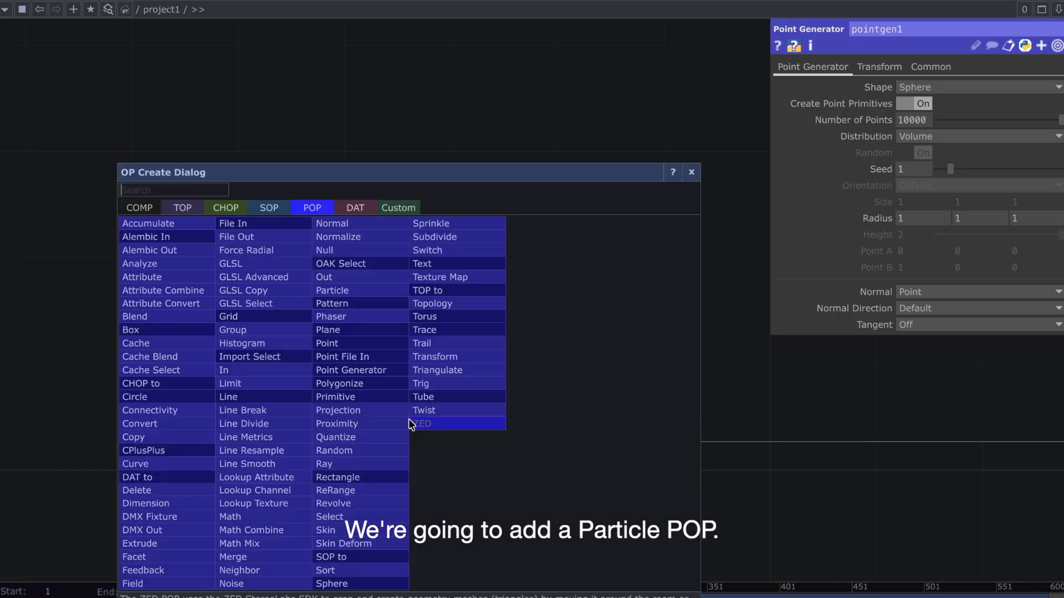
pyautogui.write('part')
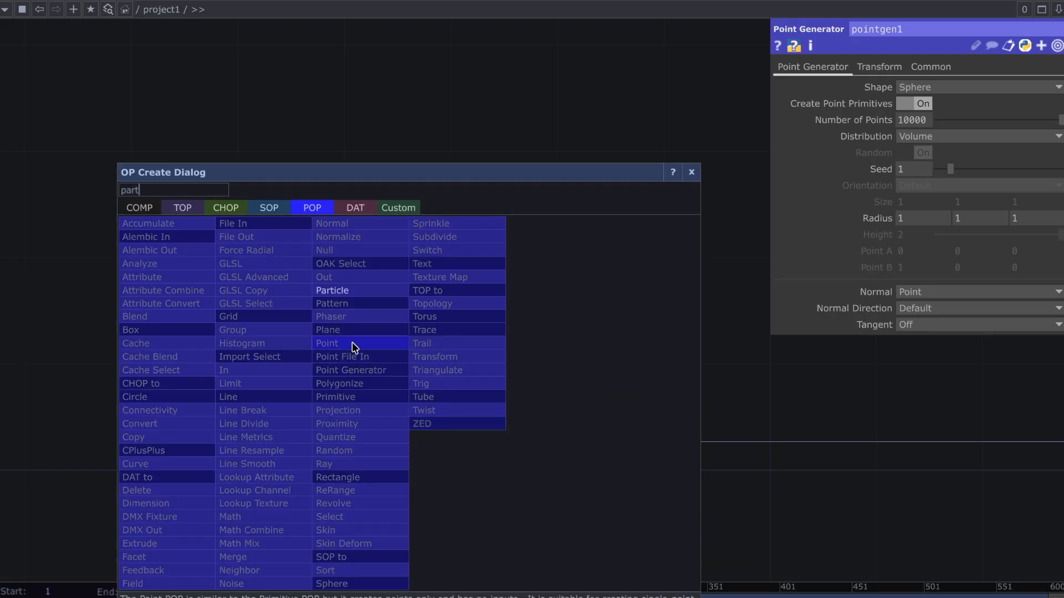
pyautogui.click(361, 290)
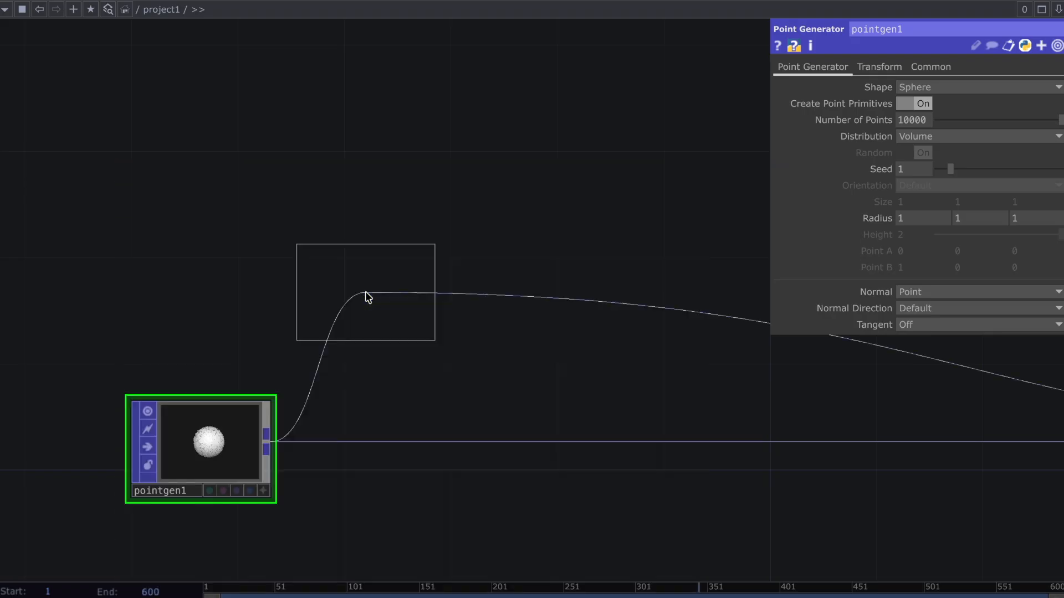
pyautogui.click(360, 445)
# Add a POP to DAT above pointgen1
pyautogui.press('Tab')
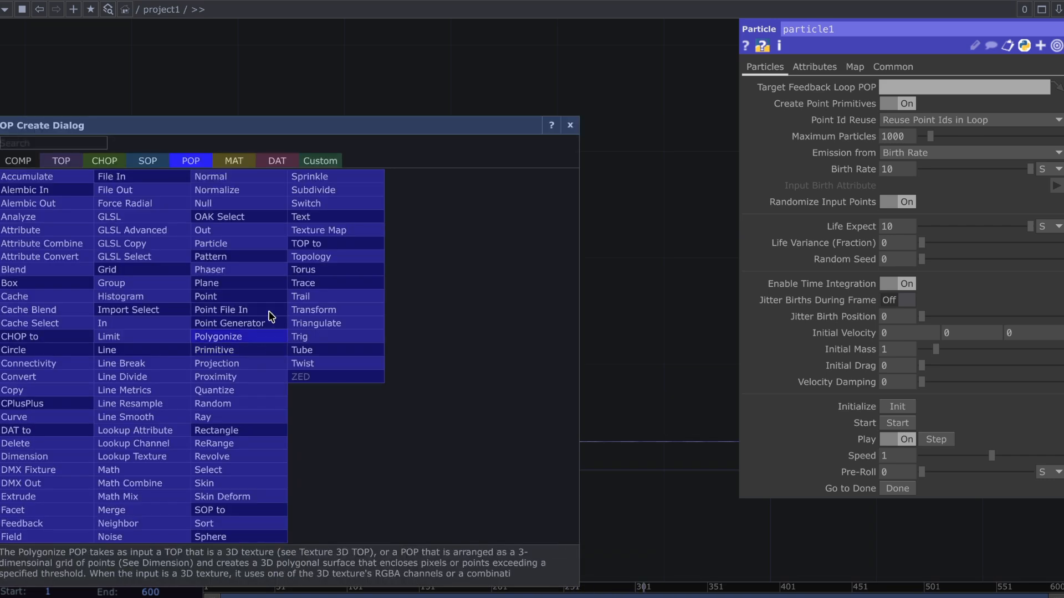
pyautogui.click(274, 162)
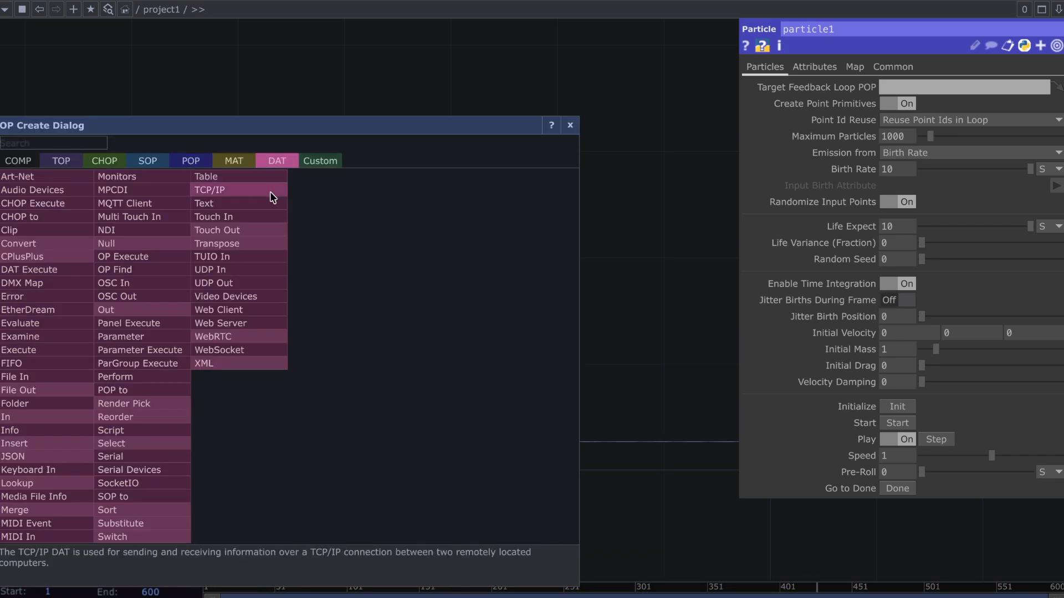
pyautogui.write('to')
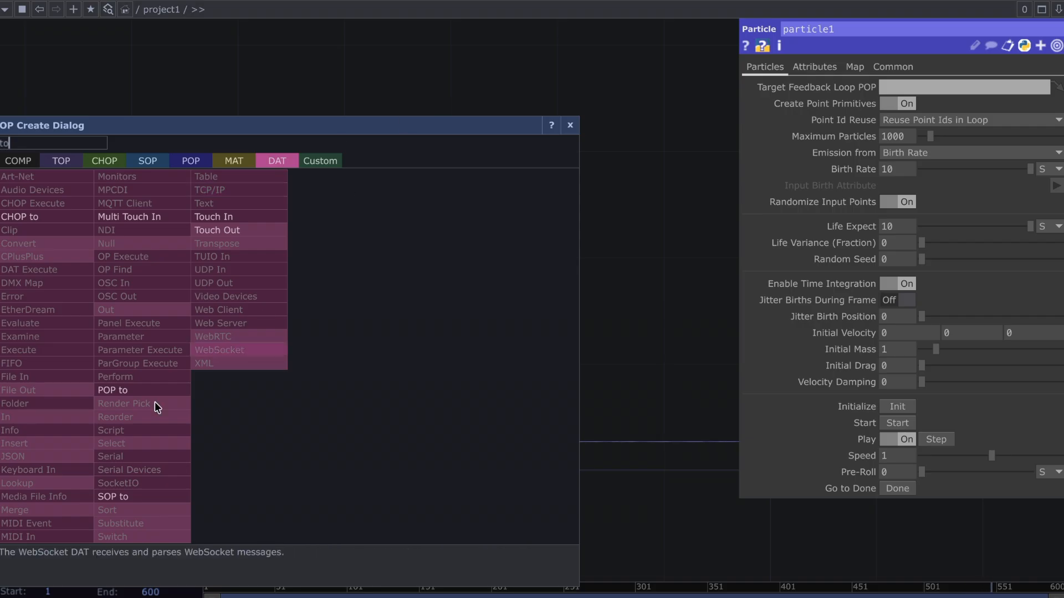
pyautogui.click(128, 388)
pyautogui.click(191, 304)
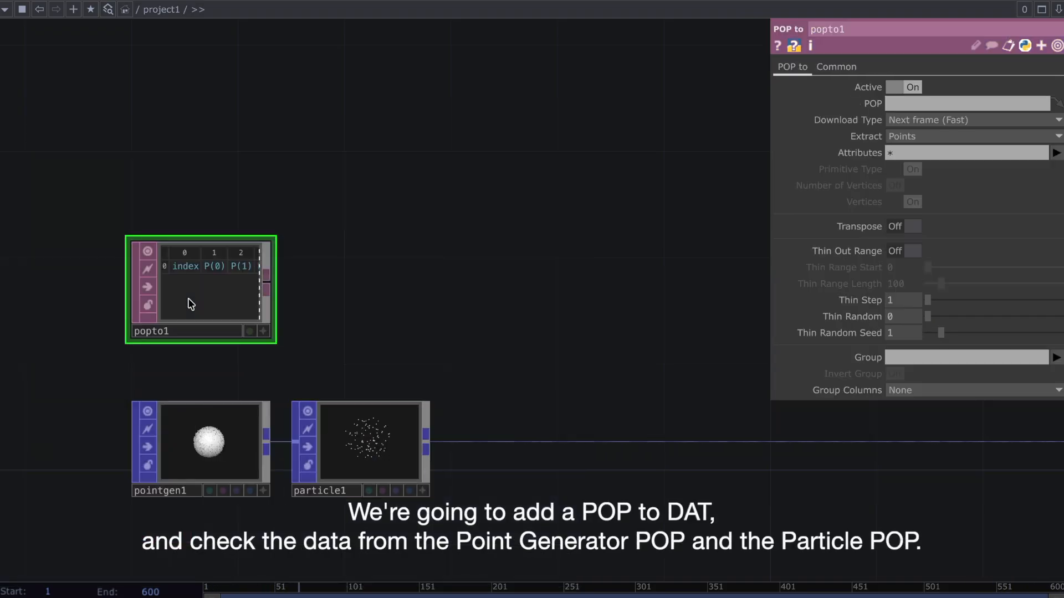
# Duplicate the POP to DAT above particle1, and reference pointgen1 in the original and particle1 in the copy
pyautogui.hotkey('ctrl', 'c')
pyautogui.hotkey('ctrl', 'v')
pyautogui.moveTo(182, 406); pyautogui.dragTo(360, 279)
pyautogui.moveTo(208, 452); pyautogui.dragTo(232, 277)
pyautogui.moveTo(363, 450); pyautogui.dragTo(391, 302)
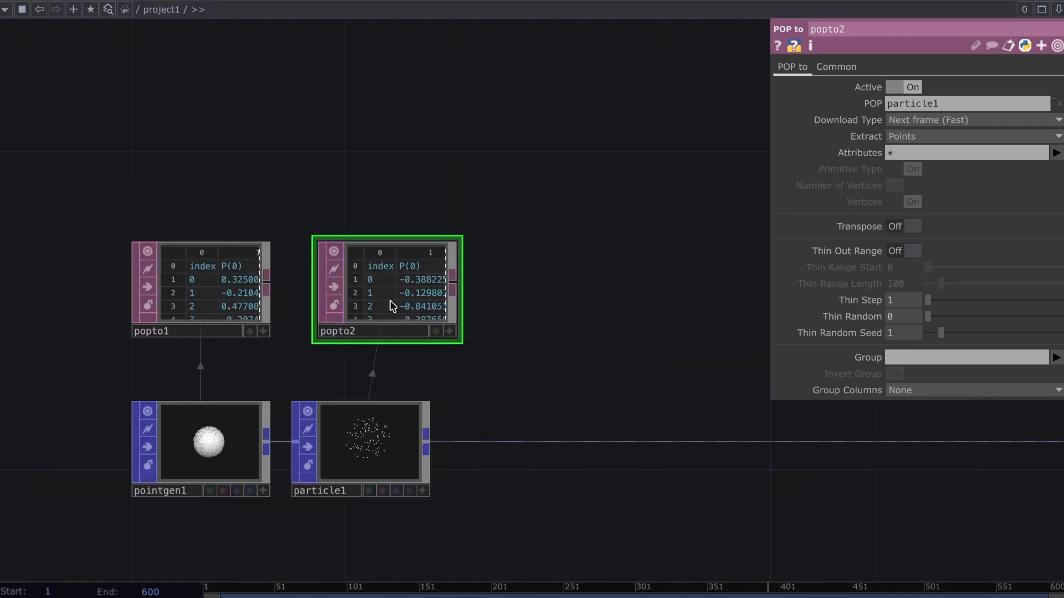
# Open the data tables of popto1 and popto2 in floating viewers placed side by side
pyautogui.rightClick(229, 292)
pyautogui.click(287, 261)
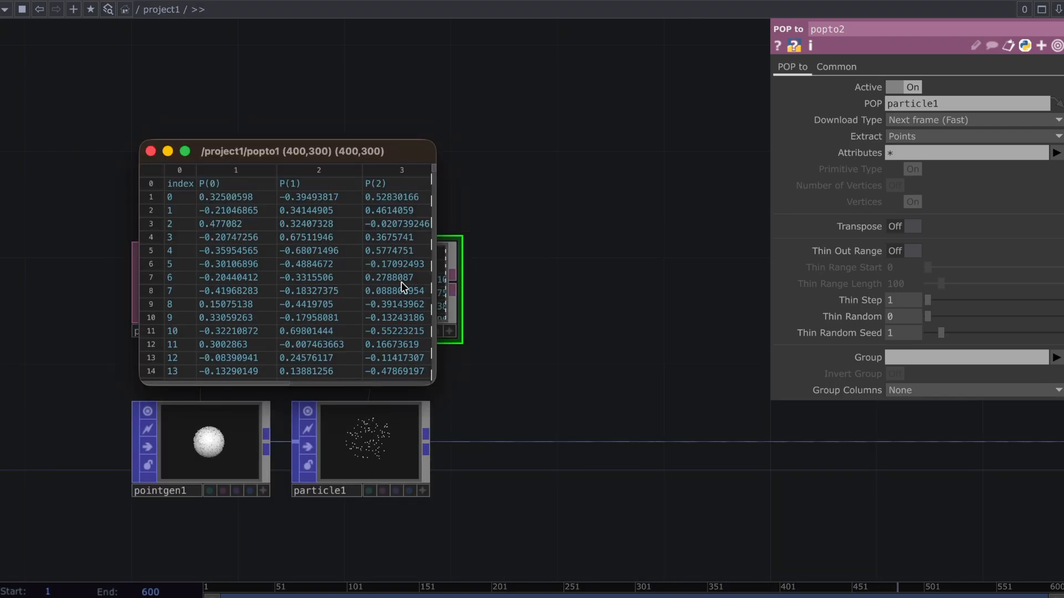
pyautogui.rightClick(445, 292)
pyautogui.click(471, 274)
pyautogui.moveTo(581, 166); pyautogui.dragTo(715, 158)
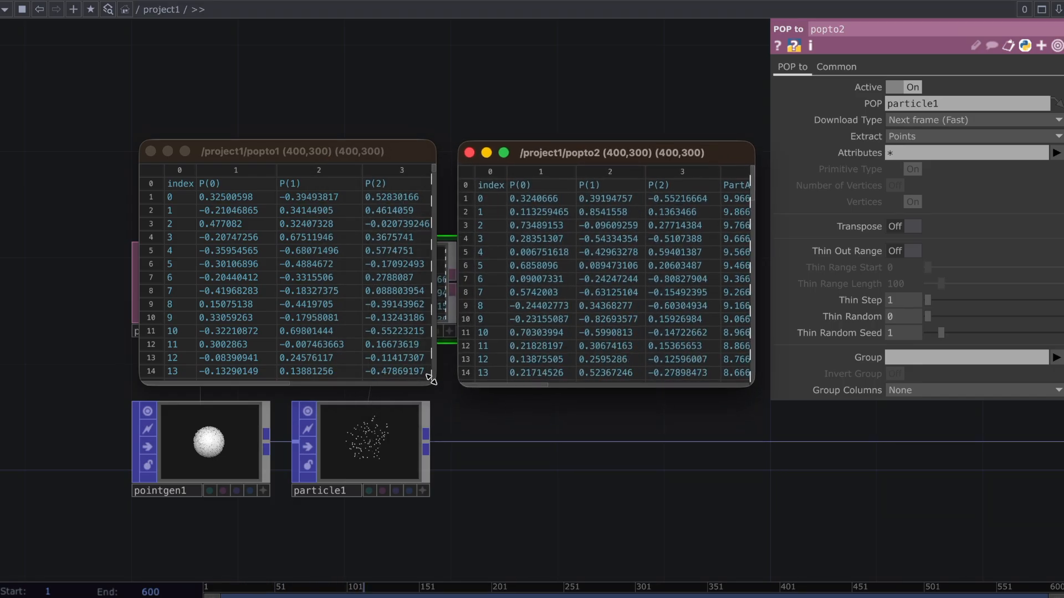
# Compare the attribute columns of the Point Generator and Particle data, and close both viewers
pyautogui.moveTo(225, 383); pyautogui.dragTo(408, 417)
pyautogui.moveTo(513, 384); pyautogui.dragTo(750, 427)
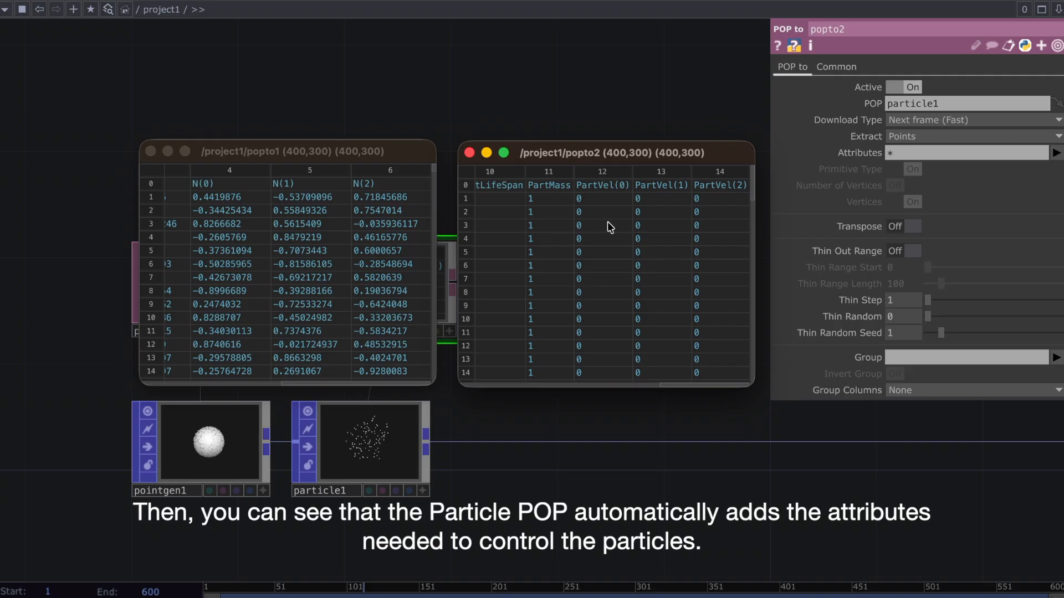
pyautogui.moveTo(667, 385); pyautogui.dragTo(600, 390)
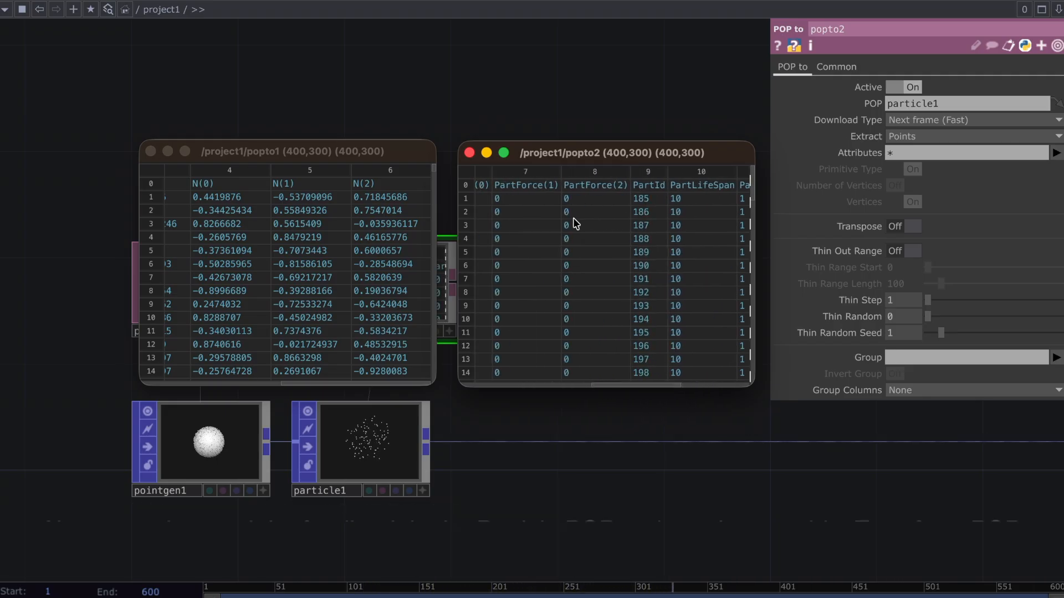
pyautogui.click(470, 153)
pyautogui.click(150, 151)
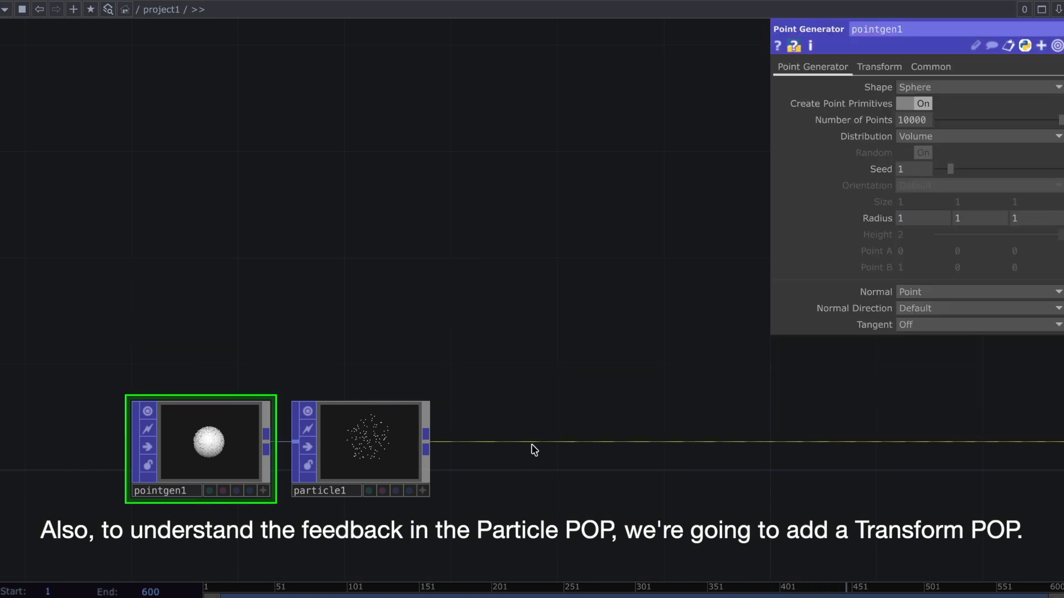
# Insert a Transform POP after particle1 and set its Translate X to 1
pyautogui.rightClick(501, 441)
pyautogui.click(551, 421)
pyautogui.write('tra')
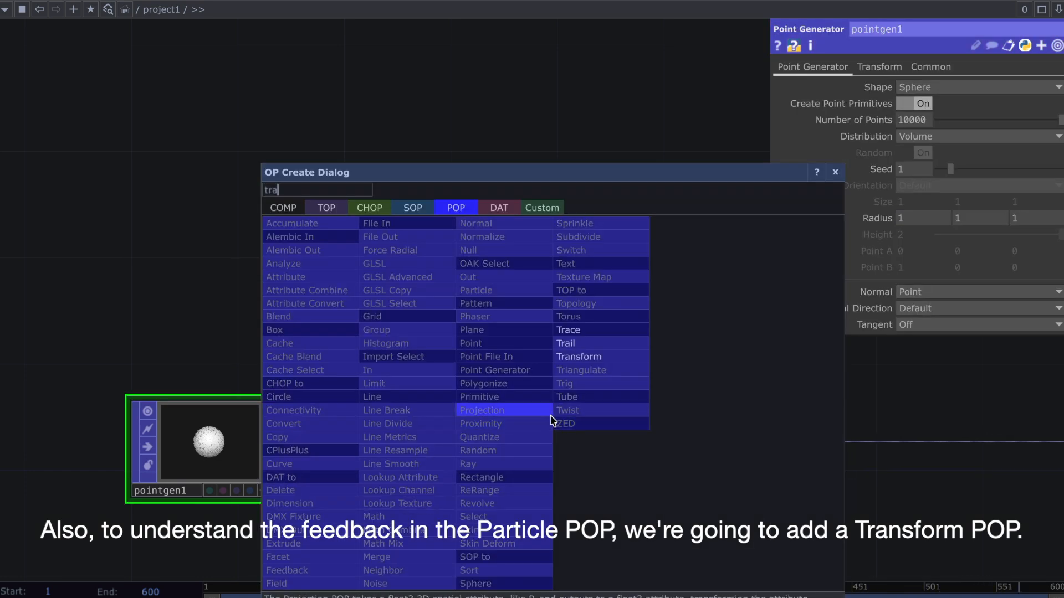
pyautogui.click(576, 356)
pyautogui.click(520, 446)
pyautogui.click(931, 215)
pyautogui.write('1')
pyautogui.press('Return')
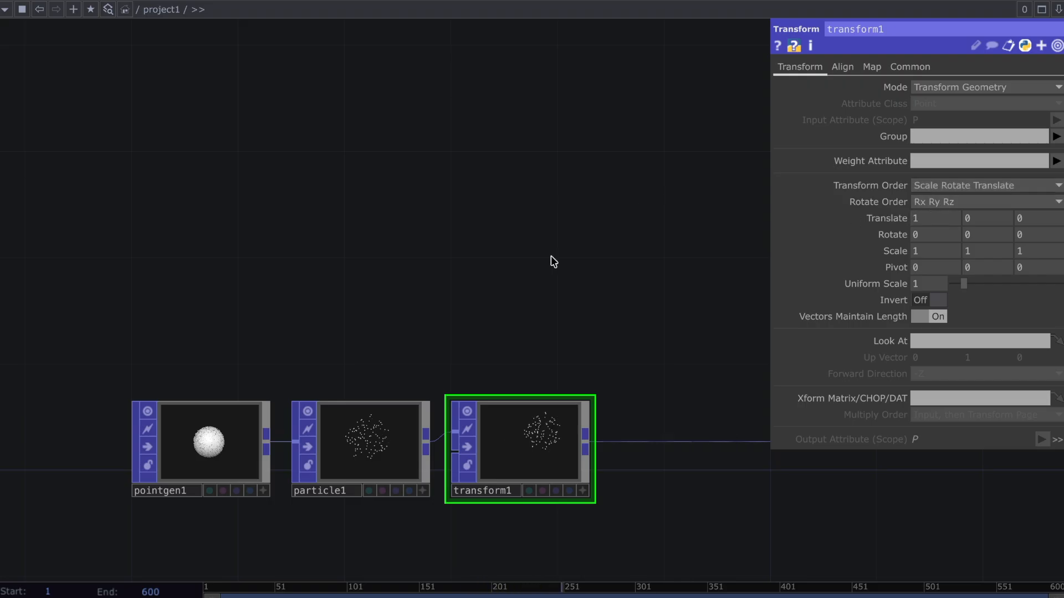
# Set the Point Generator's Number of Points to 1
pyautogui.click(222, 457)
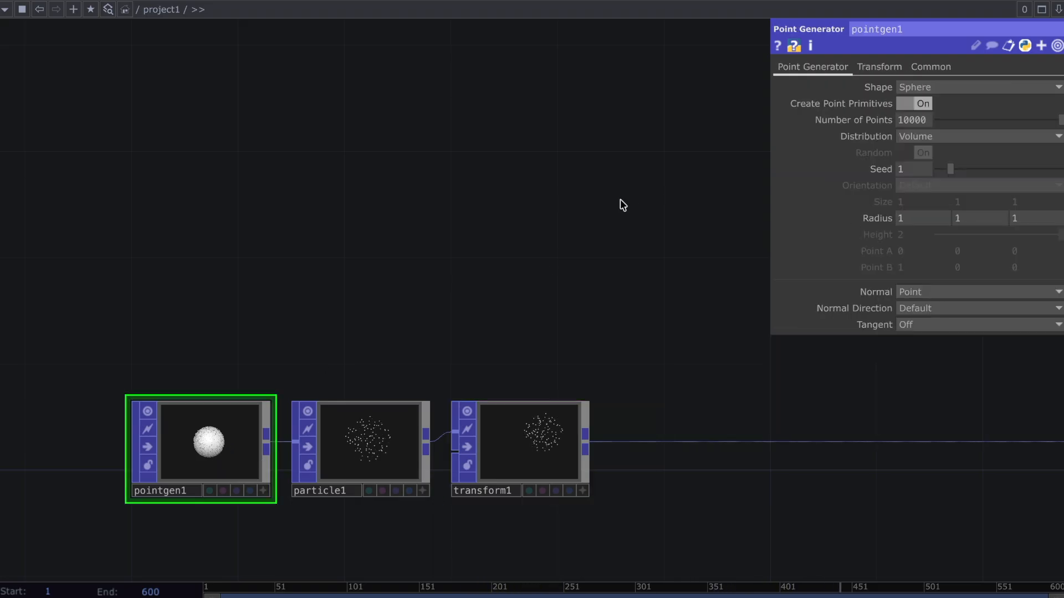
pyautogui.click(912, 120)
pyautogui.write('1')
pyautogui.press('Return')
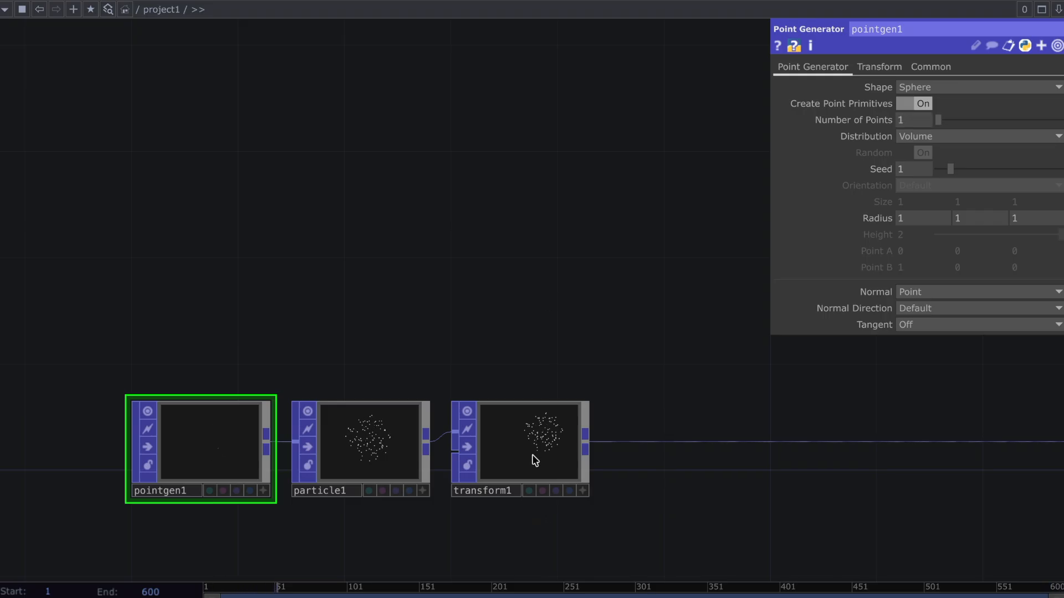
# Add a Keyboard In CHOP above particle1
pyautogui.press('Tab')
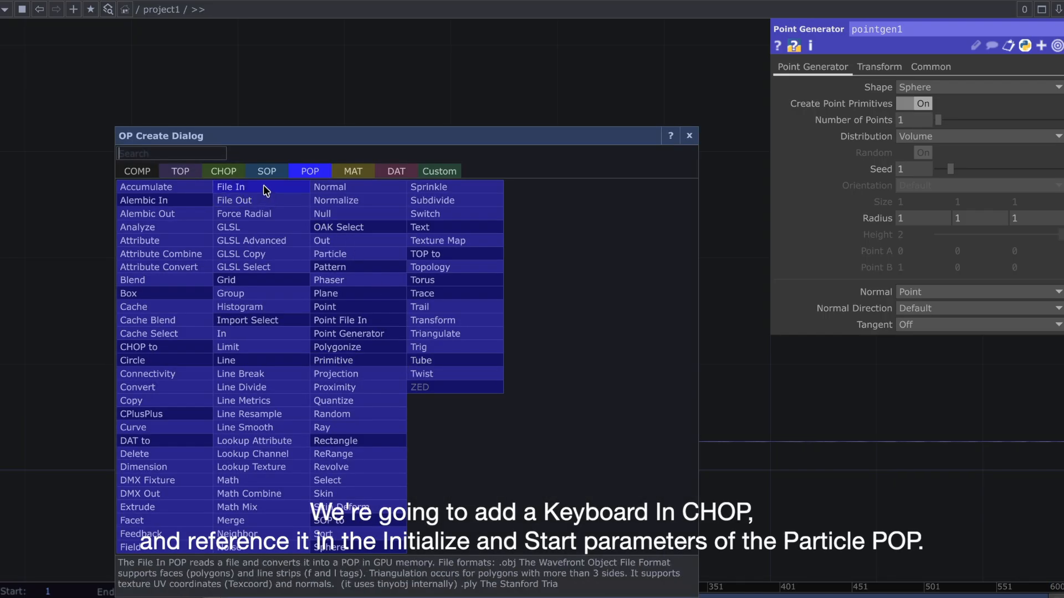
pyautogui.click(242, 175)
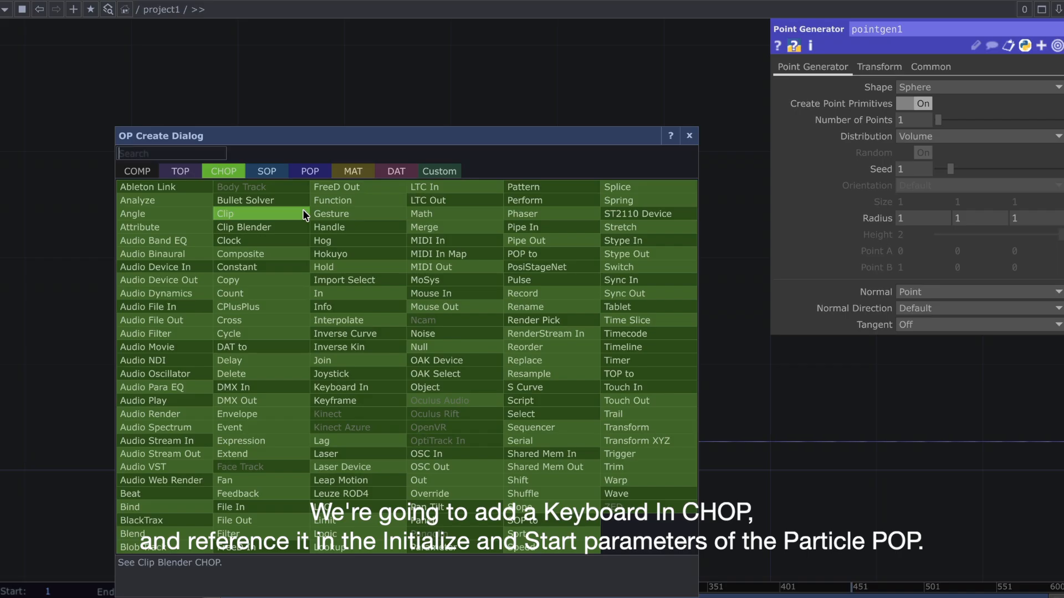
pyautogui.write('key')
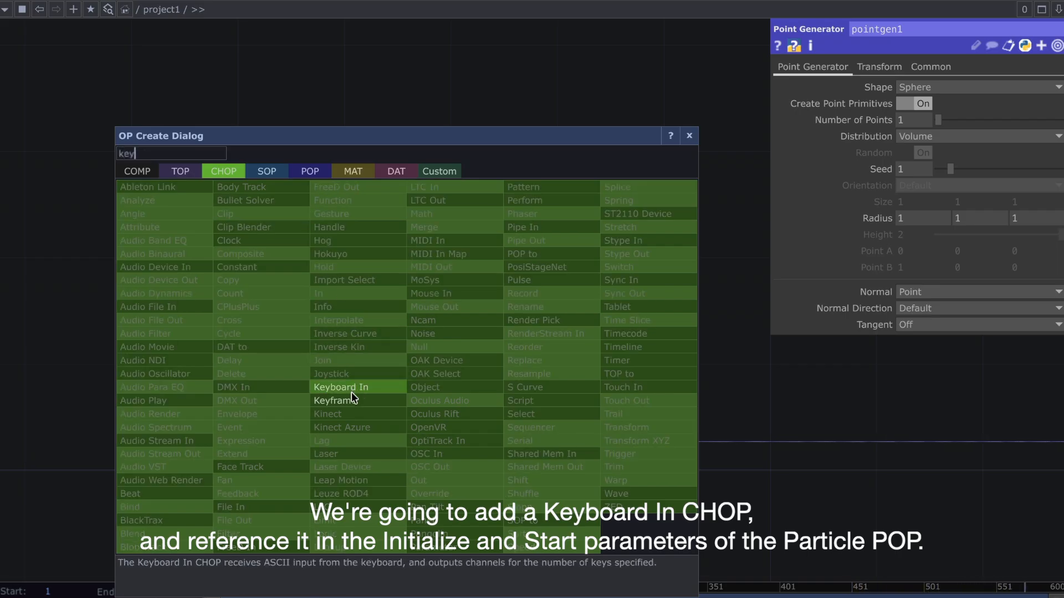
pyautogui.click(351, 386)
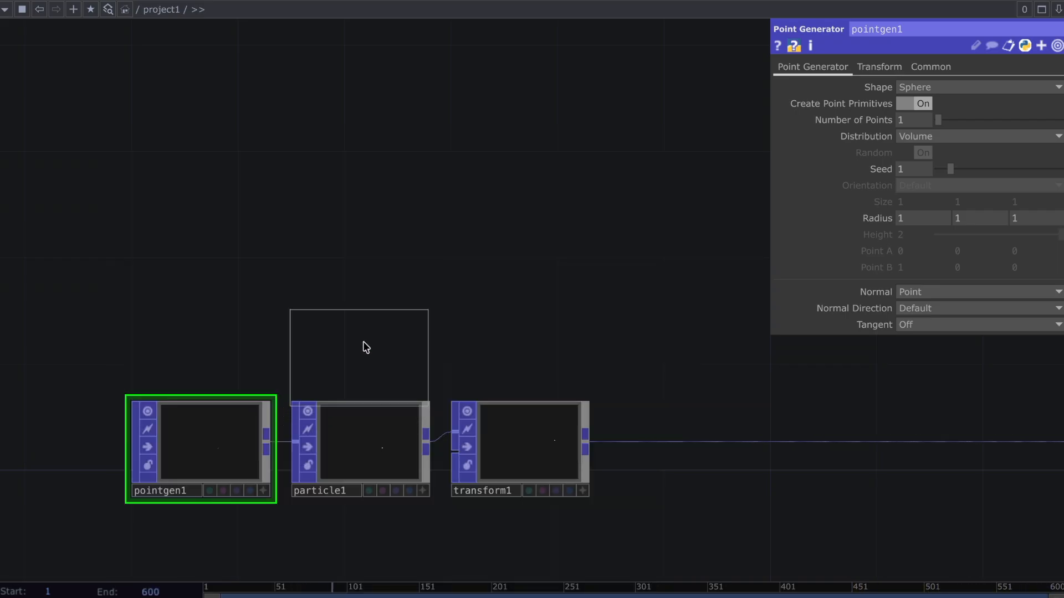
pyautogui.click(363, 331)
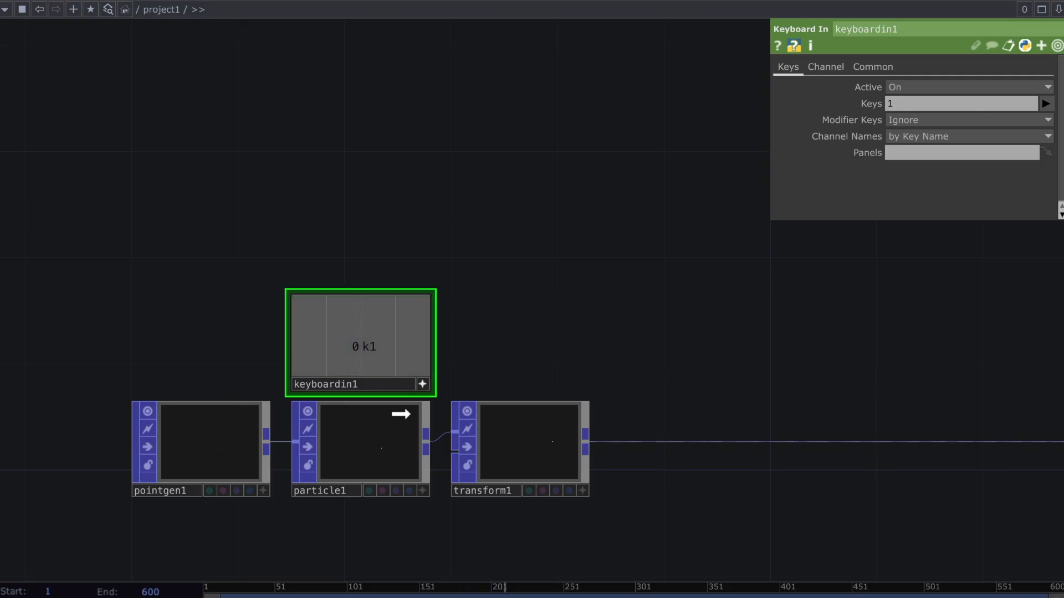
# Reference the Keyboard In channel k1 in both the Initialize and Start parameters of particle1
pyautogui.moveTo(399, 420); pyautogui.dragTo(898, 423)
pyautogui.click(907, 394)
pyautogui.click(907, 413)
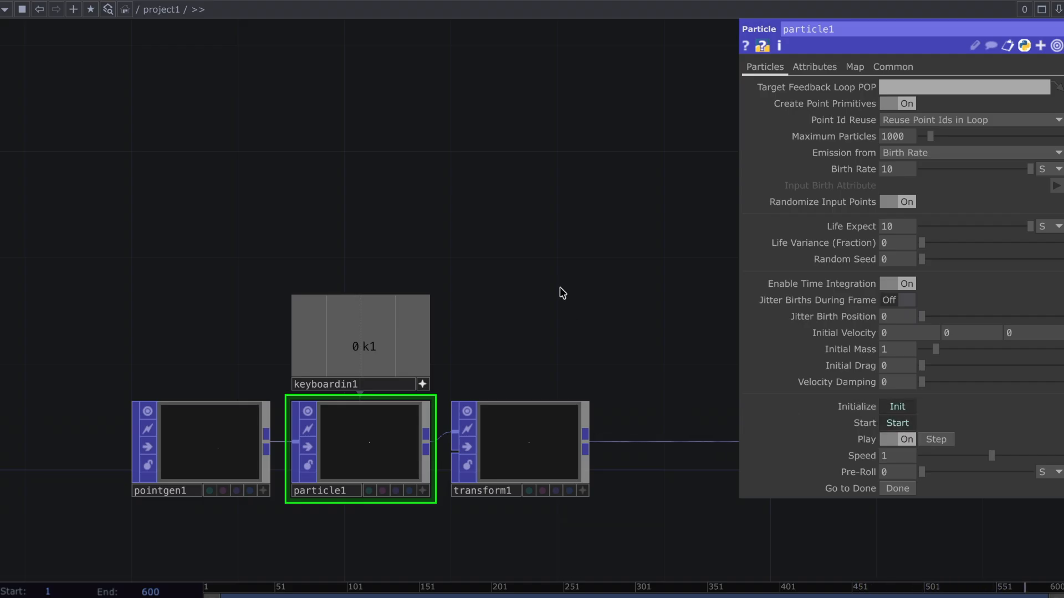
# Add a POP to DAT from particle1's output, placed above the Keyboard In CHOP
pyautogui.moveTo(425, 433); pyautogui.dragTo(515, 236)
pyautogui.click(463, 53)
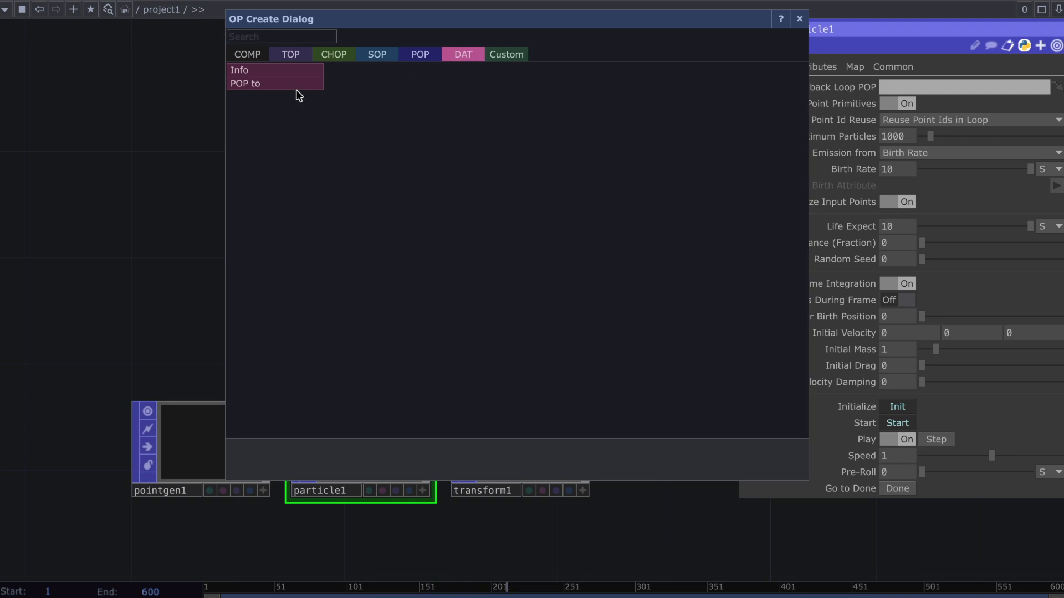
pyautogui.click(296, 86)
pyautogui.click(328, 160)
# Duplicate the particle1 POP to DAT above transform1 and make the copy reference transform1
pyautogui.hotkey('ctrl', 'c')
pyautogui.hotkey('ctrl', 'v')
pyautogui.moveTo(355, 271); pyautogui.dragTo(533, 145)
pyautogui.moveTo(536, 446); pyautogui.dragTo(551, 171)
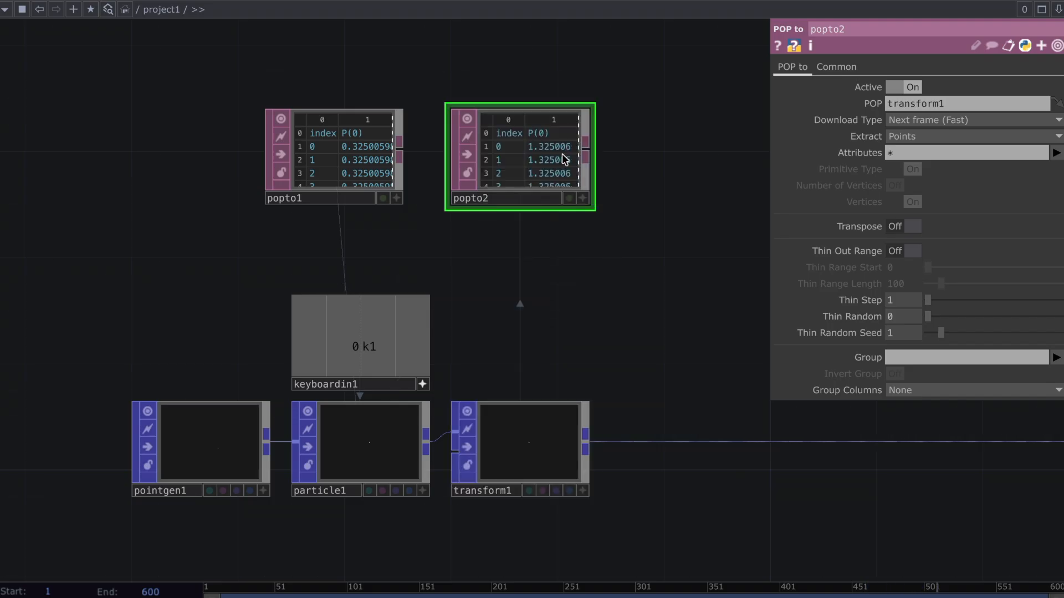
# Open floating viewers of the particle1 and transform1 data side by side for comparison
pyautogui.rightClick(366, 173)
pyautogui.click(393, 140)
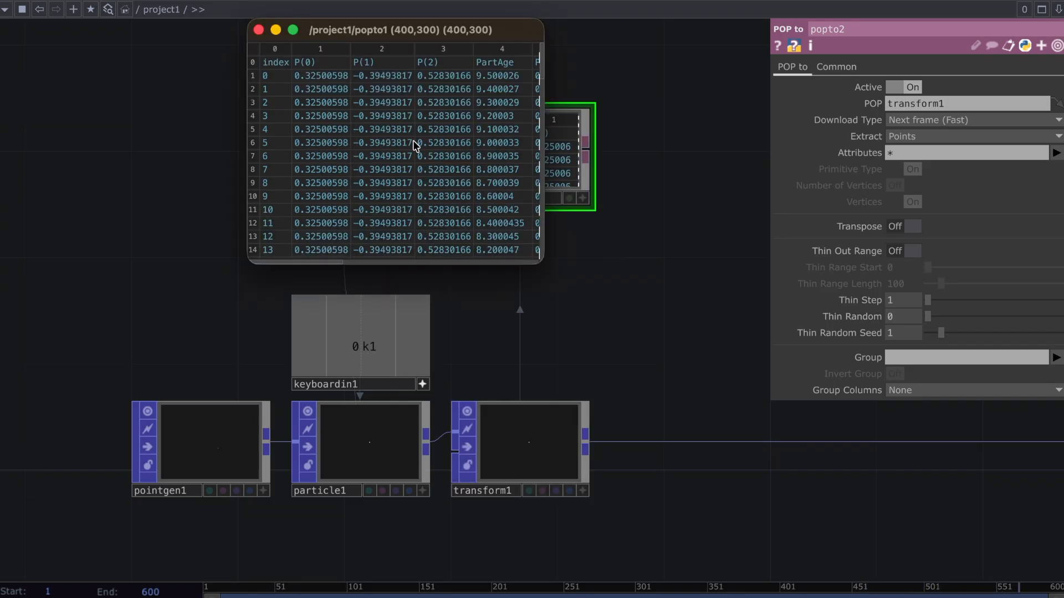
pyautogui.rightClick(560, 161)
pyautogui.click(637, 144)
pyautogui.moveTo(344, 41); pyautogui.dragTo(273, 41)
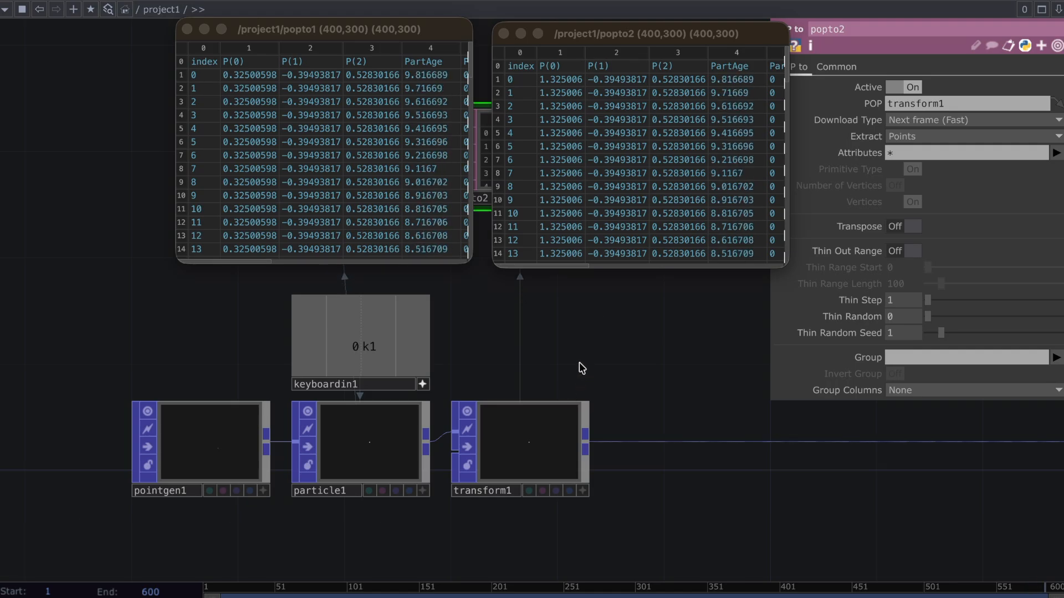
# Set transform1 as particle1's Target Feedback Loop POP
pyautogui.click(546, 430)
pyautogui.moveTo(504, 443); pyautogui.dragTo(392, 440)
pyautogui.click(423, 427)
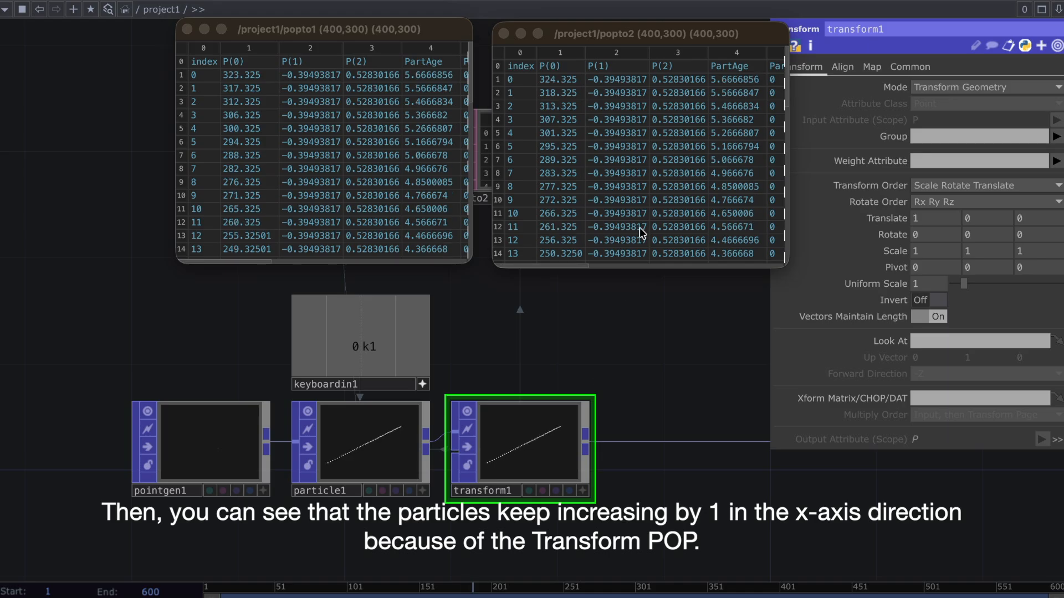
# Reset the particle simulation with the Keyboard In trigger and close both data viewers
pyautogui.press('1')
pyautogui.press('Escape')
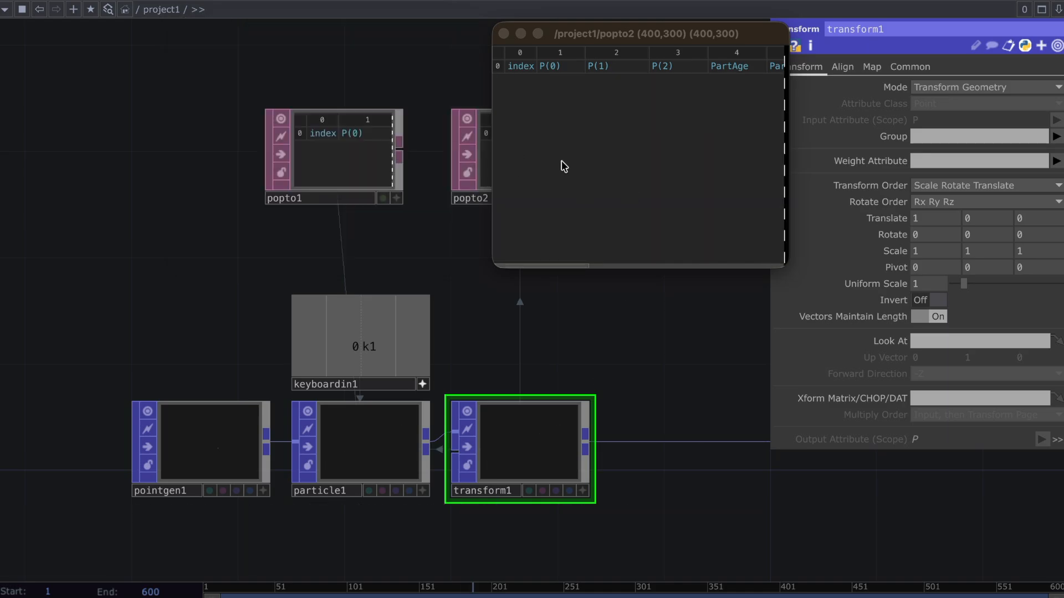
pyautogui.press('Escape')
# Delete both POP to DATs and the Transform POP after particle1
pyautogui.moveTo(274, 79); pyautogui.dragTo(528, 215, button='right')
pyautogui.press('Delete')
pyautogui.hscroll(4, 612, 299)
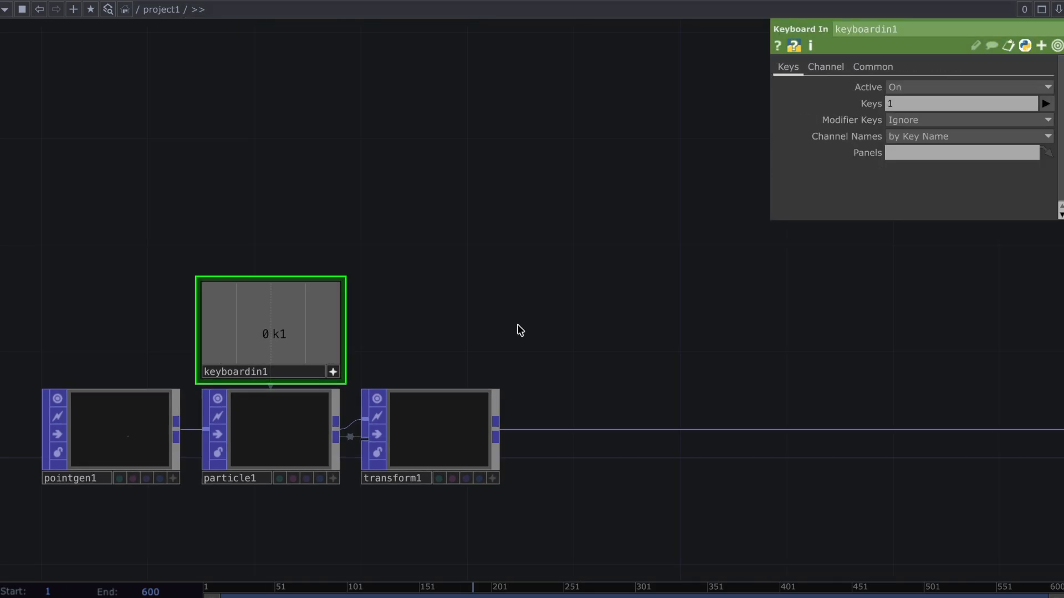
pyautogui.click(468, 435)
pyautogui.press('Delete')
# Insert a Noise POP on the wire directly after particle1
pyautogui.rightClick(434, 428)
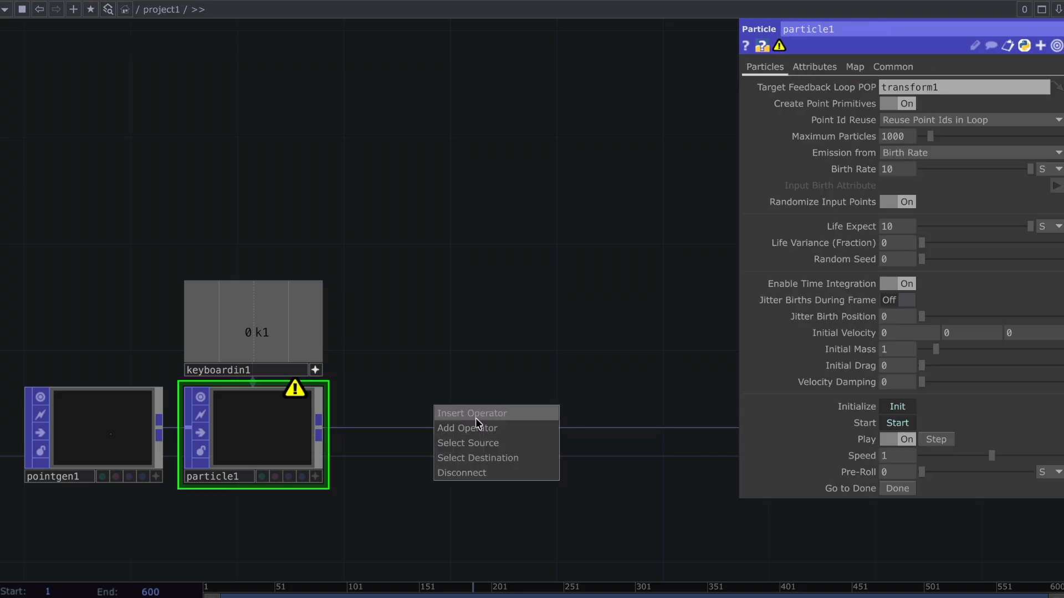
pyautogui.click(475, 419)
pyautogui.write('noise')
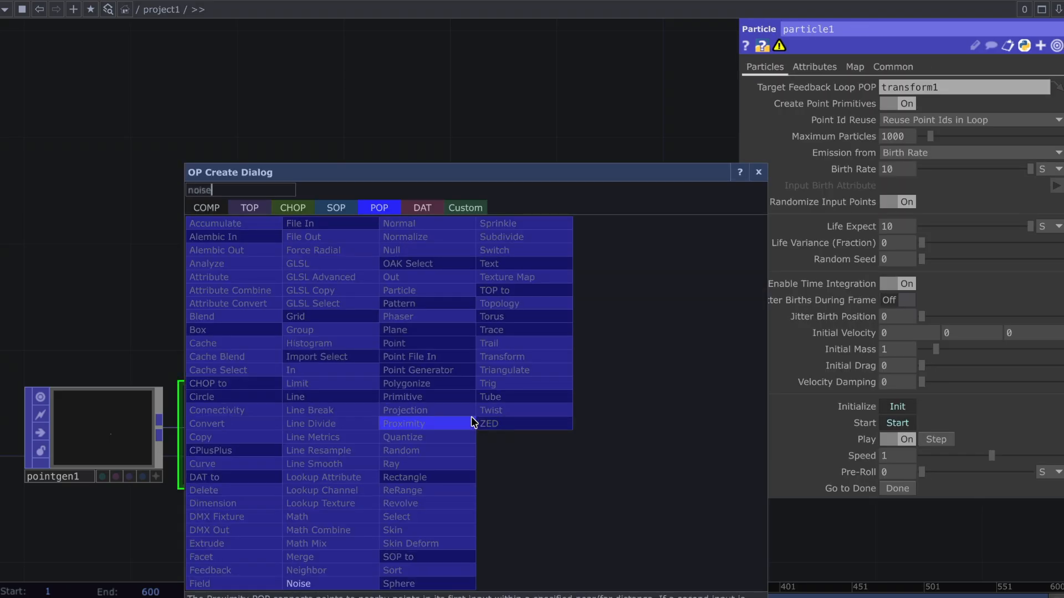
pyautogui.click(355, 584)
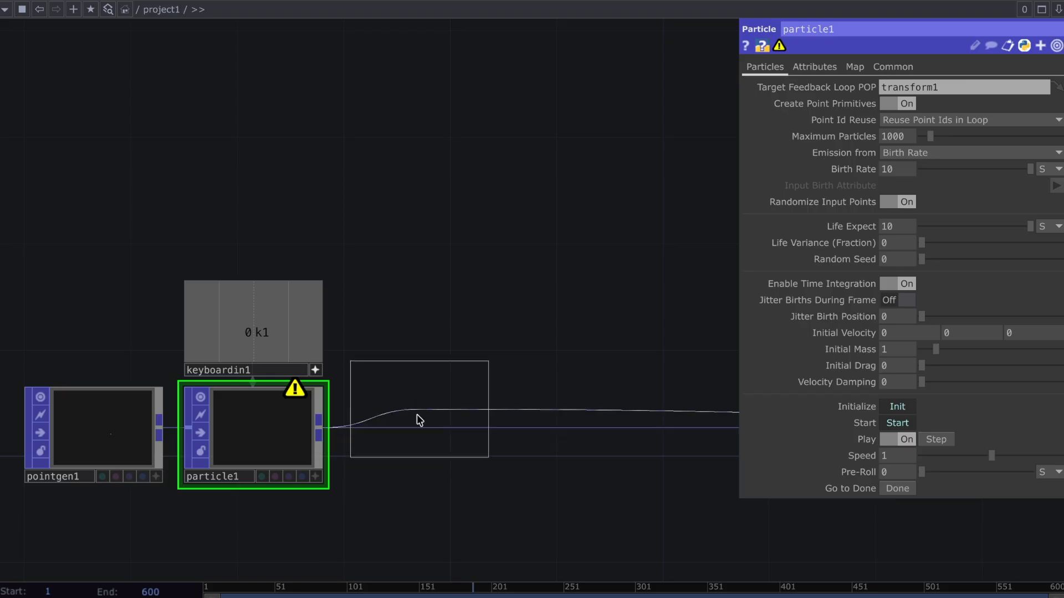
pyautogui.click(420, 427)
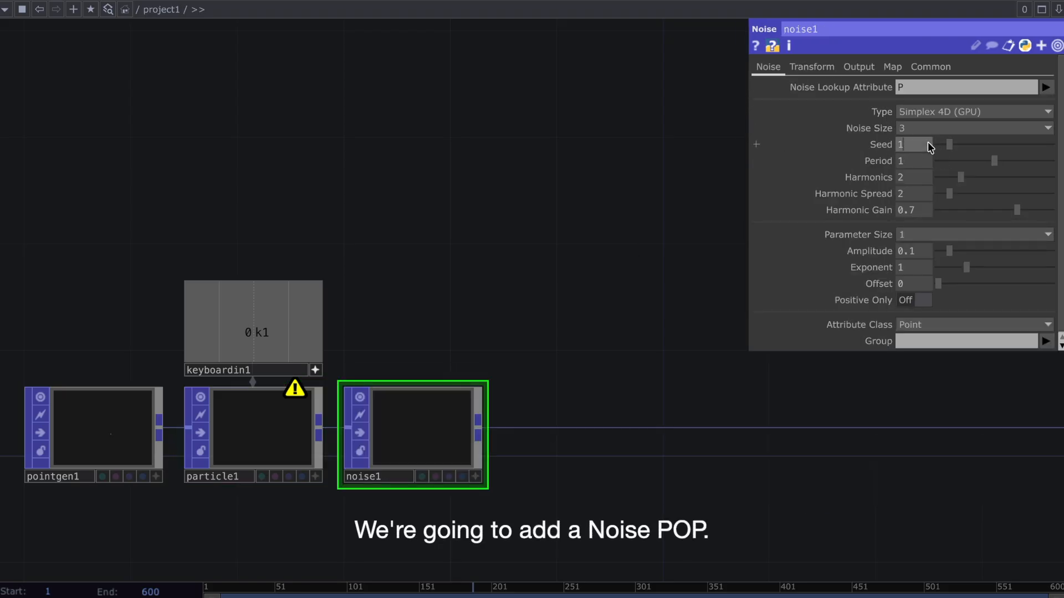
# Set noise1's Seed to 5, Period to 1.03, Harmonics to 7 and Harmonic Spread to 9.8
pyautogui.click(922, 160)
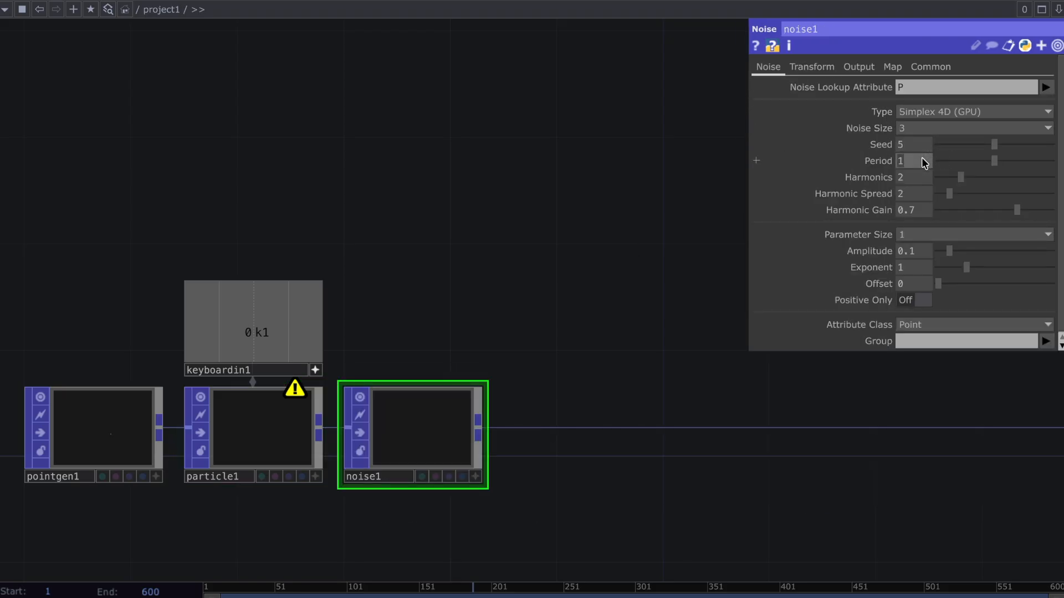
pyautogui.write('1.03')
pyautogui.press('Return')
pyautogui.write('7')
pyautogui.press('Return')
pyautogui.click(915, 192)
pyautogui.write('9.8')
pyautogui.press('Return')
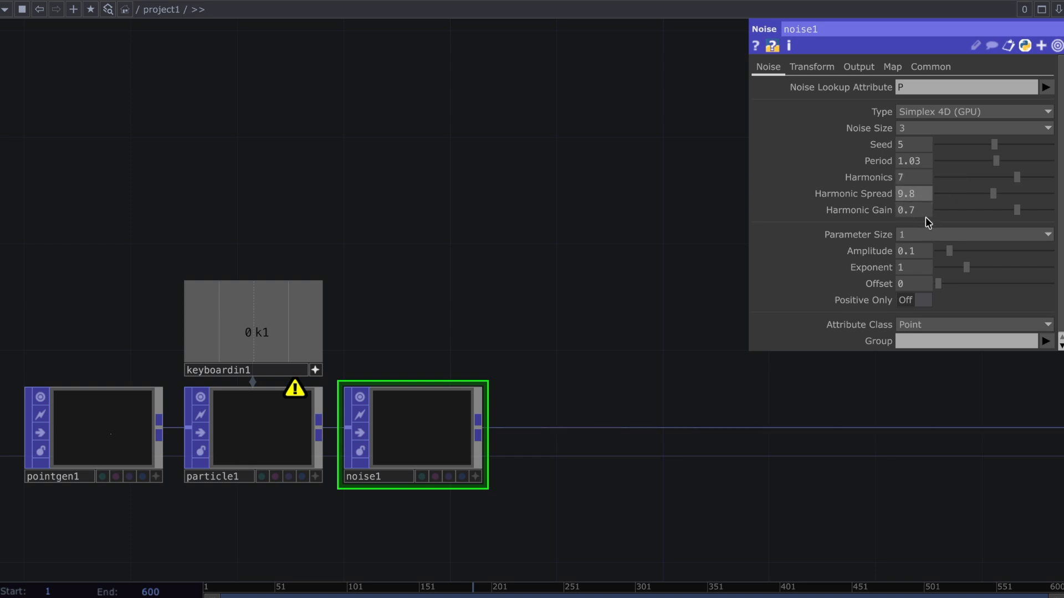
# Set noise1's Harmonic Gain to 0.073, Amplitude to 0.383 and Exponent to 2.53
pyautogui.click(922, 210)
pyautogui.write('0.073')
pyautogui.press('Return')
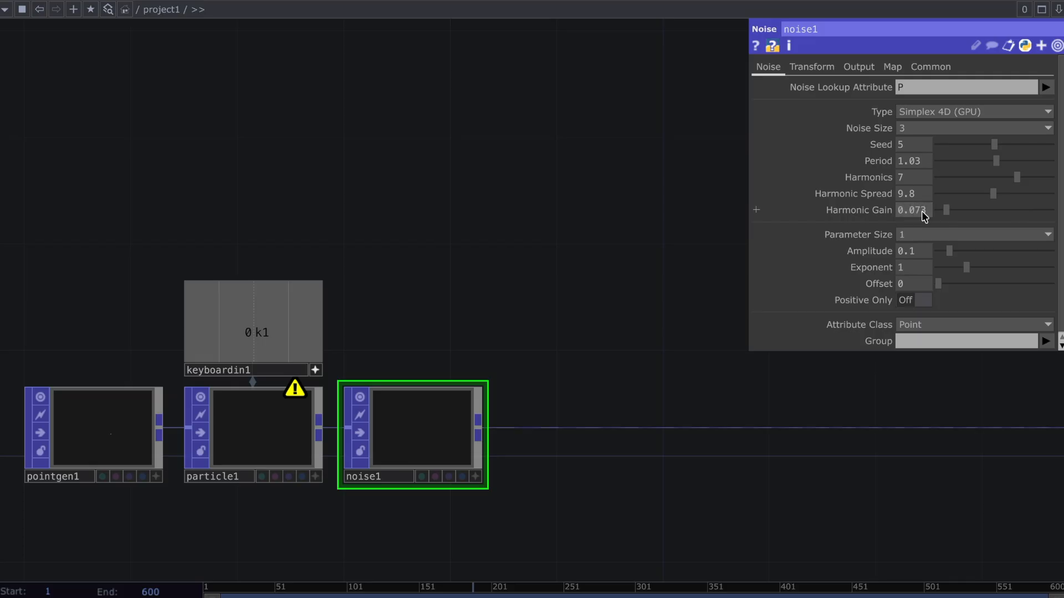
pyautogui.click(916, 249)
pyautogui.write('0.383')
pyautogui.press('Return')
pyautogui.click(917, 271)
pyautogui.write('2.5')
pyautogui.press('Return')
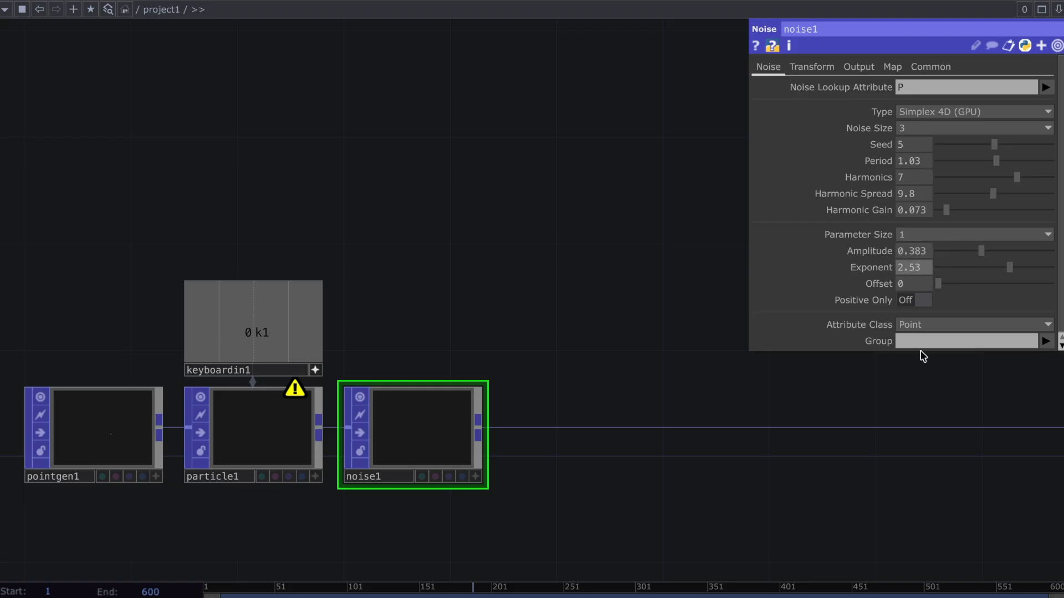
# Animate noise1's Translate 4D with the expression absTime.seconds/10
pyautogui.click(824, 67)
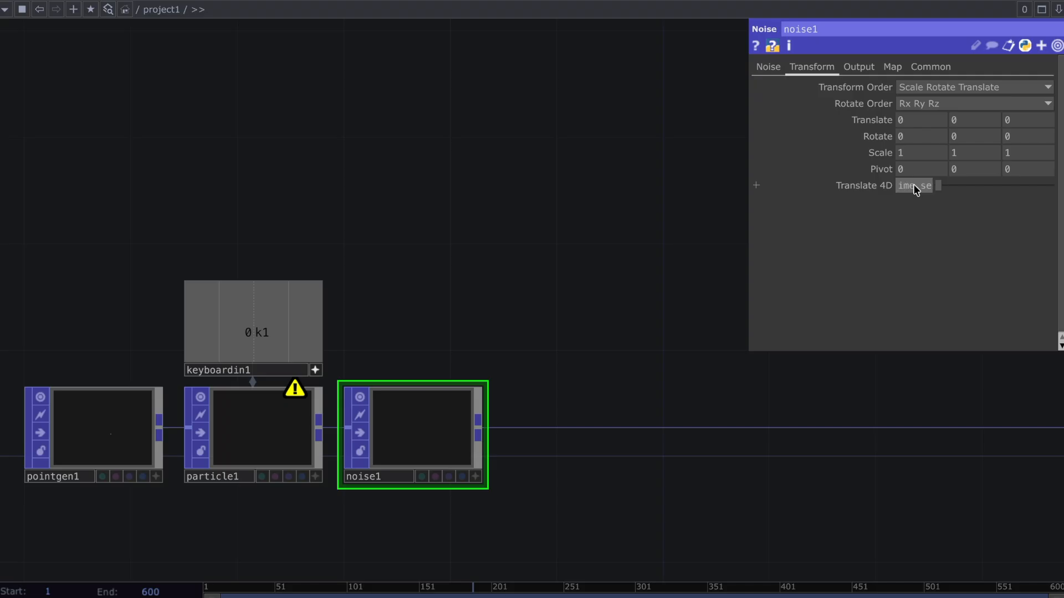
pyautogui.press('Return')
pyautogui.click(873, 185)
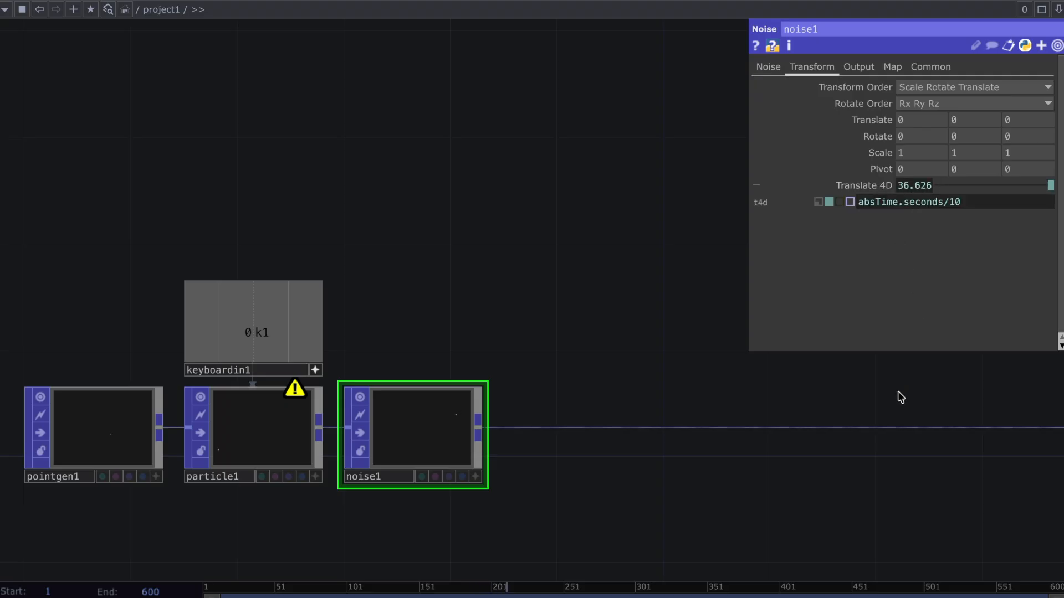
pyautogui.click(820, 187)
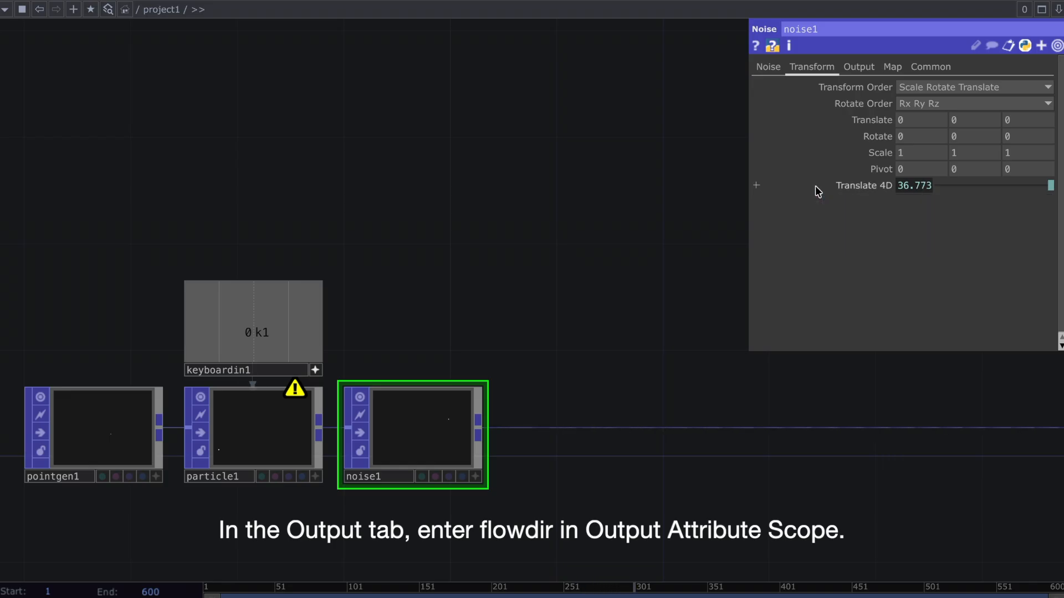
# Set noise1's Output Attribute Scope to flowdir
pyautogui.click(857, 68)
pyautogui.click(923, 216)
pyautogui.write('f')
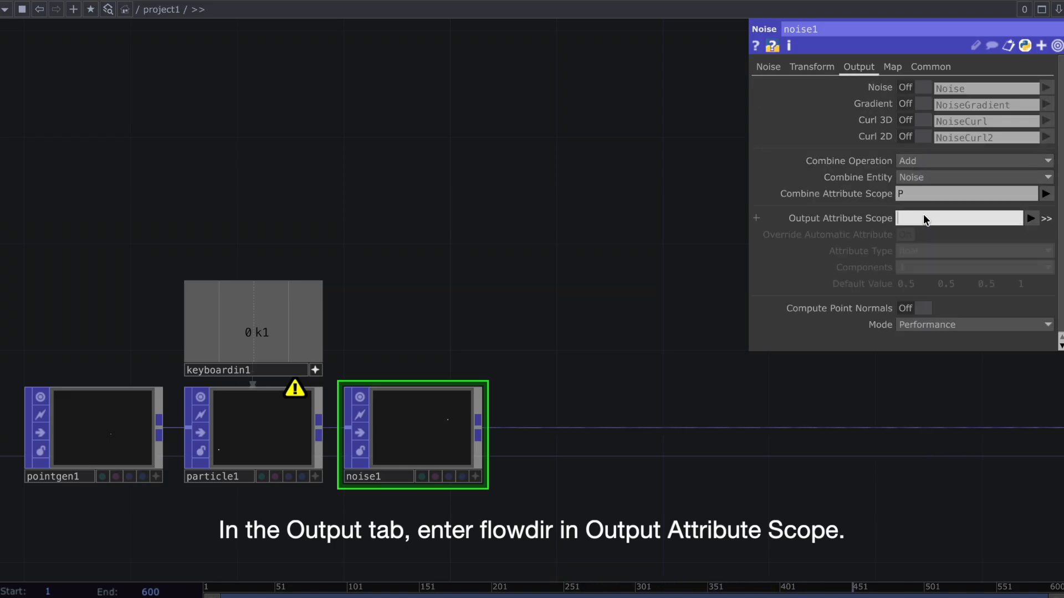
pyautogui.write('lowdir')
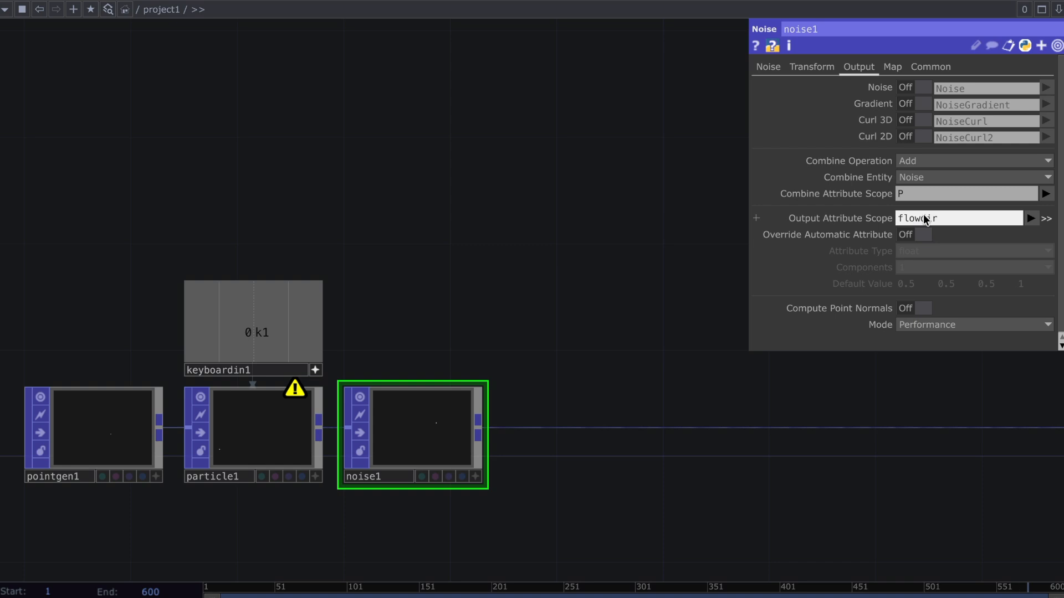
pyautogui.press('Return')
# Attach a POP to DAT to noise1 and inspect the flowdir columns in a floating viewer
pyautogui.click(478, 421)
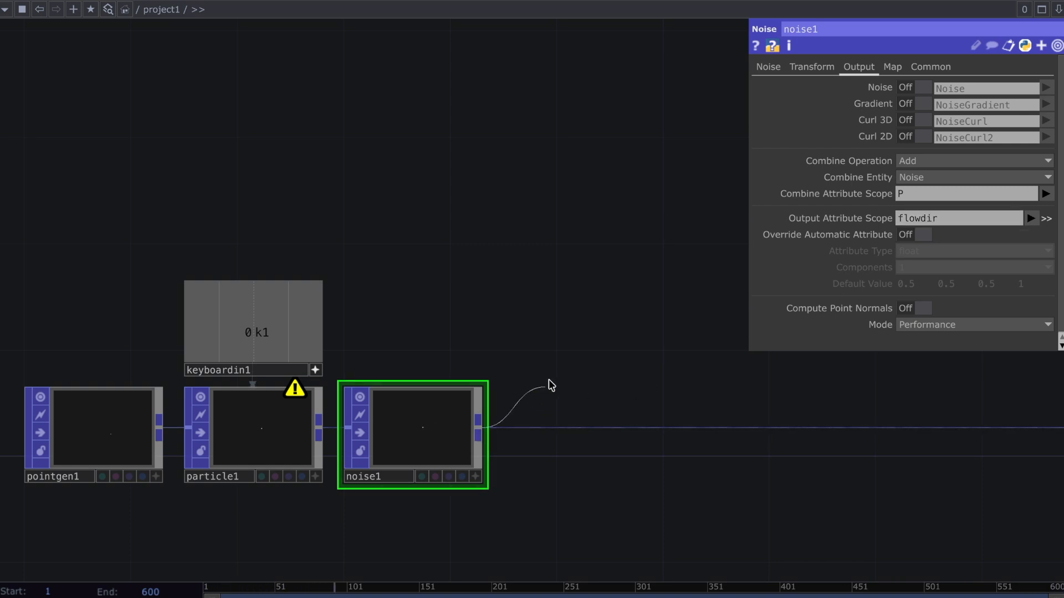
pyautogui.click(550, 385)
pyautogui.click(487, 186)
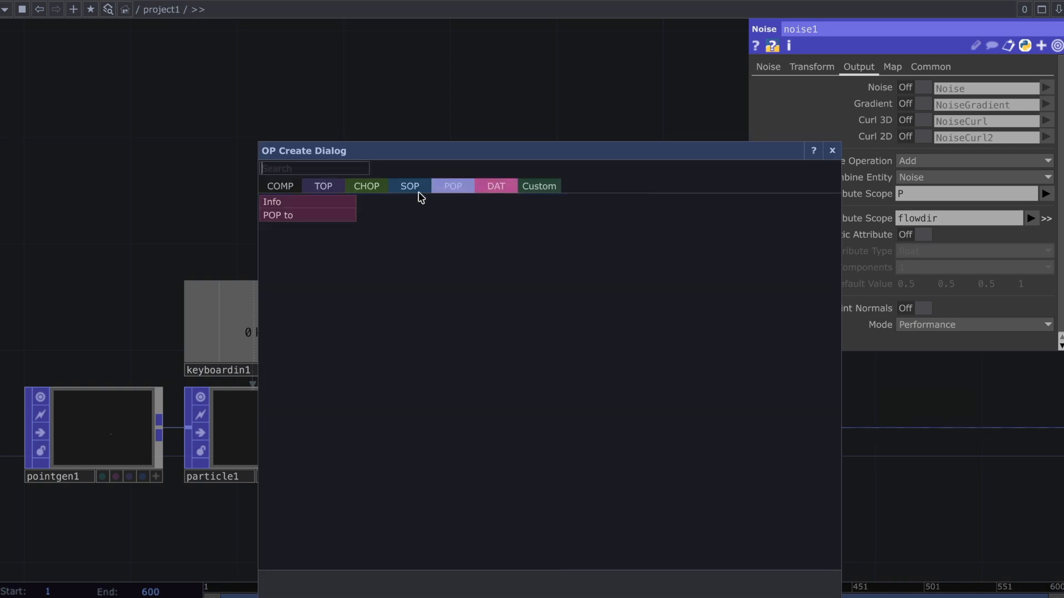
pyautogui.click(345, 215)
pyautogui.click(443, 214)
pyautogui.rightClick(443, 213)
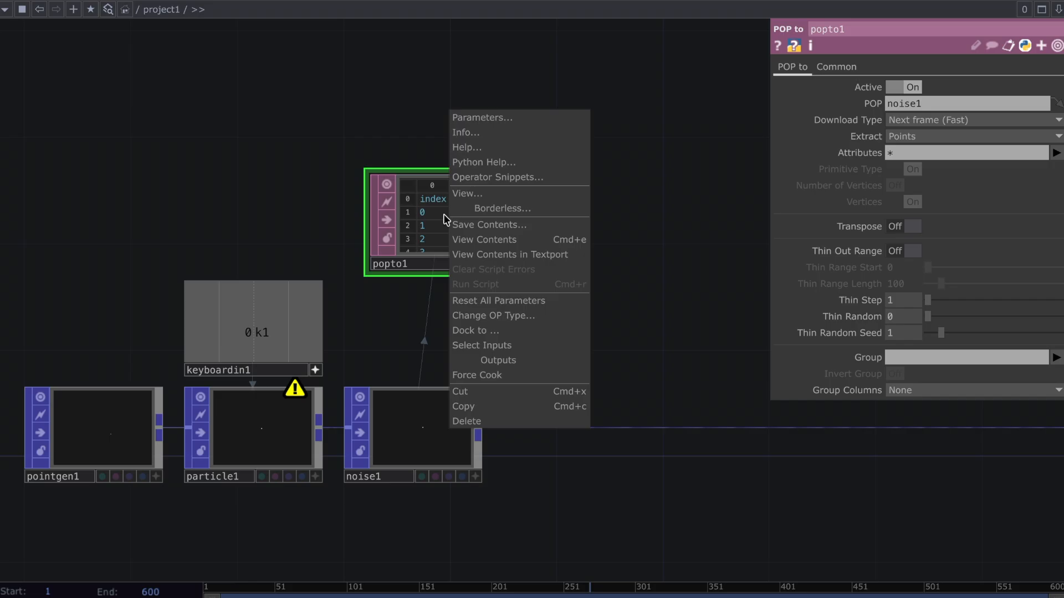
pyautogui.click(512, 193)
pyautogui.moveTo(416, 316); pyautogui.dragTo(641, 320)
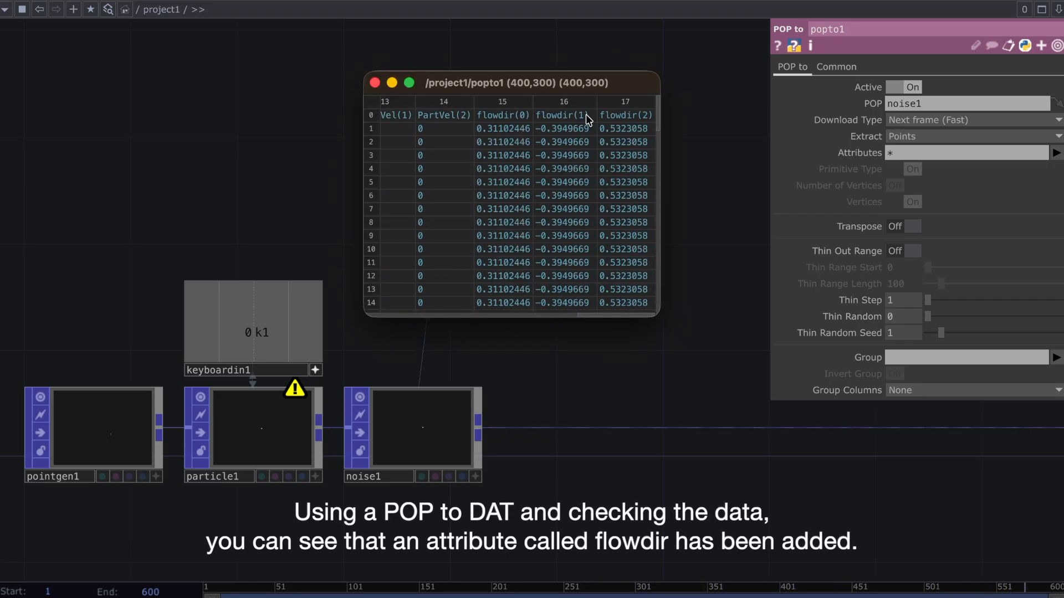
# Review noise1's noise parameters, close the data viewer and delete the POP to DAT
pyautogui.click(433, 415)
pyautogui.click(434, 421)
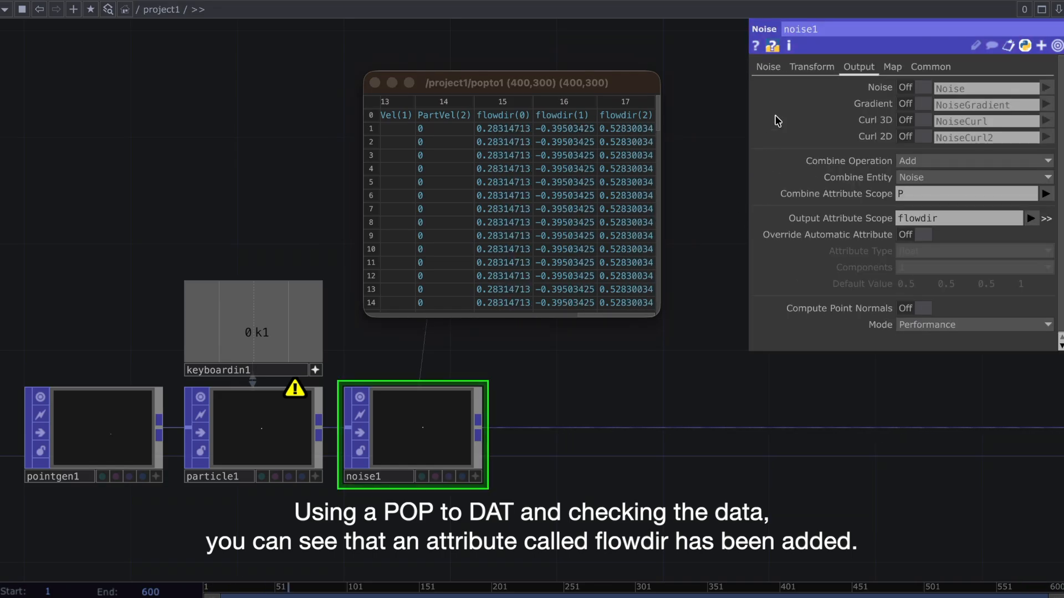
pyautogui.click(768, 66)
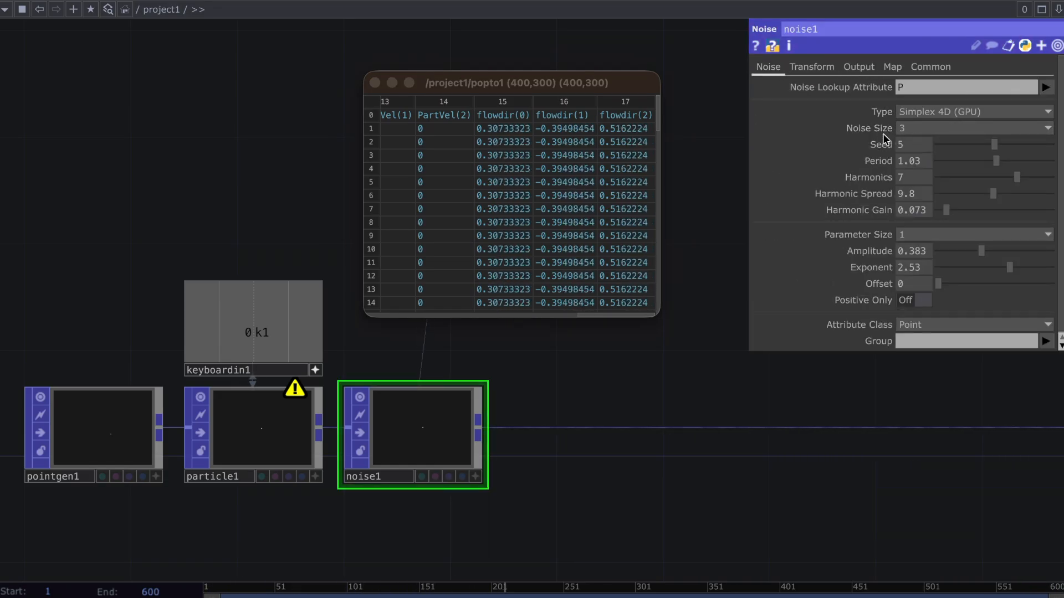
pyautogui.press('Escape')
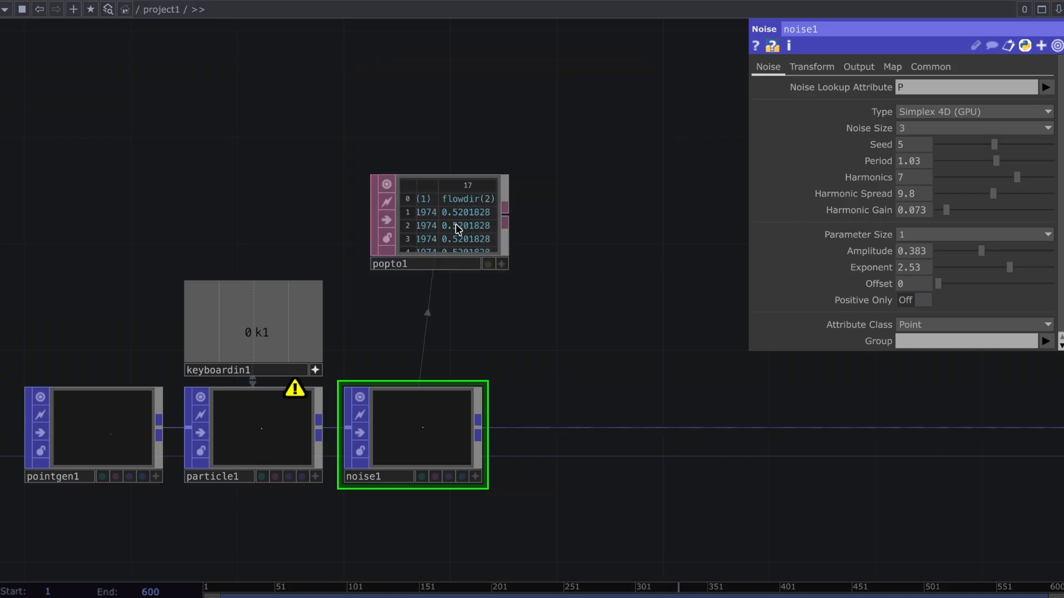
pyautogui.click(457, 225)
pyautogui.press('Delete')
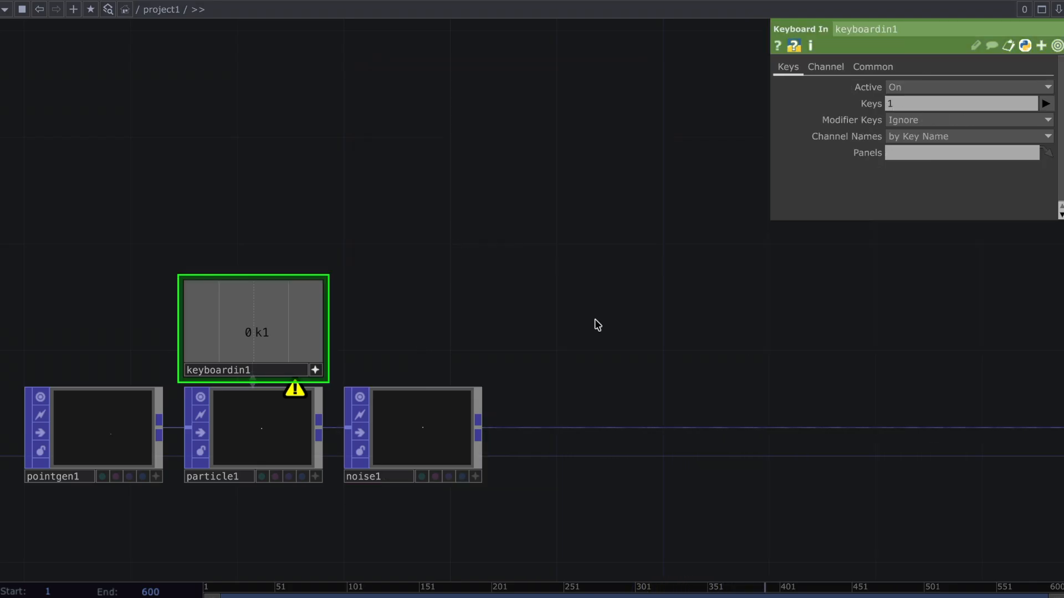
# Insert a GLSL POP on the wire directly after noise1
pyautogui.rightClick(524, 427)
pyautogui.click(561, 414)
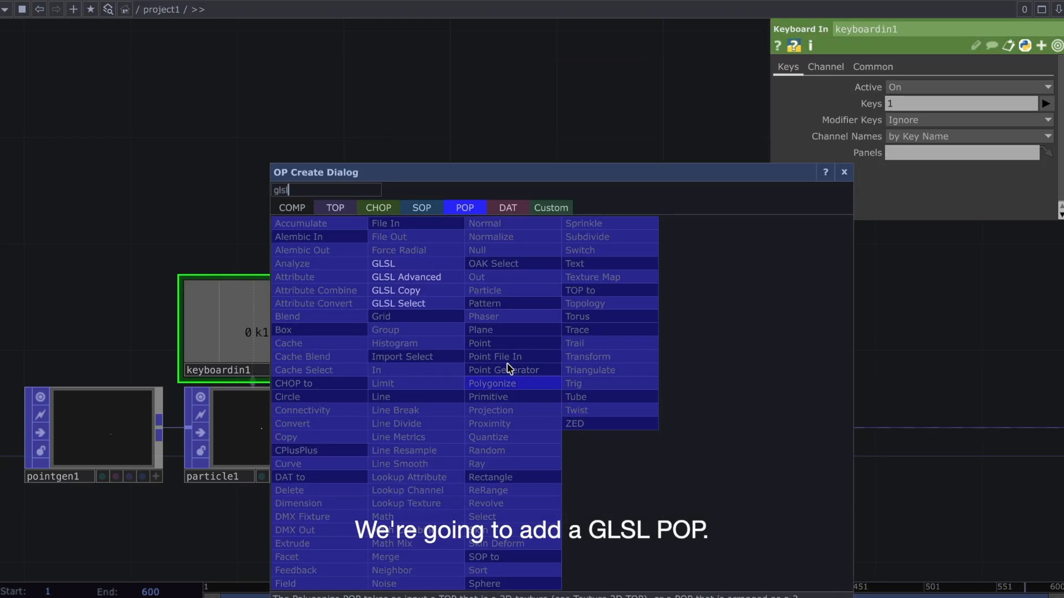
pyautogui.click(413, 265)
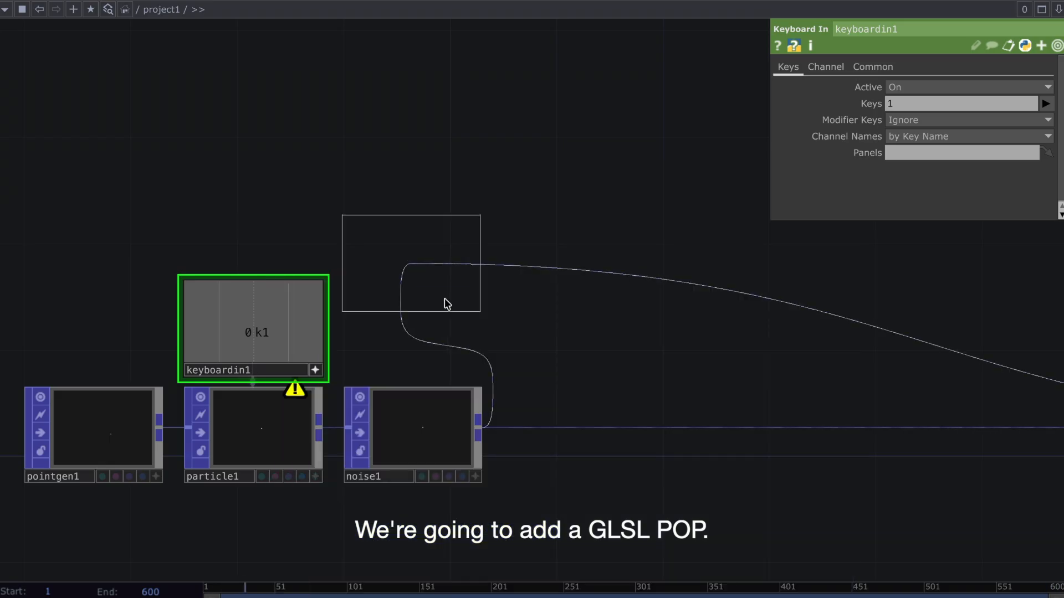
pyautogui.click(572, 433)
# Open glsl1_compute in a floating viewer and enlarge the window for editing the shader code
pyautogui.scroll(-3, 573, 433)
pyautogui.moveTo(622, 353); pyautogui.dragTo(517, 318)
pyautogui.rightClick(499, 465)
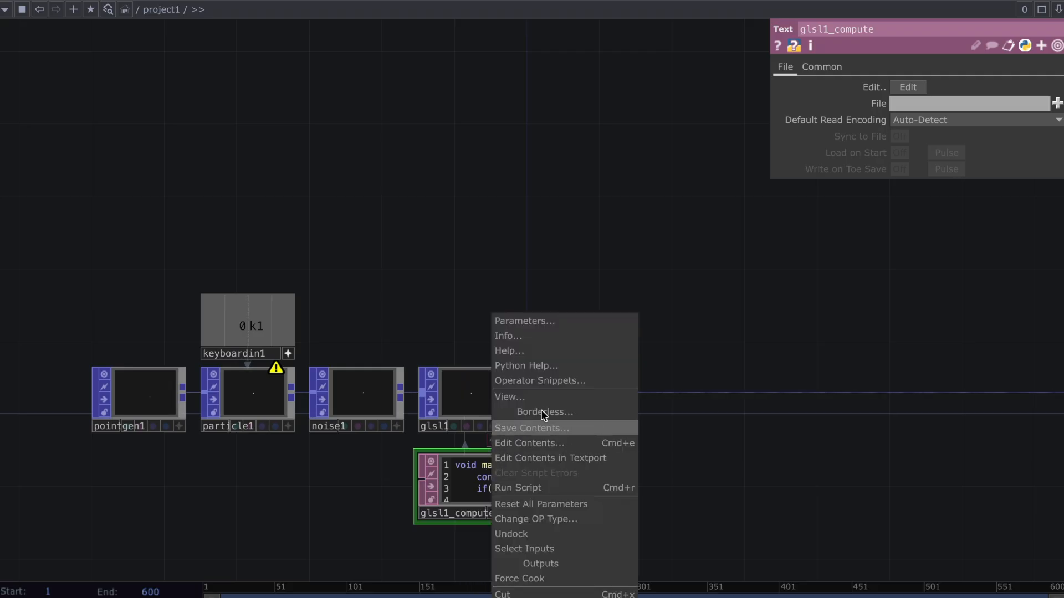
pyautogui.click(553, 395)
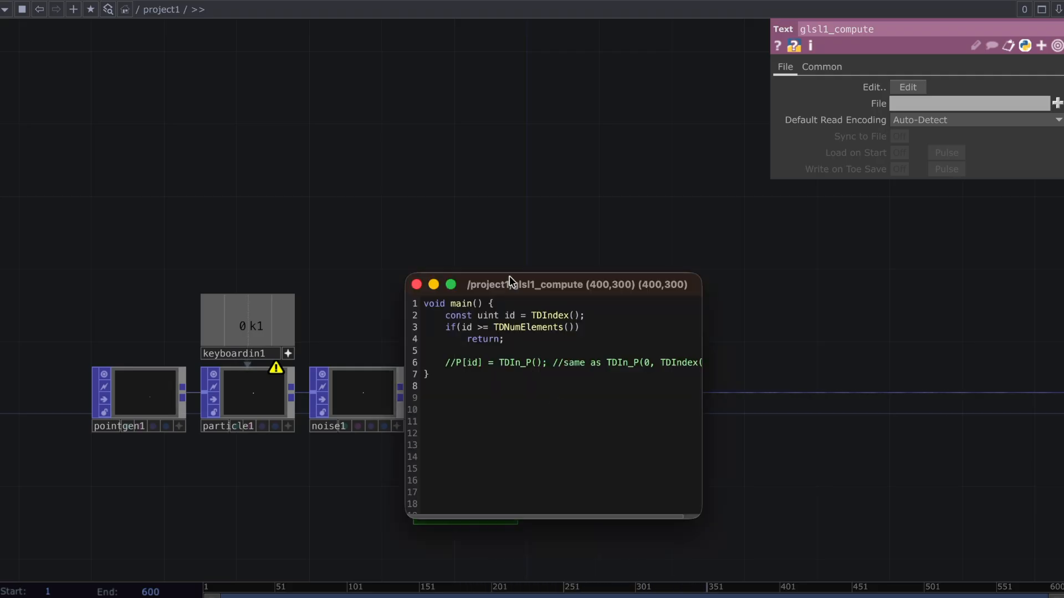
pyautogui.moveTo(506, 274); pyautogui.dragTo(487, 1)
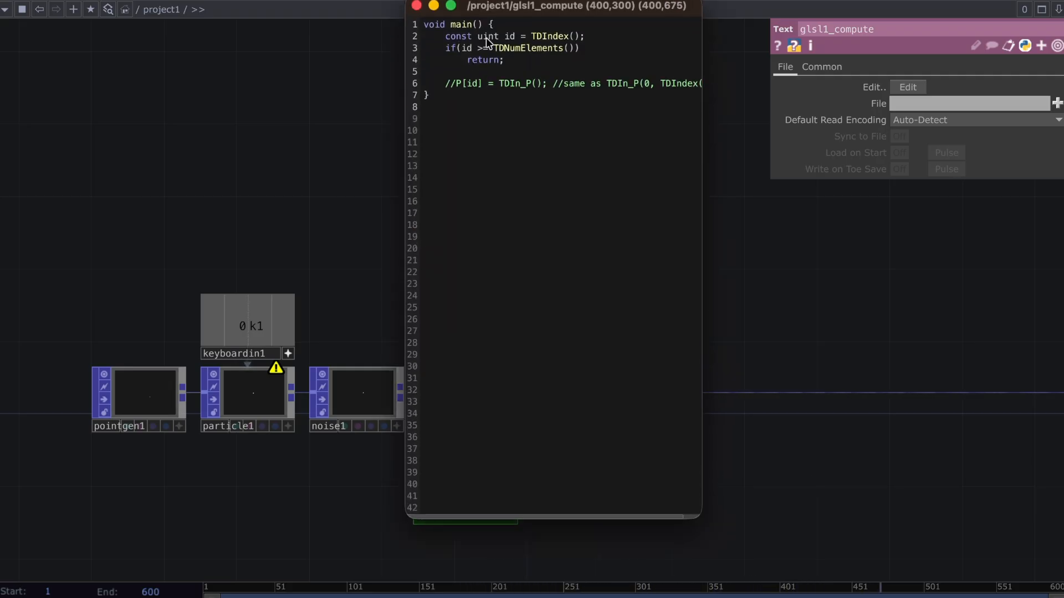
pyautogui.moveTo(592, 517); pyautogui.dragTo(638, 596)
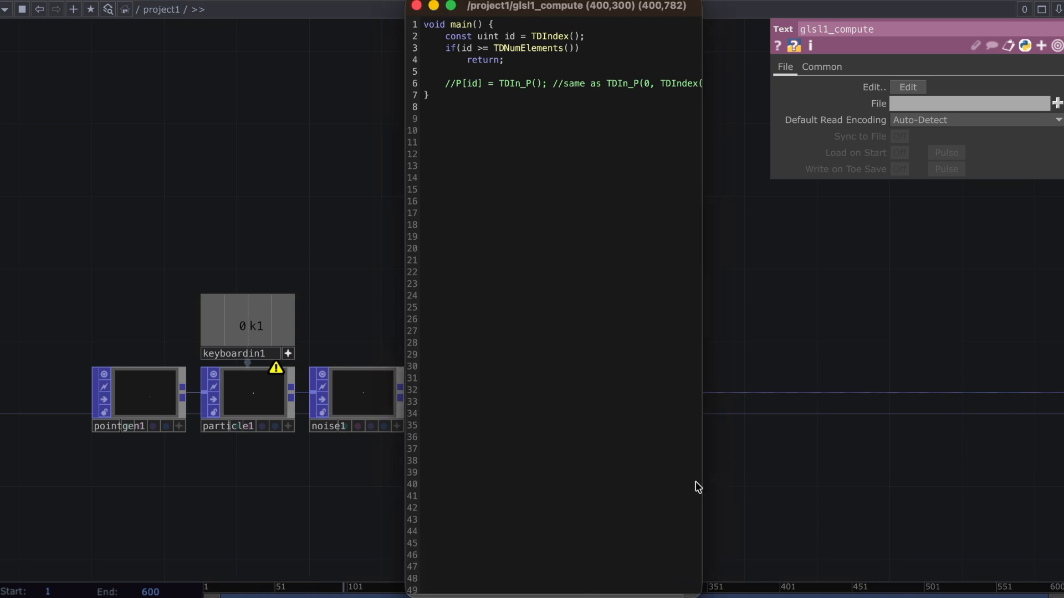
pyautogui.moveTo(701, 480); pyautogui.dragTo(942, 474)
pyautogui.moveTo(753, 19); pyautogui.dragTo(571, 11)
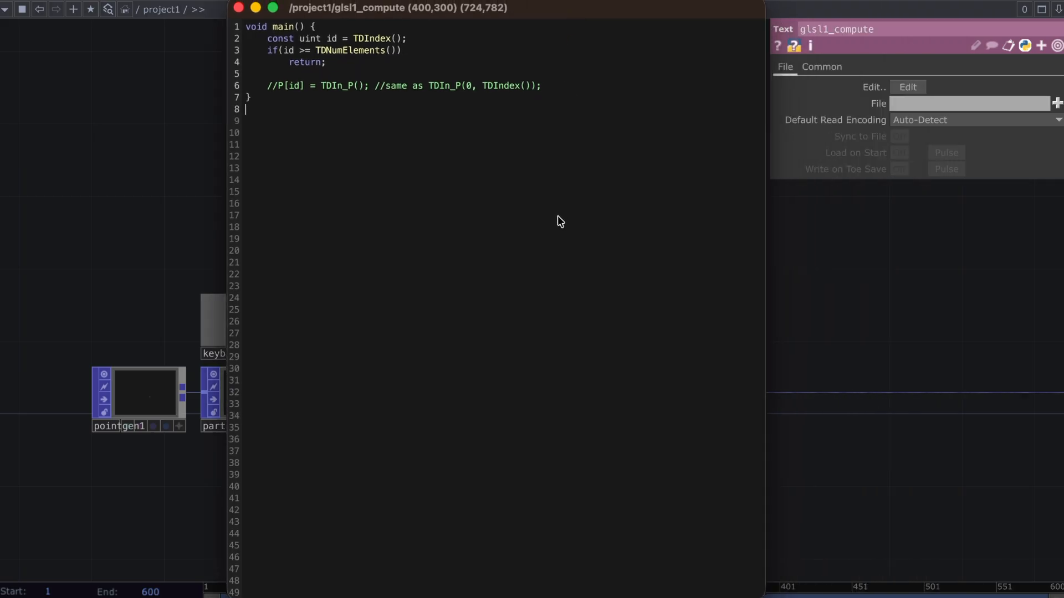
# Replace all the code in glsl1_compute with the copied sphere turbulence shader and narrow the editor window
pyautogui.hotkey('ctrl', 'a')
pyautogui.hotkey('ctrl', 'v')
pyautogui.scroll(9, 557, 219)
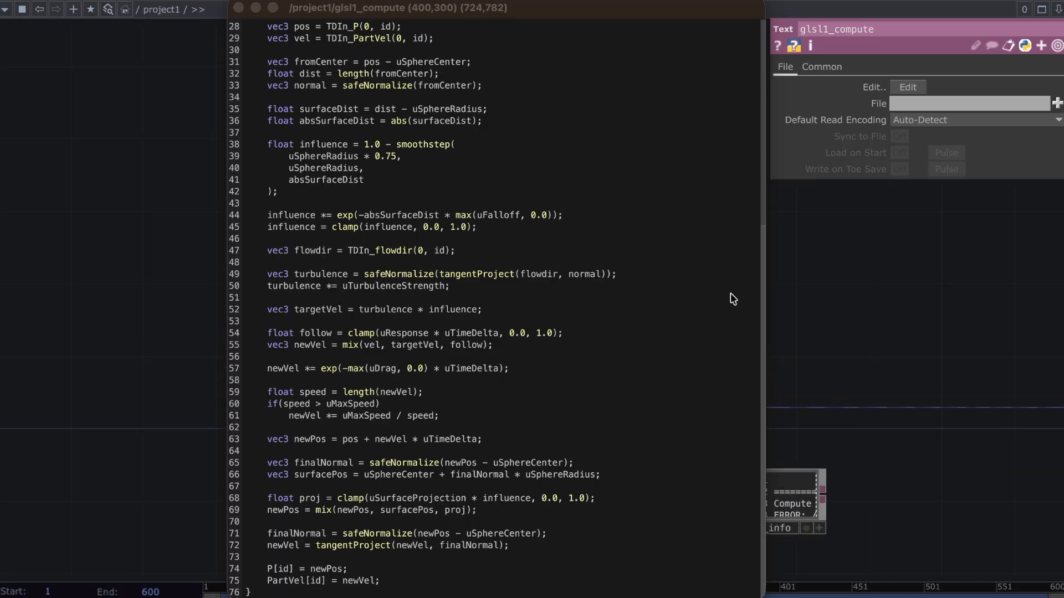
pyautogui.moveTo(765, 266); pyautogui.dragTo(615, 266)
# Set glsl1's Output Attributes to P and PartVel
pyautogui.click(683, 379)
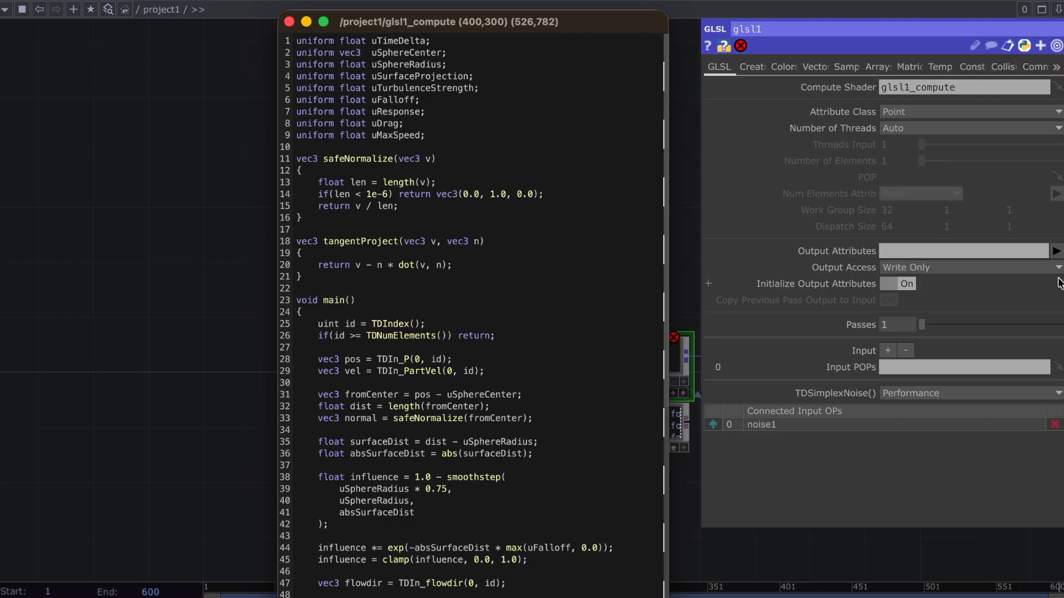
pyautogui.click(1056, 253)
pyautogui.click(1053, 278)
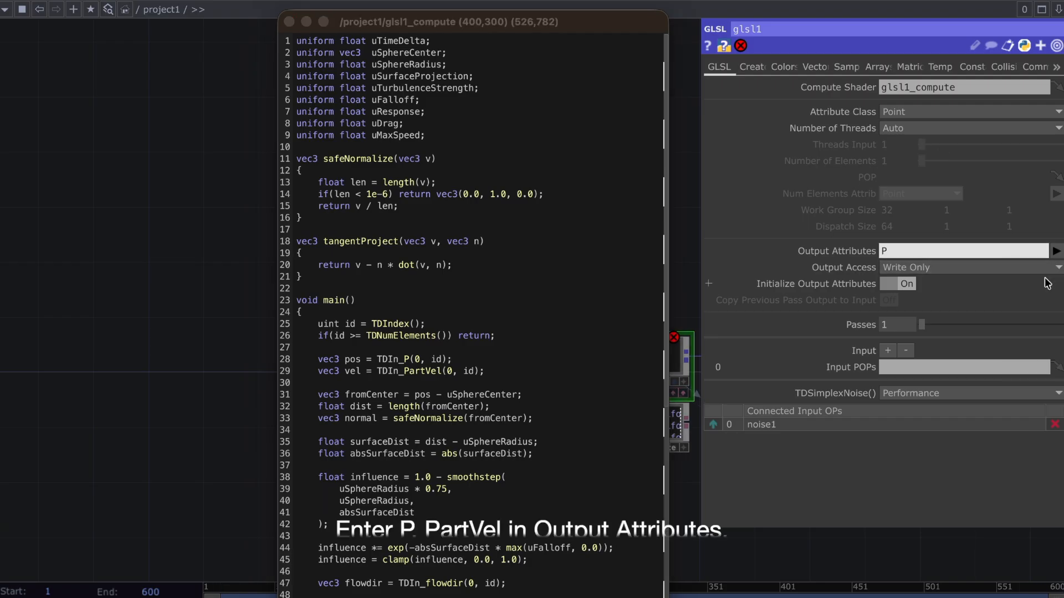
pyautogui.click(1056, 251)
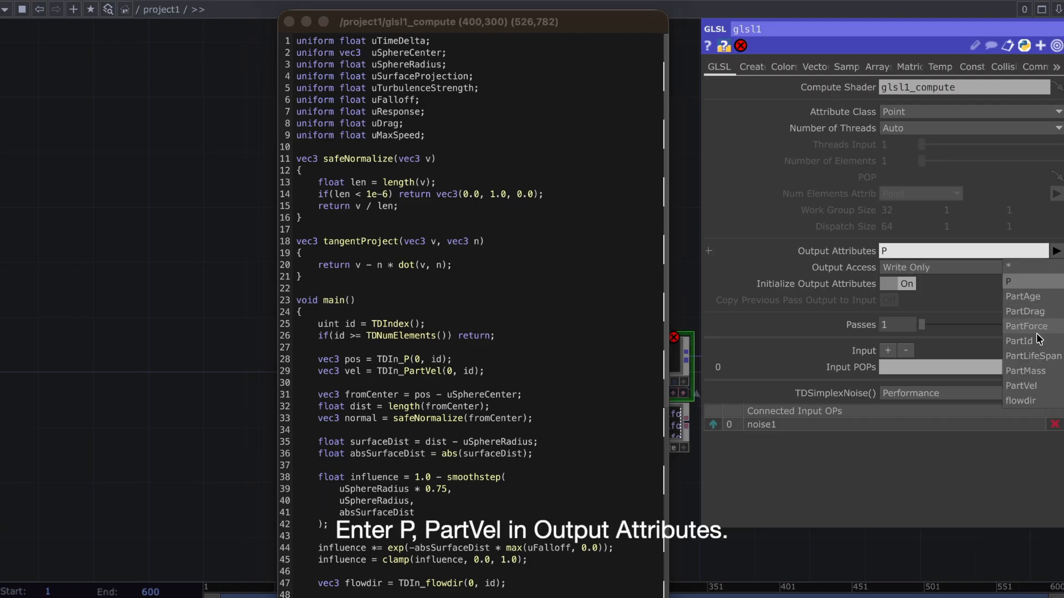
pyautogui.click(1029, 384)
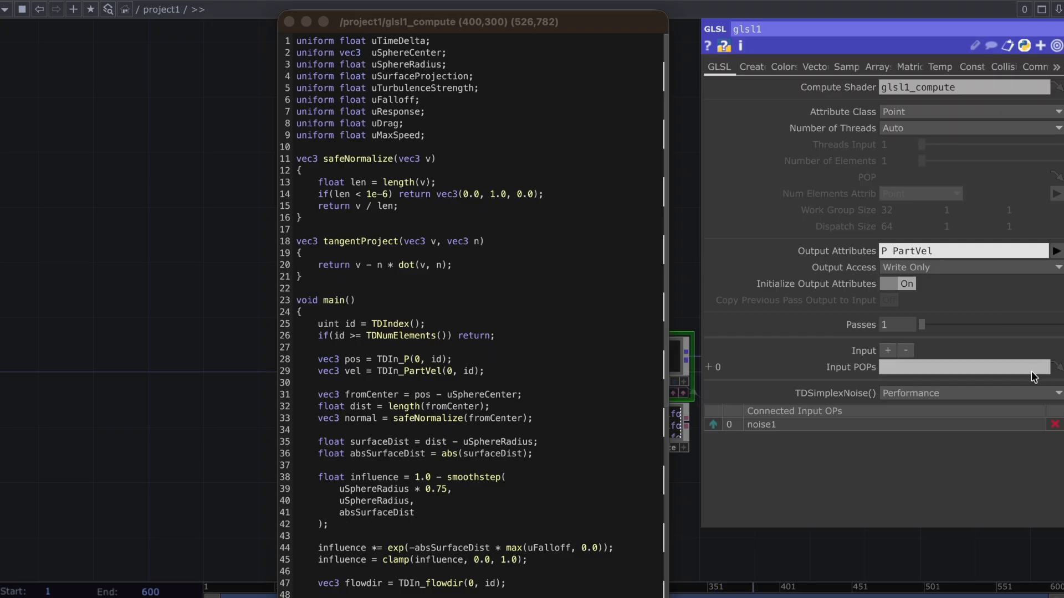
# Expand glsl1's vector uniform list to nine entries, numbered 0 to 8
pyautogui.click(815, 68)
pyautogui.click(885, 88)
pyautogui.click(885, 88)
pyautogui.click(885, 88)
pyautogui.click(885, 87)
pyautogui.click(885, 87)
pyautogui.click(884, 87)
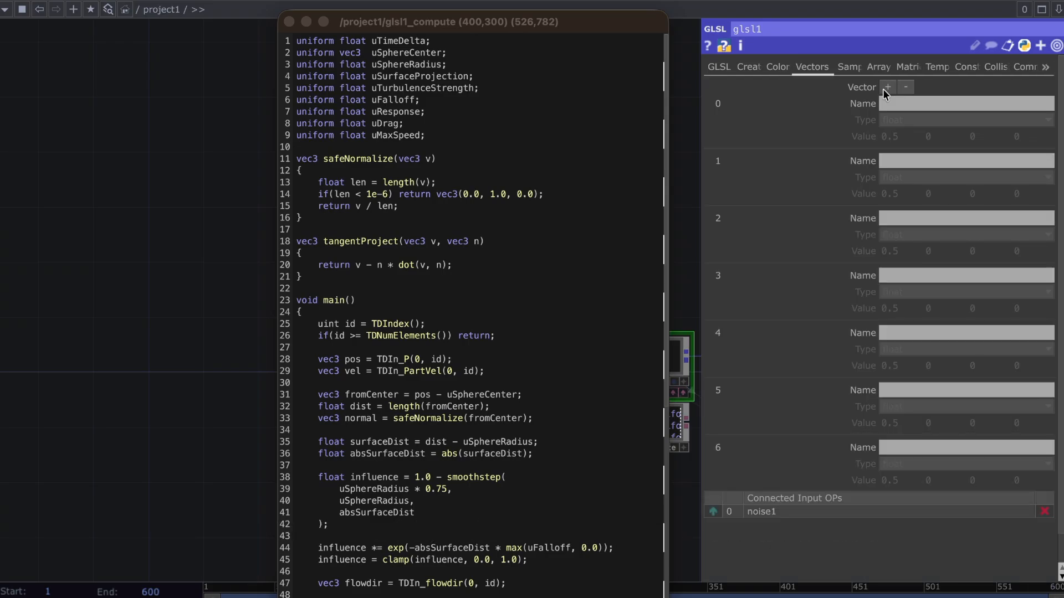
pyautogui.click(886, 88)
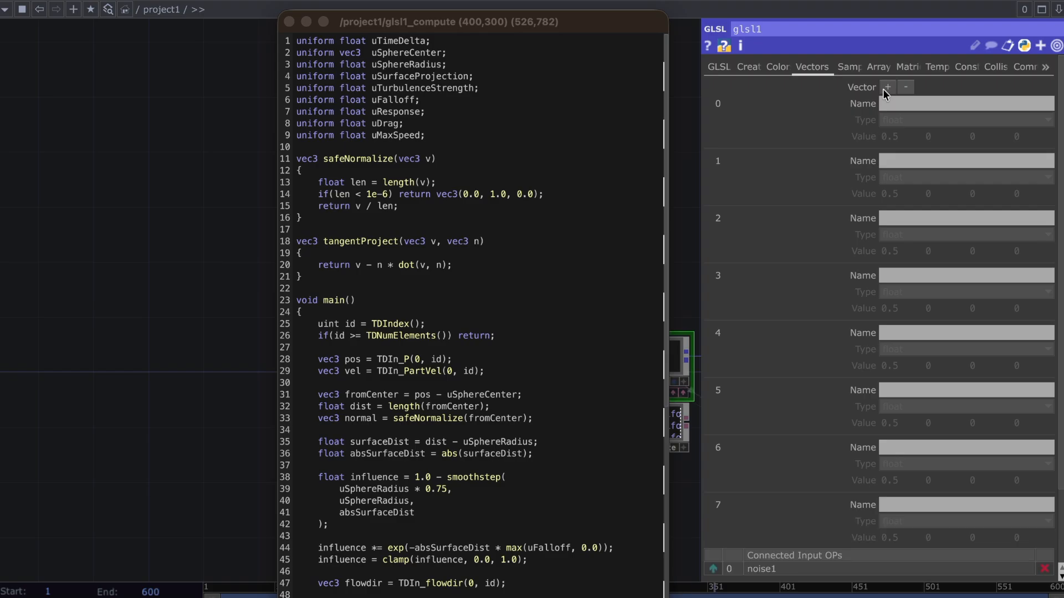
pyautogui.click(883, 88)
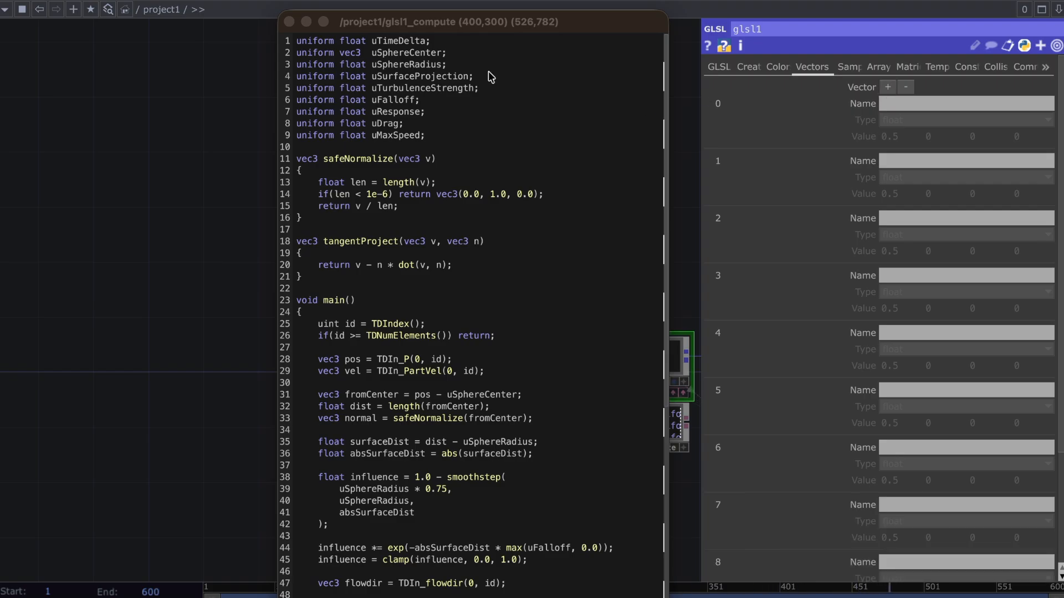
# Name glsl1's vector 0 uTimeDelta and vector 1 uSphereCenter, copying the uniform names from the shader code
pyautogui.moveTo(427, 41); pyautogui.dragTo(371, 41)
pyautogui.press('super+c')
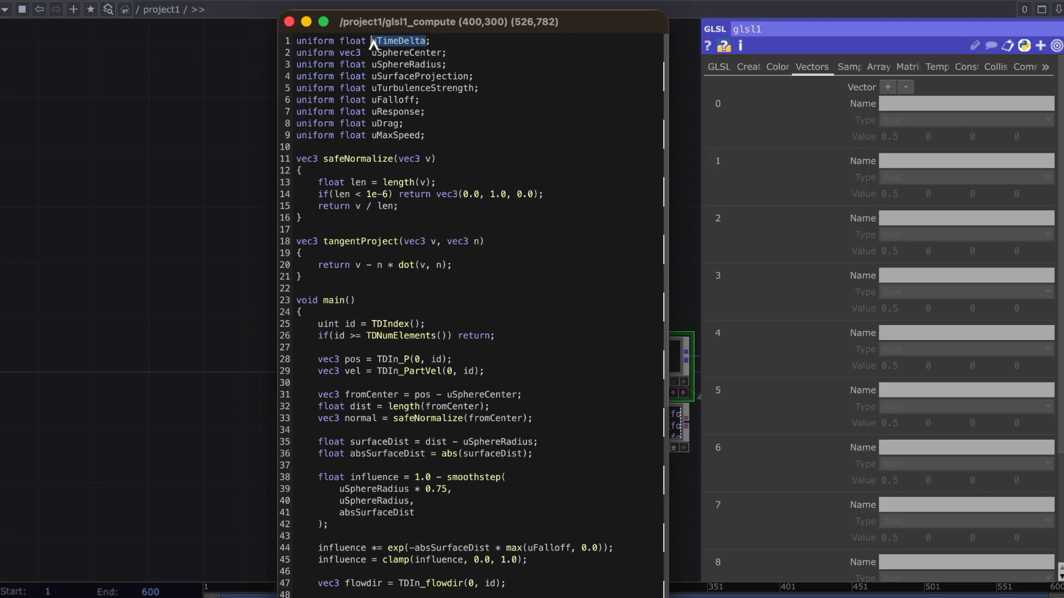
pyautogui.click(985, 105)
pyautogui.press('super+v')
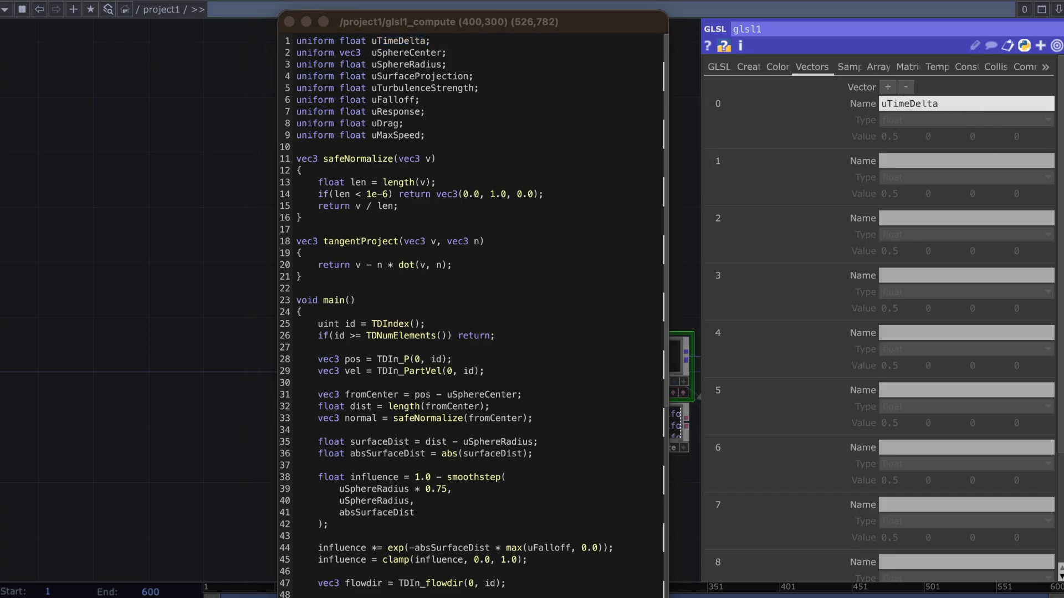
pyautogui.moveTo(443, 55); pyautogui.dragTo(370, 53)
pyautogui.press('super+c')
pyautogui.click(908, 161)
pyautogui.press('super+v')
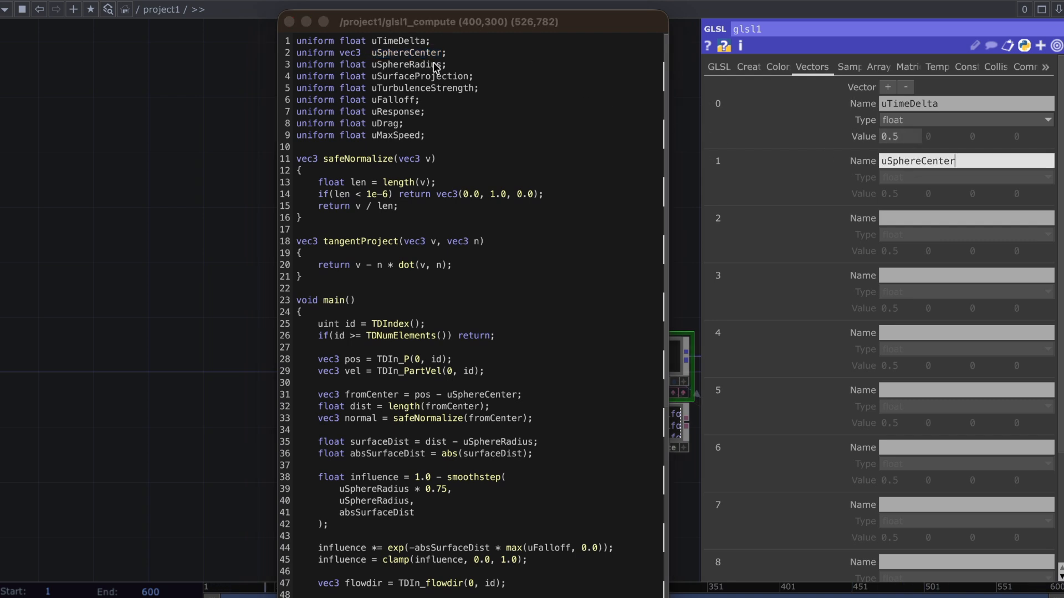
# Name vector 2 uSphereRadius and vector 3 uSurfaceProjection, copying the names from the shader code
pyautogui.moveTo(442, 67); pyautogui.dragTo(379, 68)
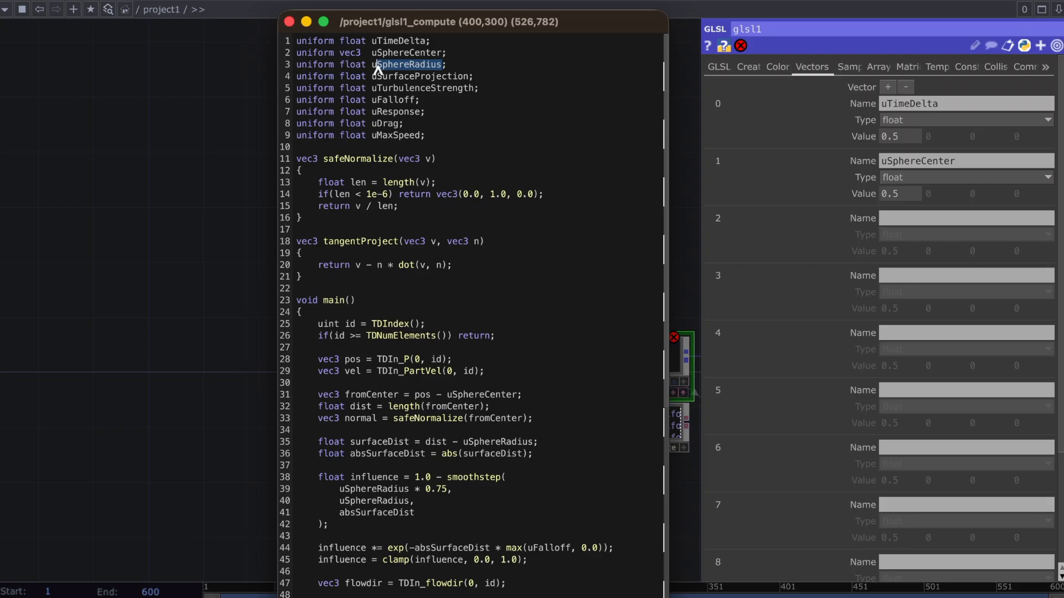
pyautogui.press('super+c')
pyautogui.click(931, 219)
pyautogui.press('super+v')
pyautogui.moveTo(470, 77); pyautogui.dragTo(377, 79)
pyautogui.press('super+c')
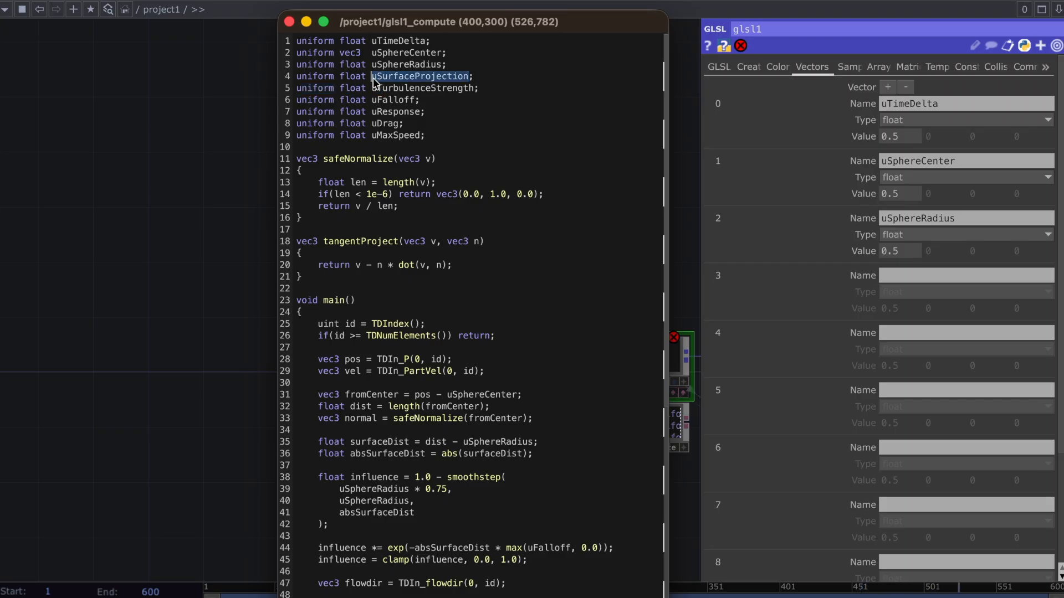
pyautogui.click(940, 275)
pyautogui.press('super+v')
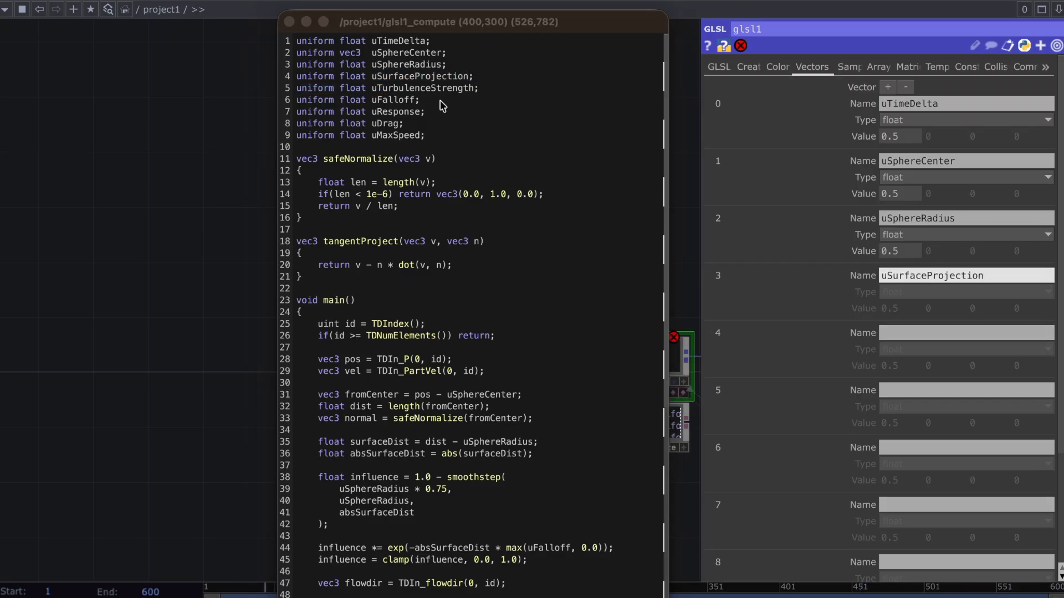
# Name vector 4 uTurbulenceStrength and vector 5 uFalloff, copying the names from the shader code
pyautogui.moveTo(472, 91); pyautogui.dragTo(376, 89)
pyautogui.press('super+c')
pyautogui.click(939, 332)
pyautogui.press('super+v')
pyautogui.moveTo(416, 100); pyautogui.dragTo(372, 101)
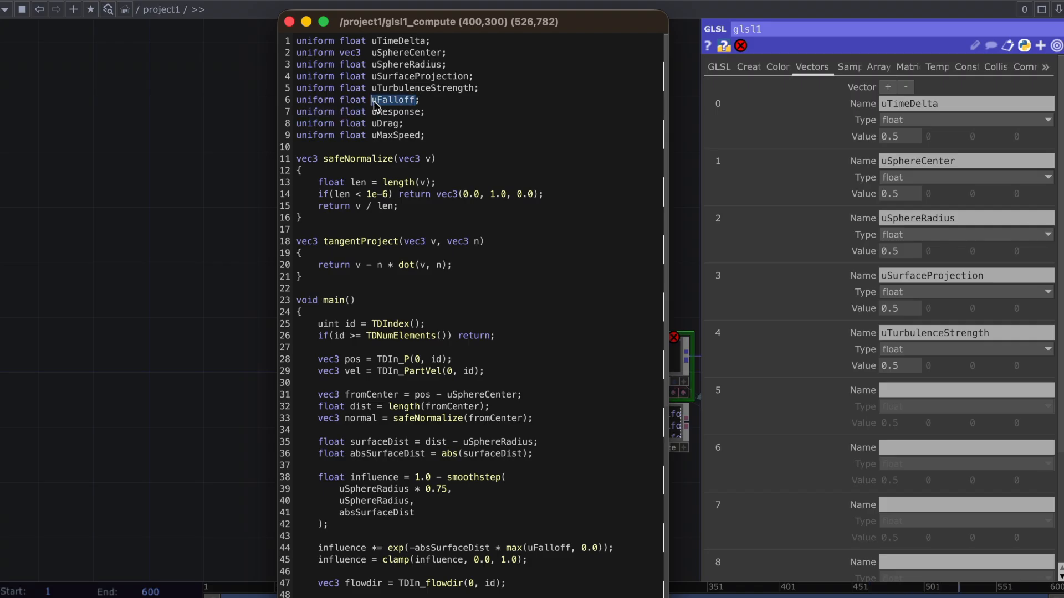
pyautogui.click(894, 390)
pyautogui.press('super+v')
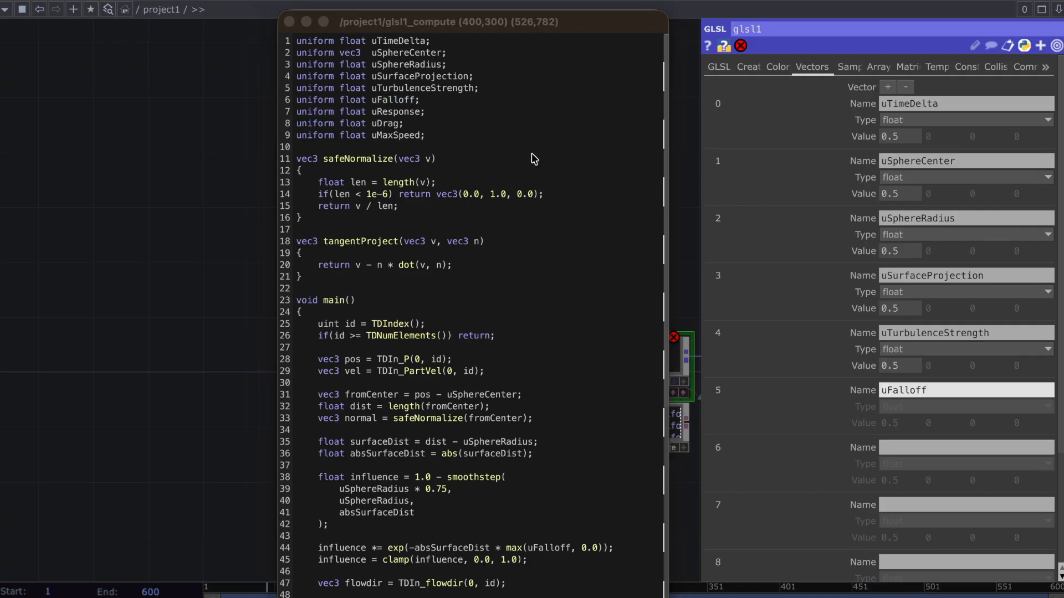
# Name vector 6 uResponse and vector 7 uDrag, copying the names from the shader code
pyautogui.moveTo(420, 113); pyautogui.dragTo(383, 113)
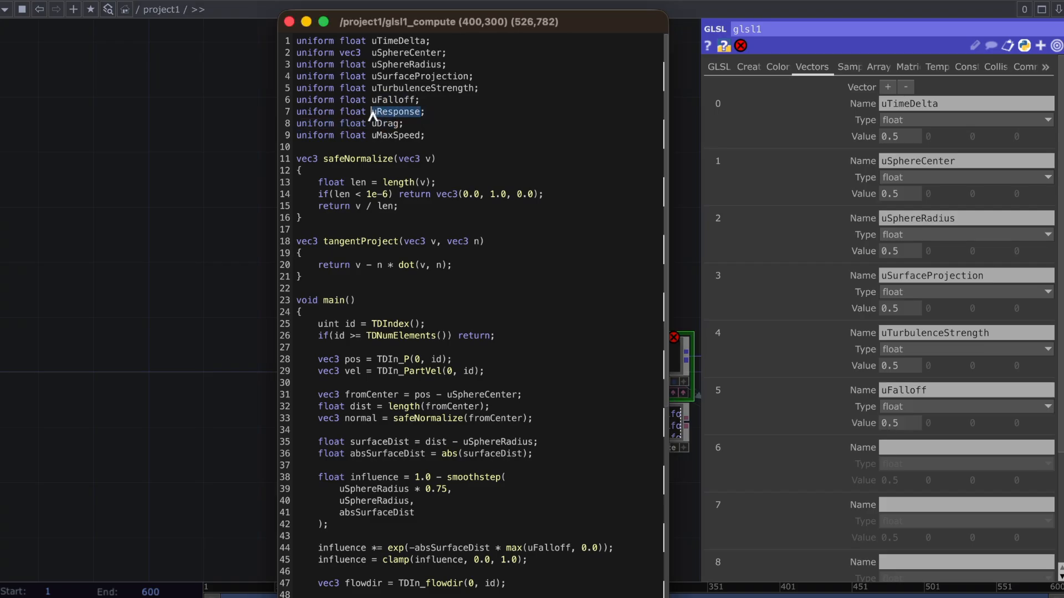
pyautogui.press('super+v')
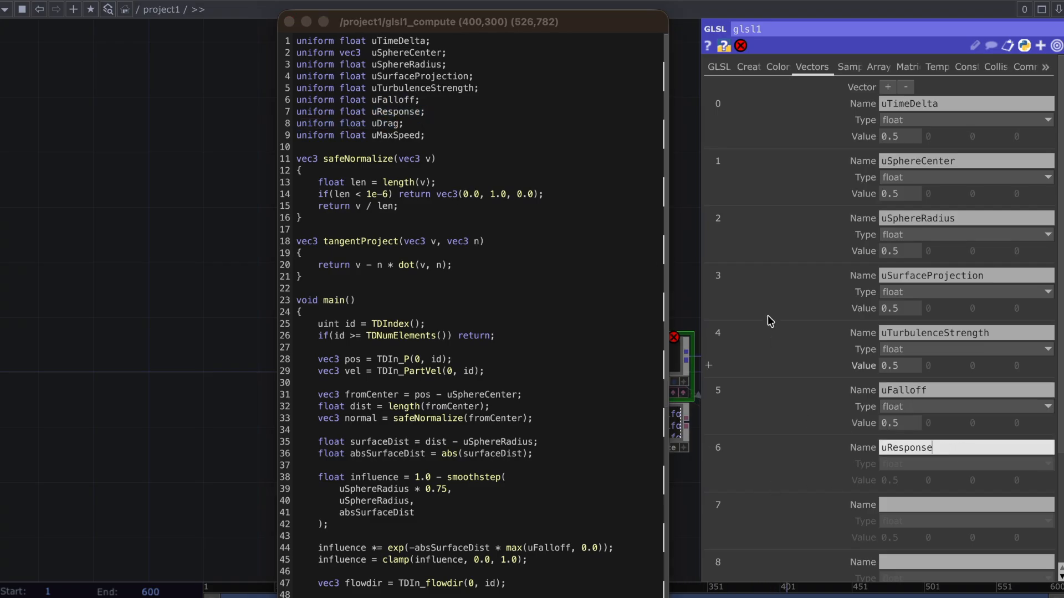
pyautogui.click(400, 123)
pyautogui.moveTo(400, 124); pyautogui.dragTo(373, 128)
pyautogui.press('super+c')
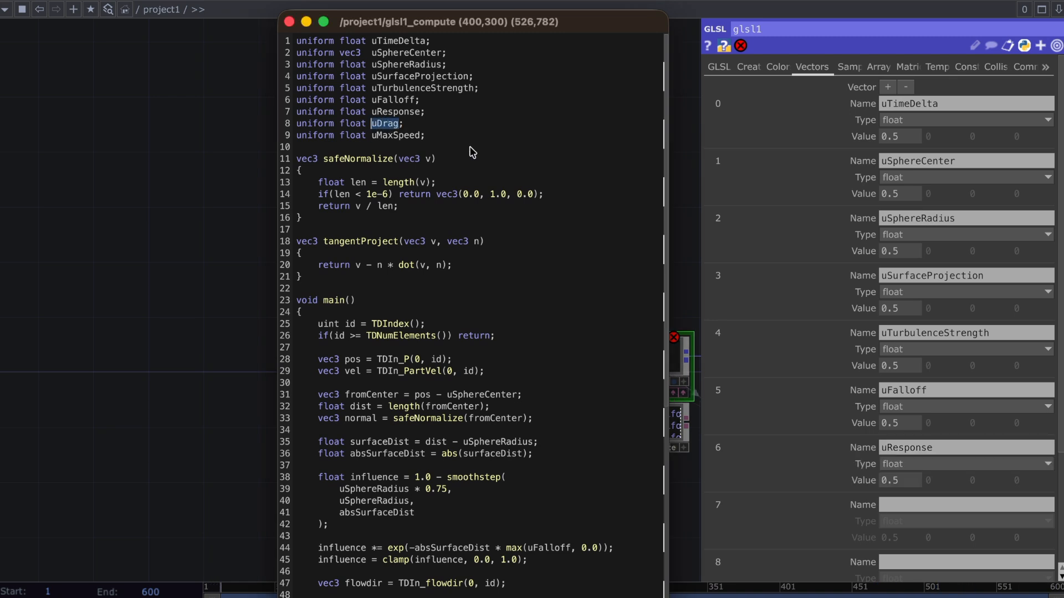
pyautogui.click(894, 506)
pyautogui.press('super+v')
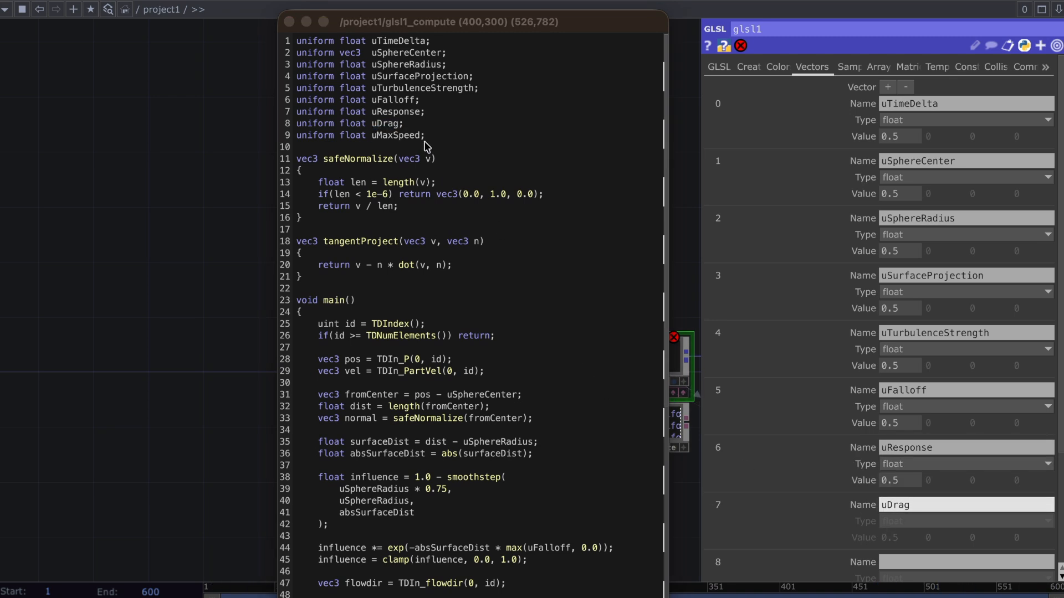
# Name vector 8 uMaxSpeed, copying the name from the shader code
pyautogui.click(421, 135)
pyautogui.moveTo(421, 135); pyautogui.dragTo(373, 137)
pyautogui.press('super+c')
pyautogui.click(970, 562)
pyautogui.press('super+v')
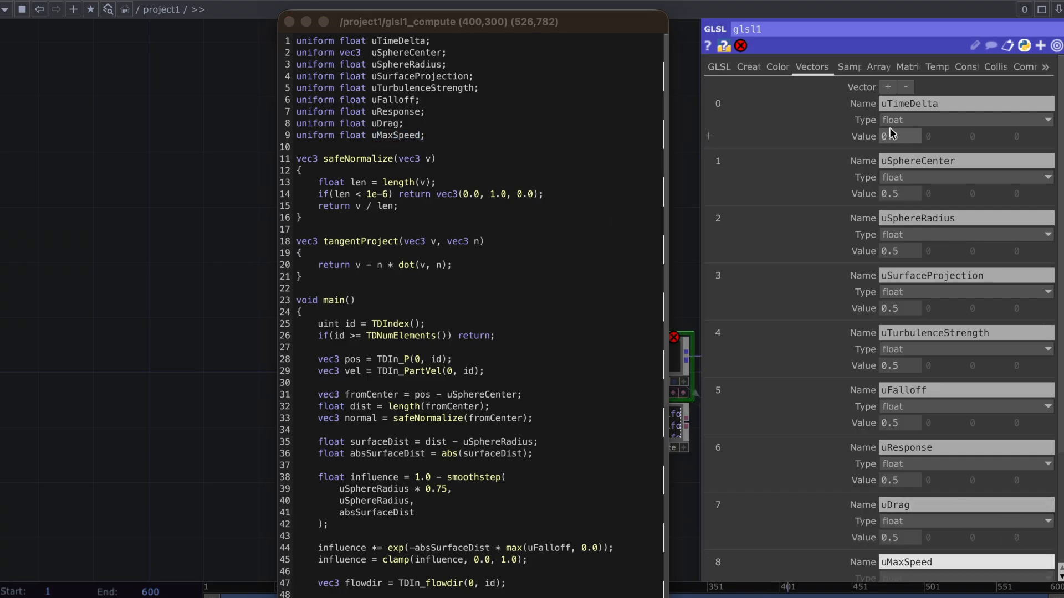
# Set uTimeDelta's value to the expression absTime.stepSeconds and make uSphereCenter a vec3 with value 0, 0, 0
pyautogui.click(893, 135)
pyautogui.write('a')
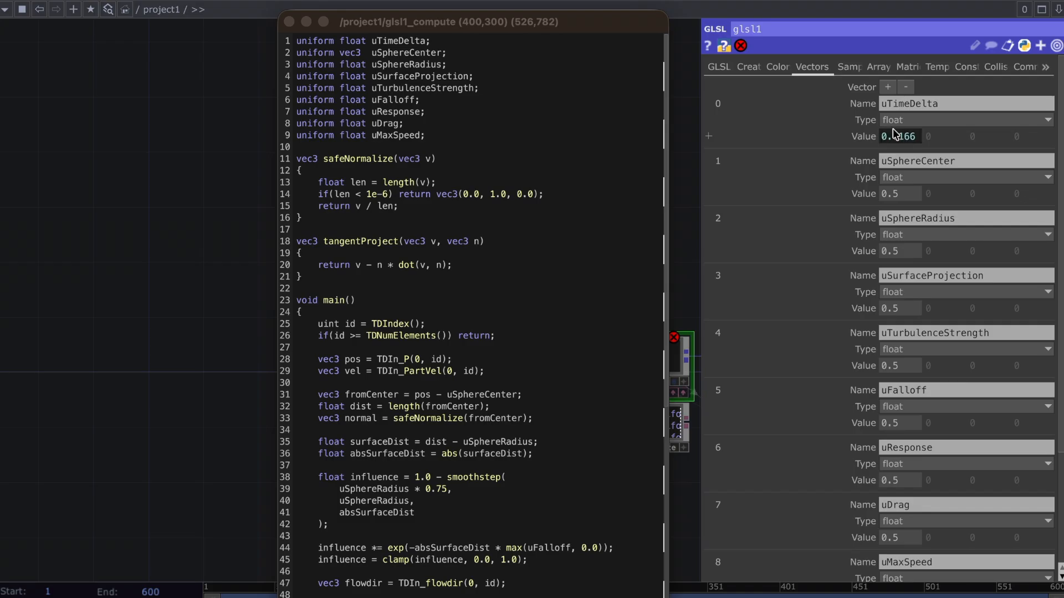
pyautogui.click(845, 137)
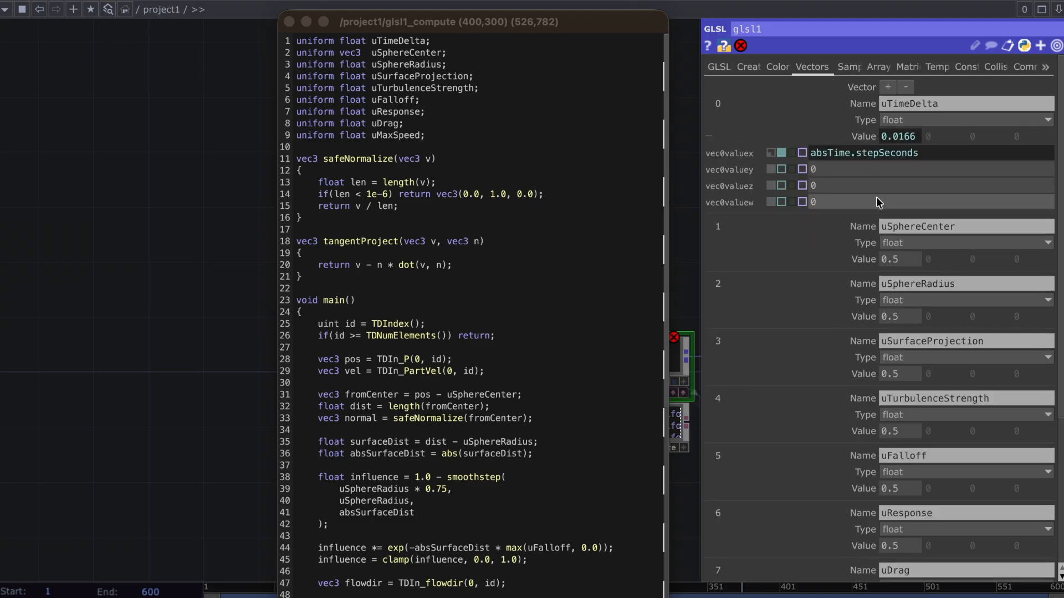
pyautogui.click(912, 244)
pyautogui.click(893, 288)
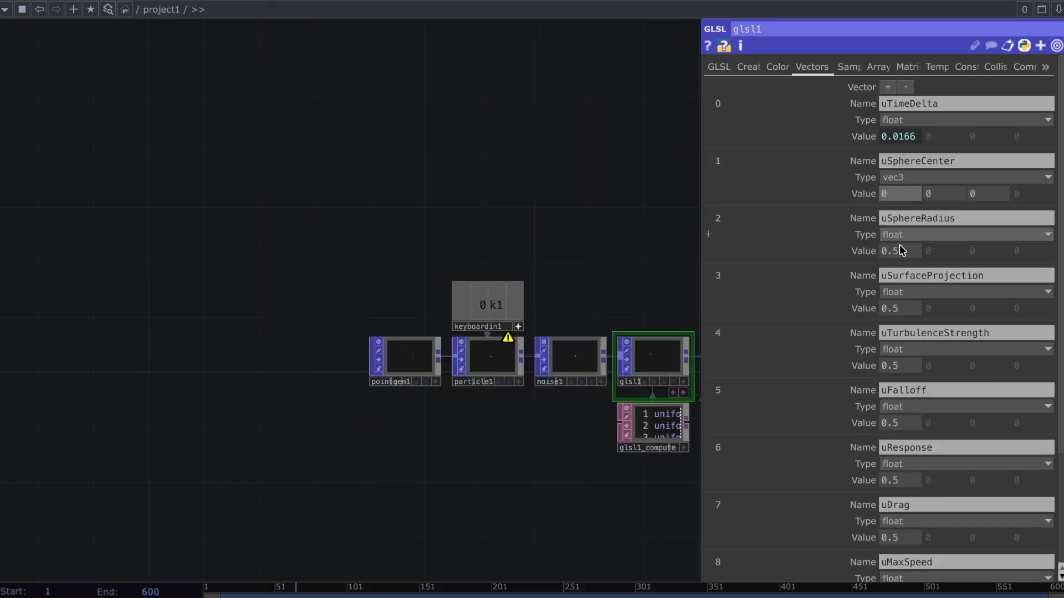
# Set uSphereRadius and uSurfaceProjection to 1, uTurbulenceStrength to 33, uFalloff to 0, uResponse to 3, and uDrag and uMaxSpeed to 0.3
pyautogui.moveTo(904, 254); pyautogui.dragTo(819, 251)
pyautogui.write('1')
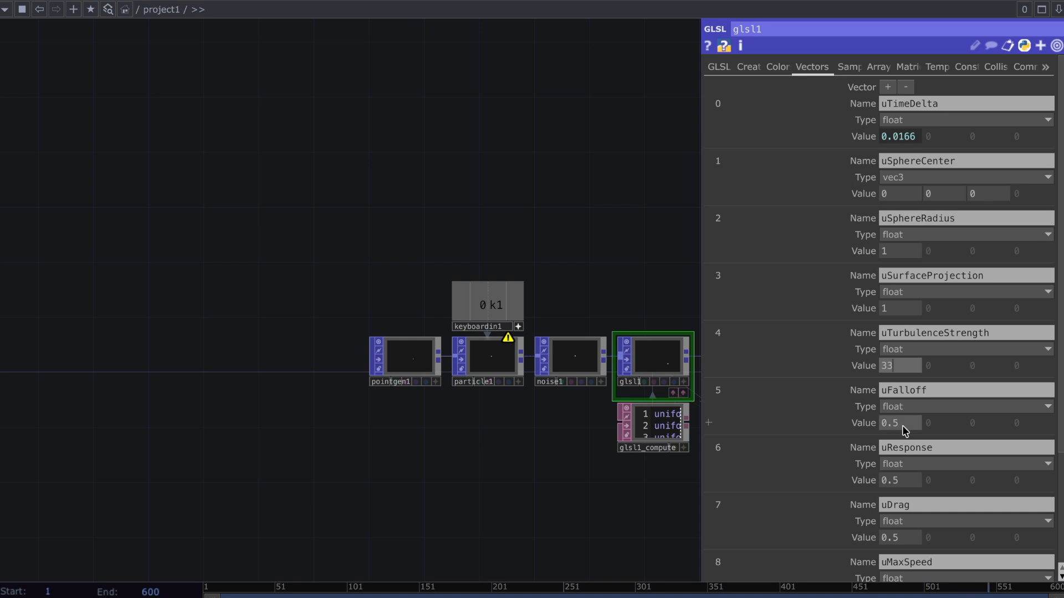
pyautogui.moveTo(902, 427); pyautogui.dragTo(860, 435)
pyautogui.write('0')
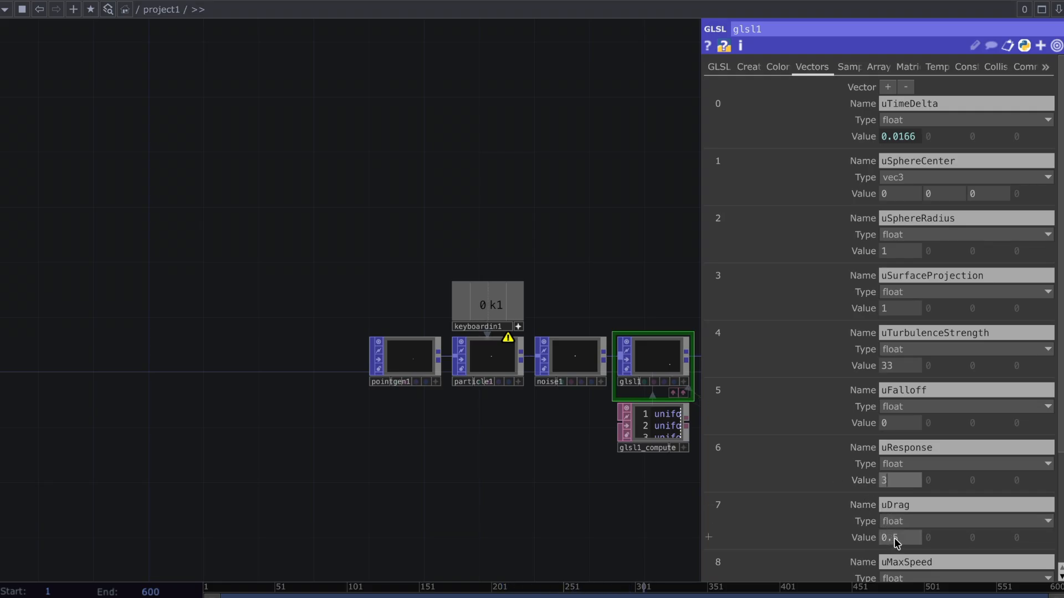
pyautogui.write('3')
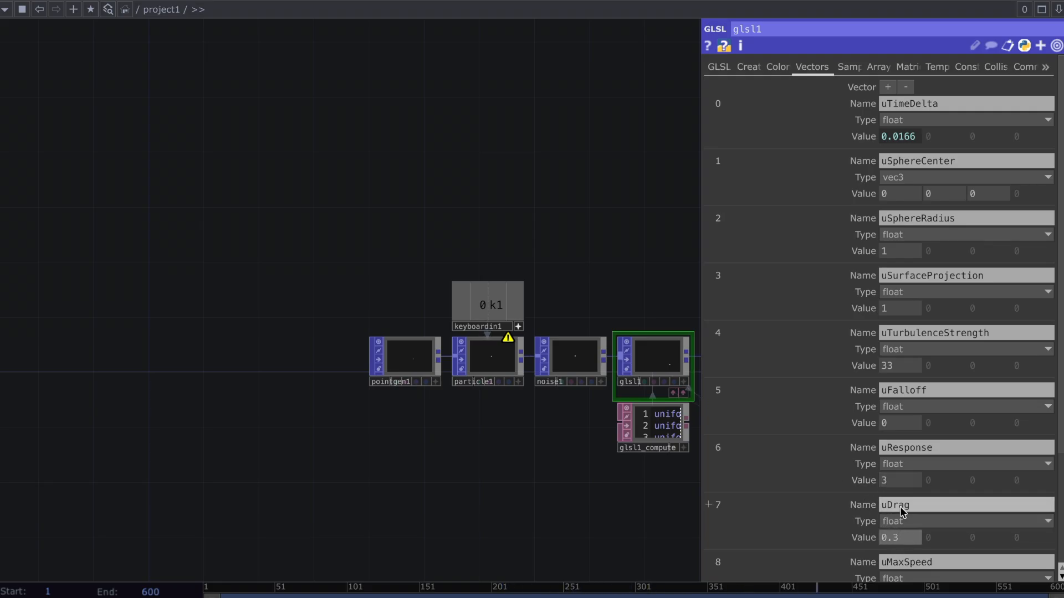
pyautogui.scroll(-3, 901, 508)
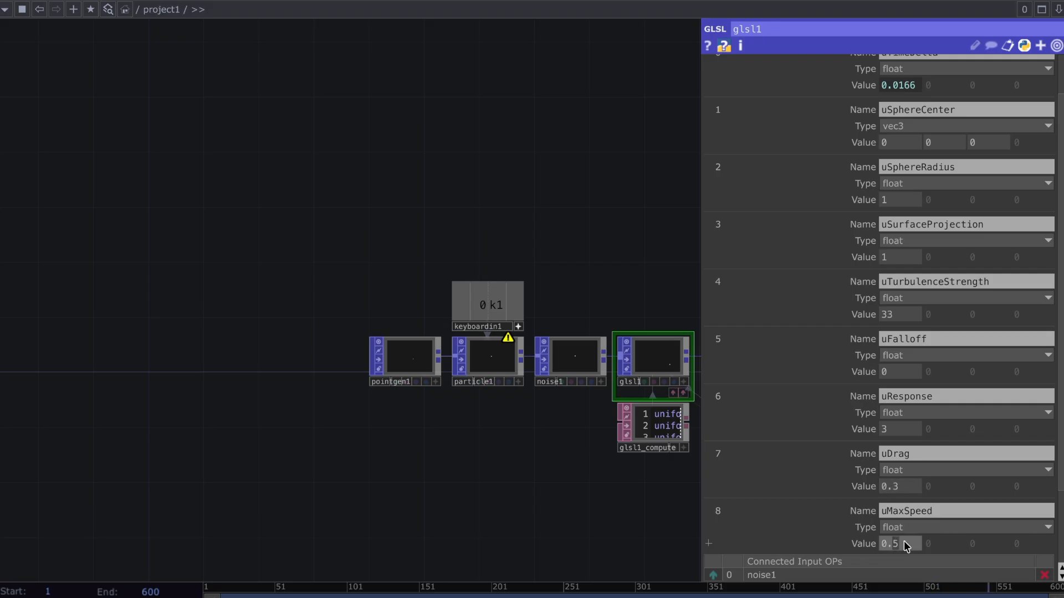
# Add an Out TOP connected to the output of render1
pyautogui.moveTo(556, 513); pyautogui.dragTo(60, 527)
pyautogui.moveTo(592, 424); pyautogui.dragTo(154, 461)
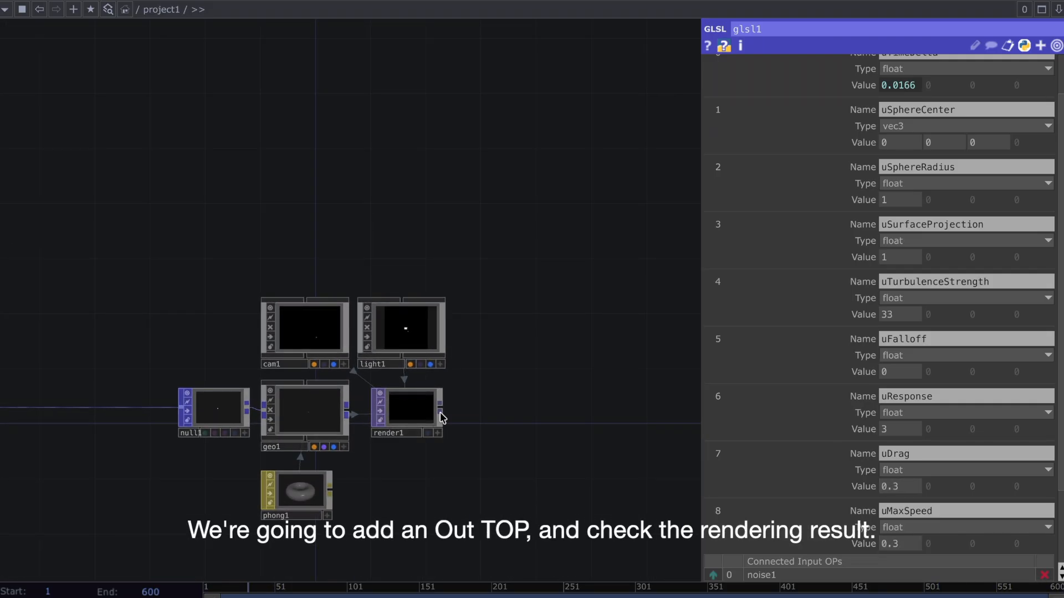
pyautogui.click(510, 413)
pyautogui.write('out')
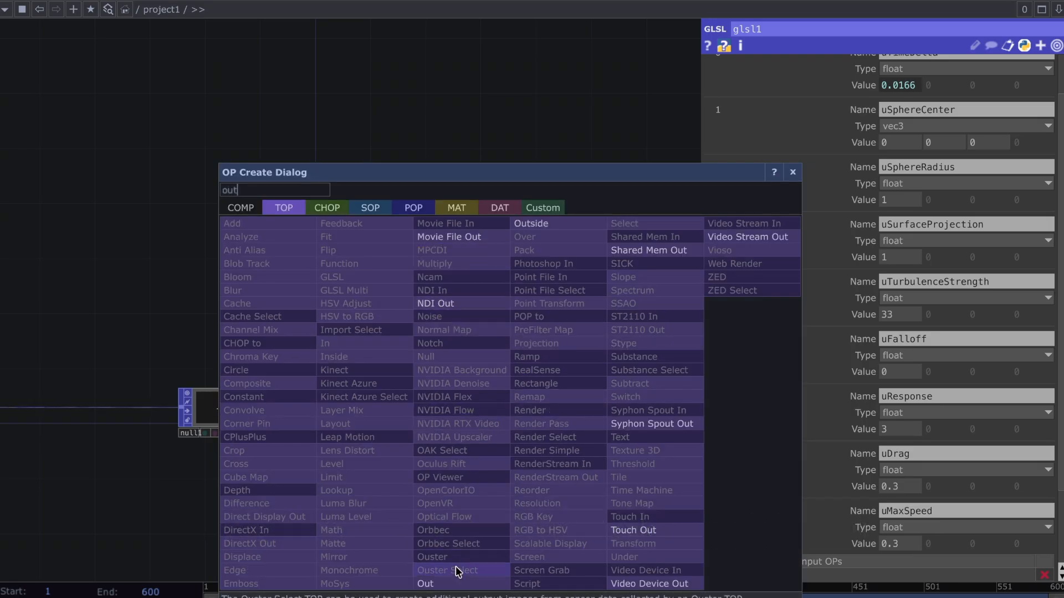
pyautogui.click(454, 583)
pyautogui.click(564, 415)
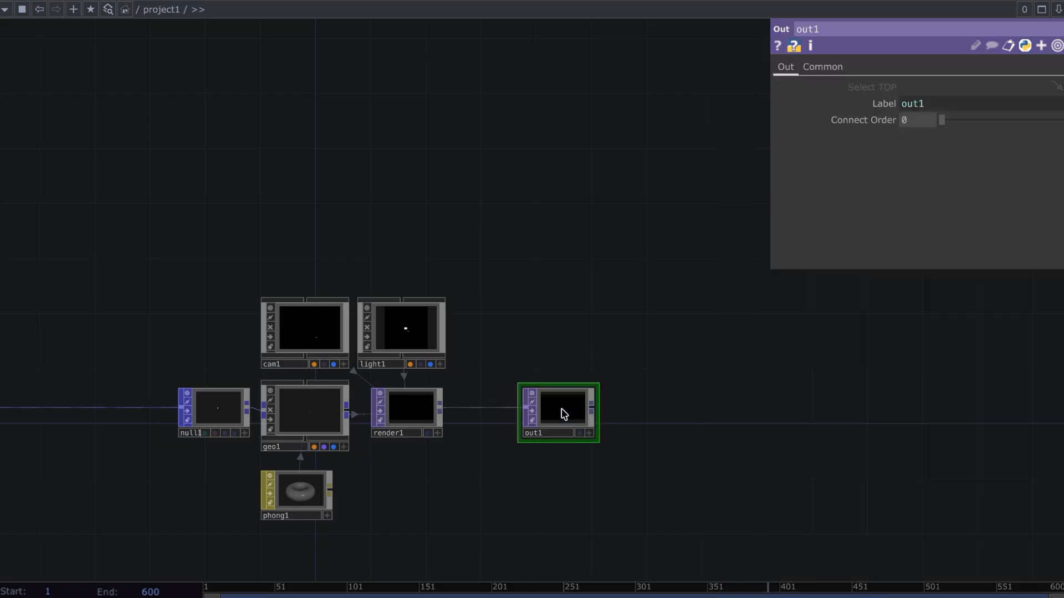
# Open out1 in a floating viewer, shrink it to about 686 by 386 and move it clear of the main node chain
pyautogui.rightClick(560, 416)
pyautogui.click(564, 409)
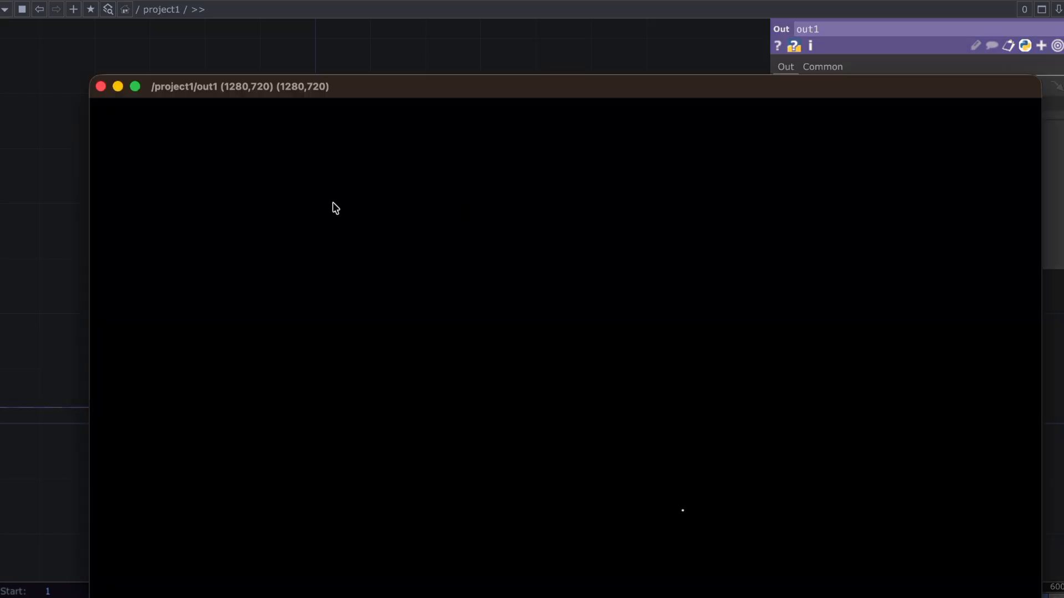
pyautogui.moveTo(89, 77); pyautogui.dragTo(532, 324)
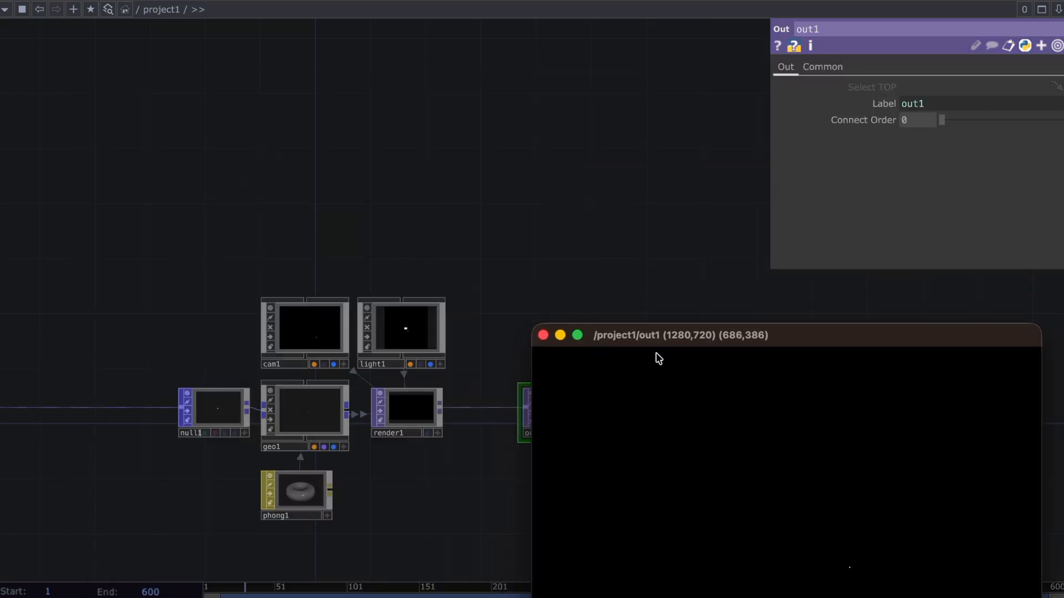
pyautogui.moveTo(696, 339); pyautogui.dragTo(199, 36)
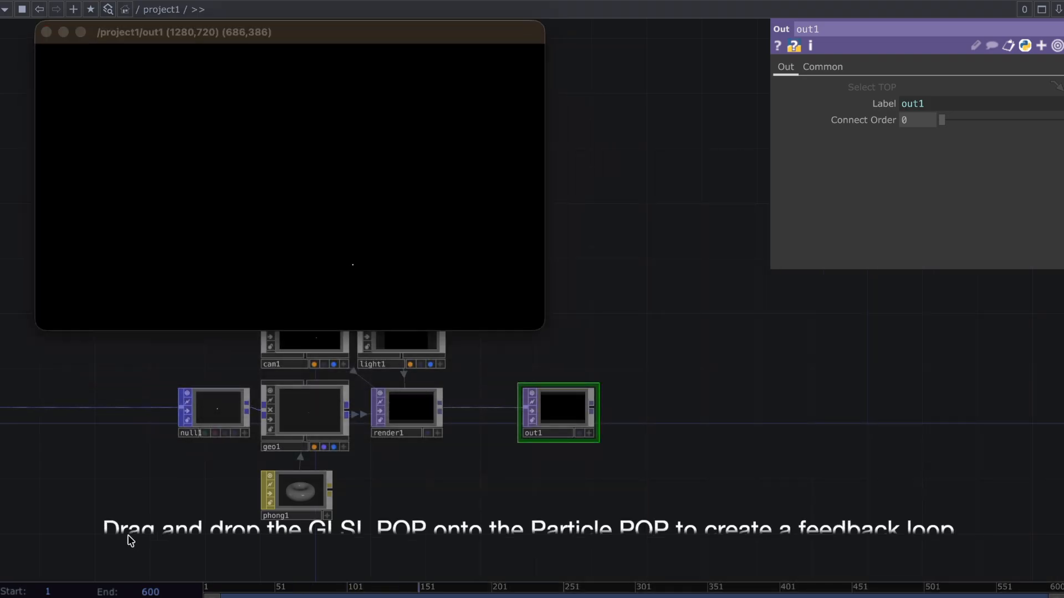
# Make glsl1 the Target Feedback Loop POP of particle1
pyautogui.moveTo(125, 540); pyautogui.dragTo(730, 526)
pyautogui.moveTo(548, 510); pyautogui.dragTo(691, 511)
pyautogui.moveTo(558, 364); pyautogui.dragTo(558, 389)
pyautogui.moveTo(444, 435); pyautogui.dragTo(311, 414)
pyautogui.click(307, 410)
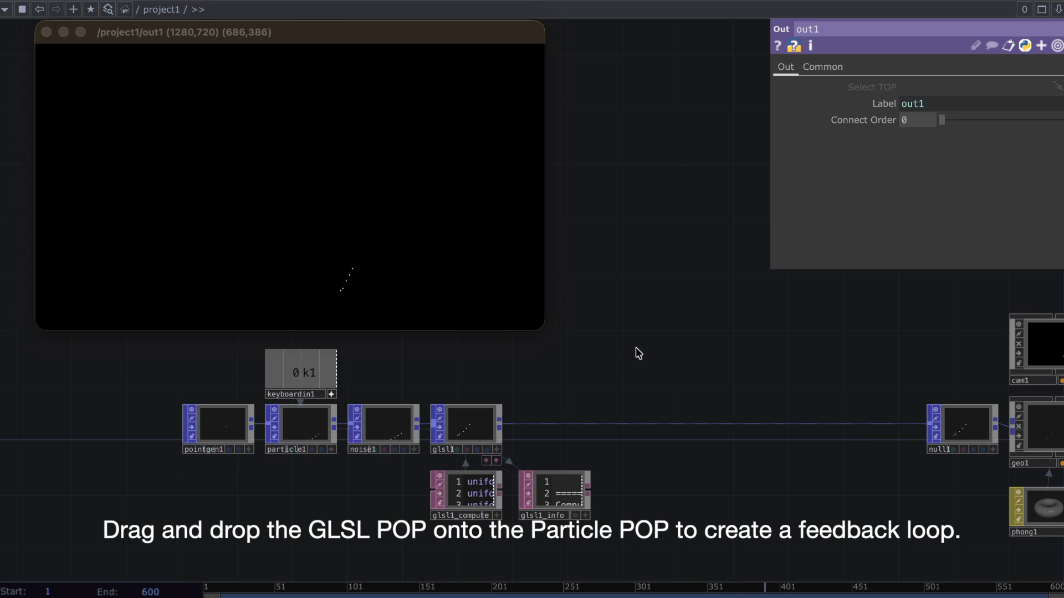
pyautogui.moveTo(598, 364); pyautogui.dragTo(591, 367)
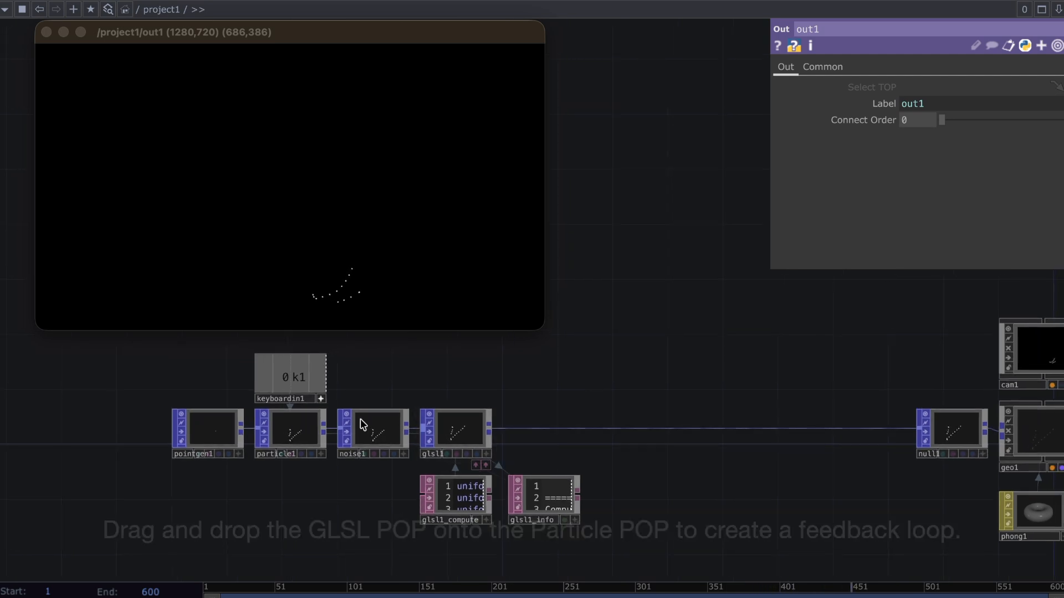
# Set pointgen1's Number of Points to 400000
pyautogui.click(202, 434)
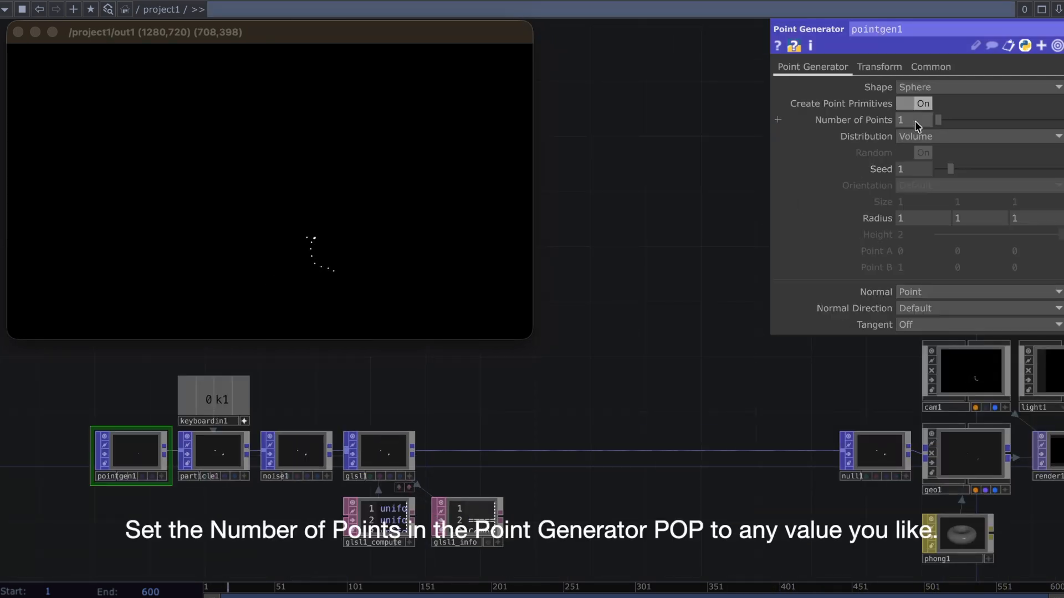
pyautogui.write('00000')
pyautogui.press('Return')
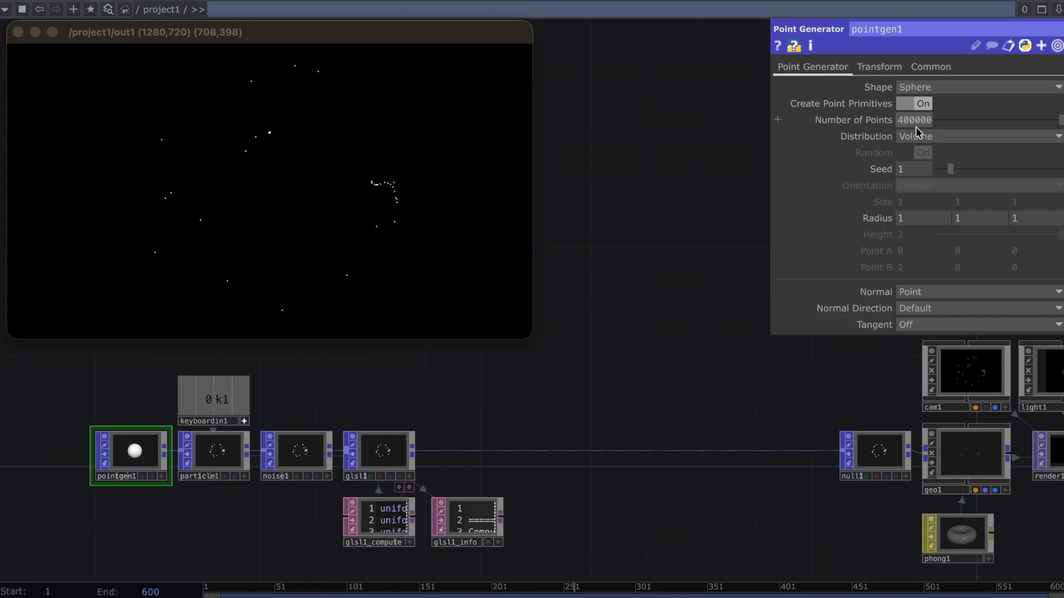
# Reference pointgen1's Number of Points in particle1's Maximum Particles parameter
pyautogui.rightClick(881, 124)
pyautogui.click(790, 49)
pyautogui.click(216, 463)
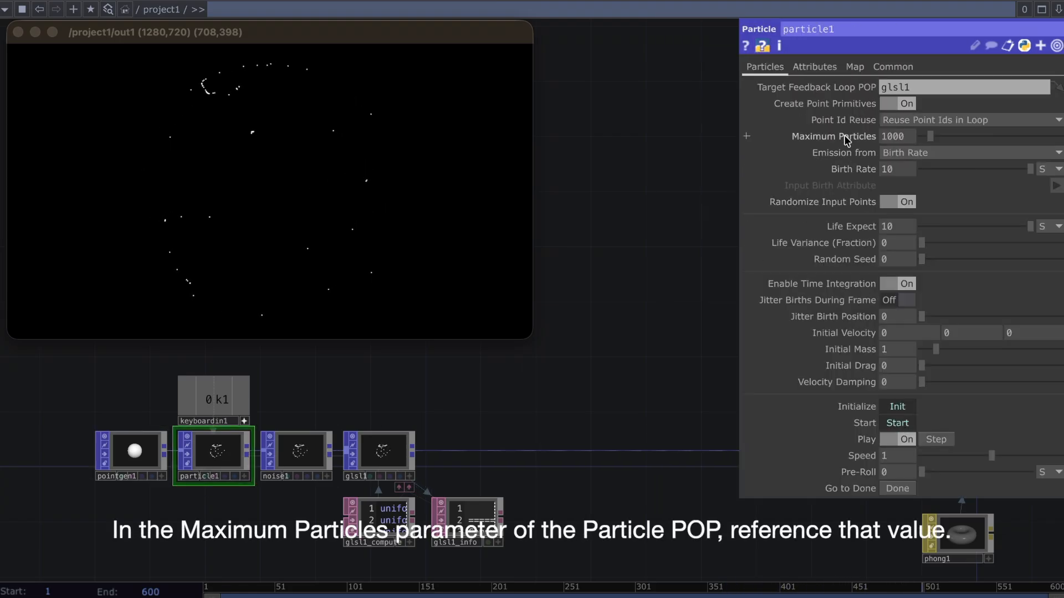
pyautogui.rightClick(846, 141)
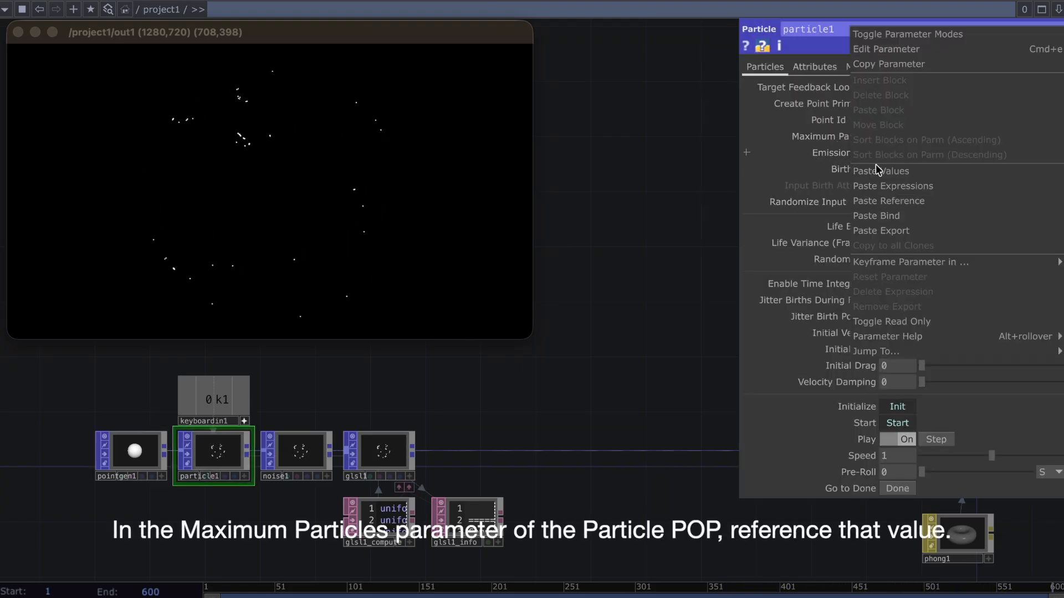
pyautogui.click(888, 200)
# Reference Maximum Particles in particle1's Birth Rate and divide the expression by 2
pyautogui.rightClick(865, 146)
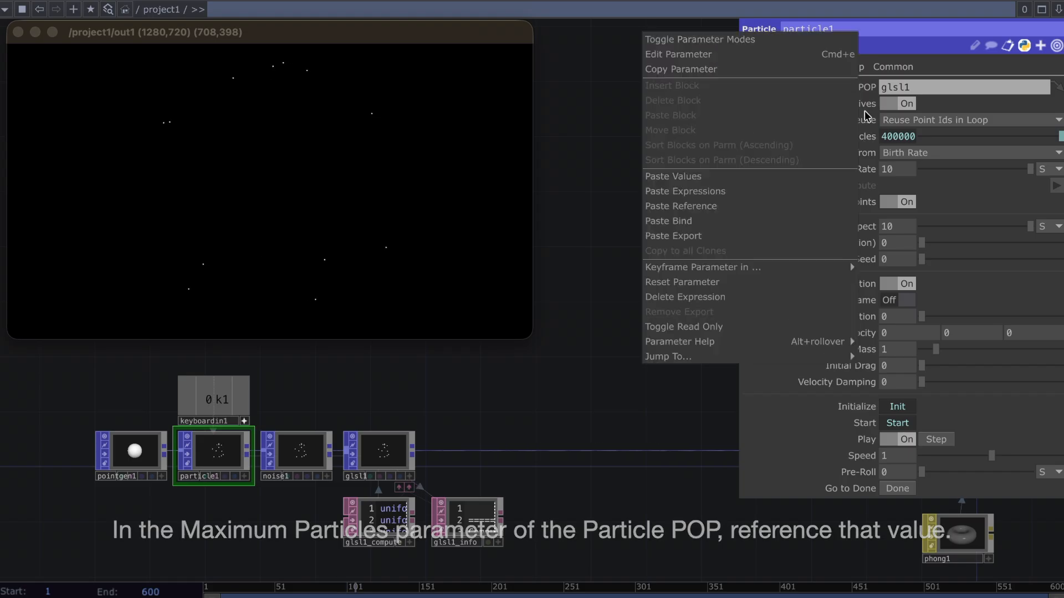
pyautogui.click(826, 69)
pyautogui.rightClick(867, 172)
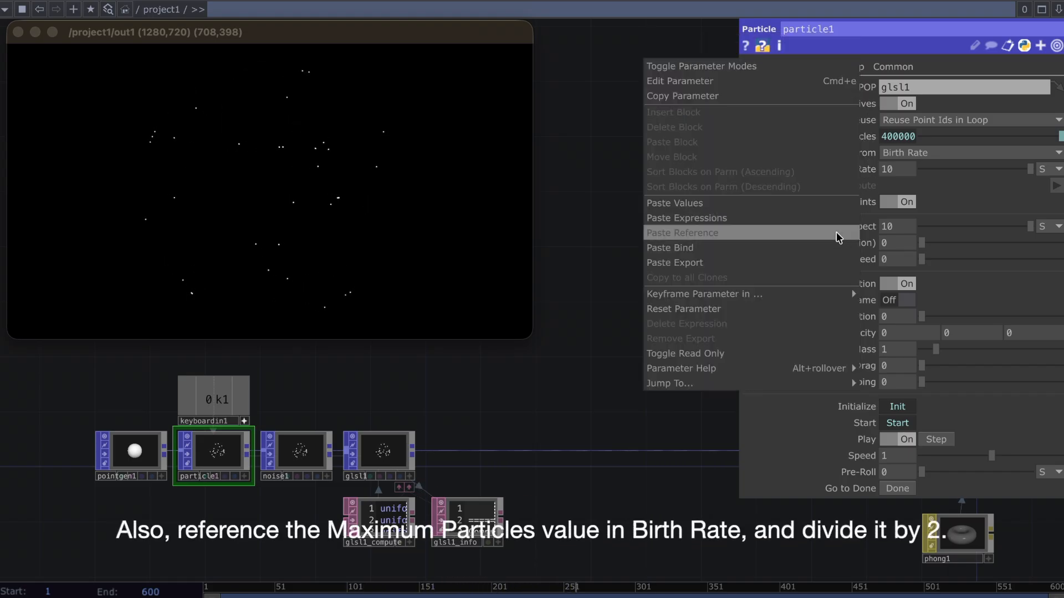
pyautogui.click(836, 233)
pyautogui.click(885, 171)
pyautogui.click(965, 191)
pyautogui.write('/2')
pyautogui.press('Return')
pyautogui.click(859, 173)
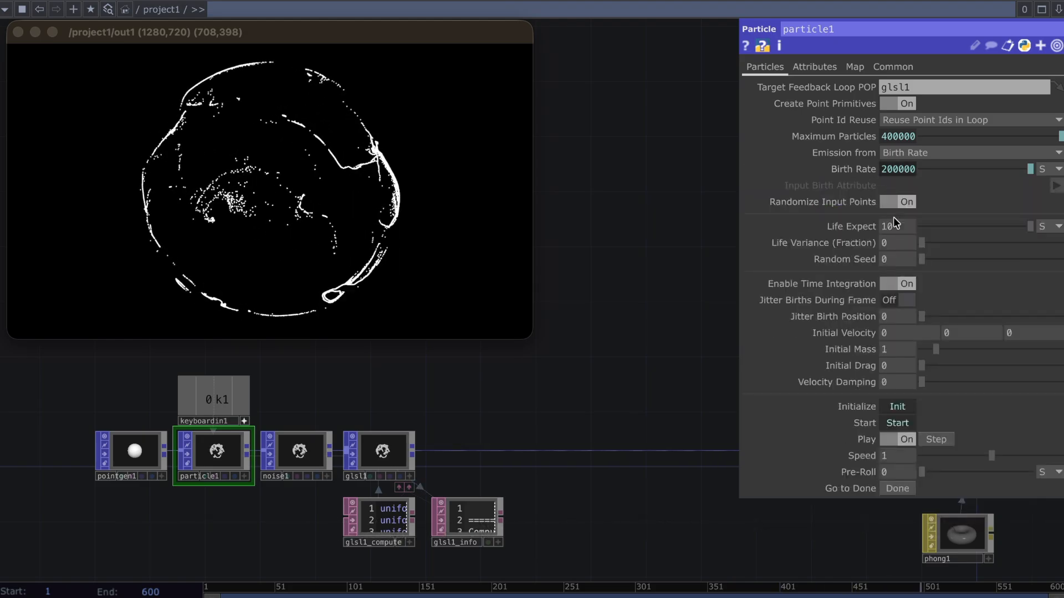
# Set particle1's Life Expect to 1 and its Life Variance (Fraction) to about 0.457
pyautogui.click(897, 228)
pyautogui.write('1')
pyautogui.press('Return')
pyautogui.moveTo(921, 243); pyautogui.dragTo(986, 243)
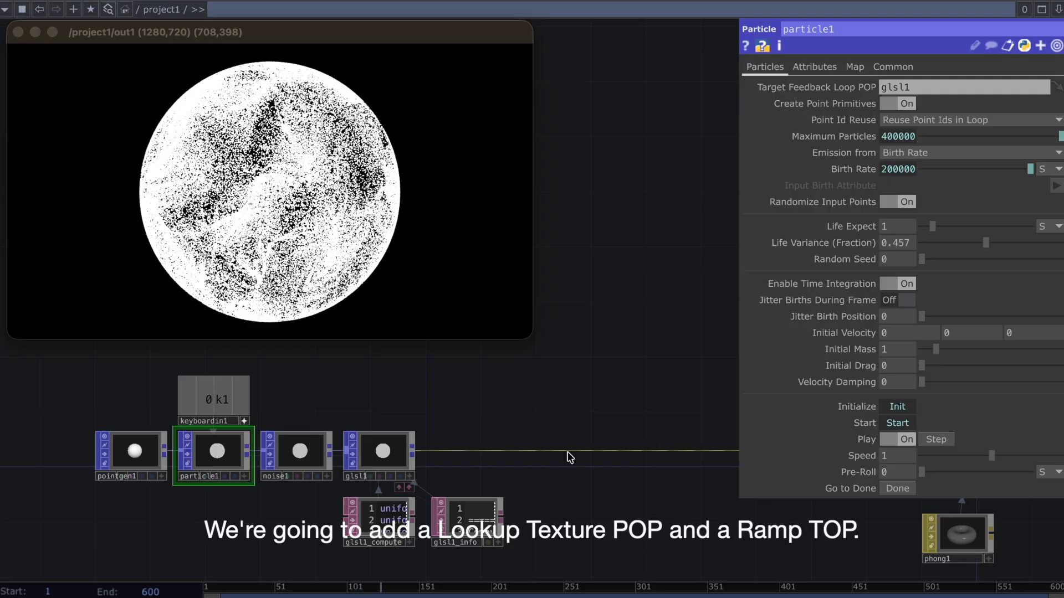
# Insert a Lookup Texture POP on the wire between glsl1 and null1
pyautogui.rightClick(568, 428)
pyautogui.click(606, 440)
pyautogui.write('look')
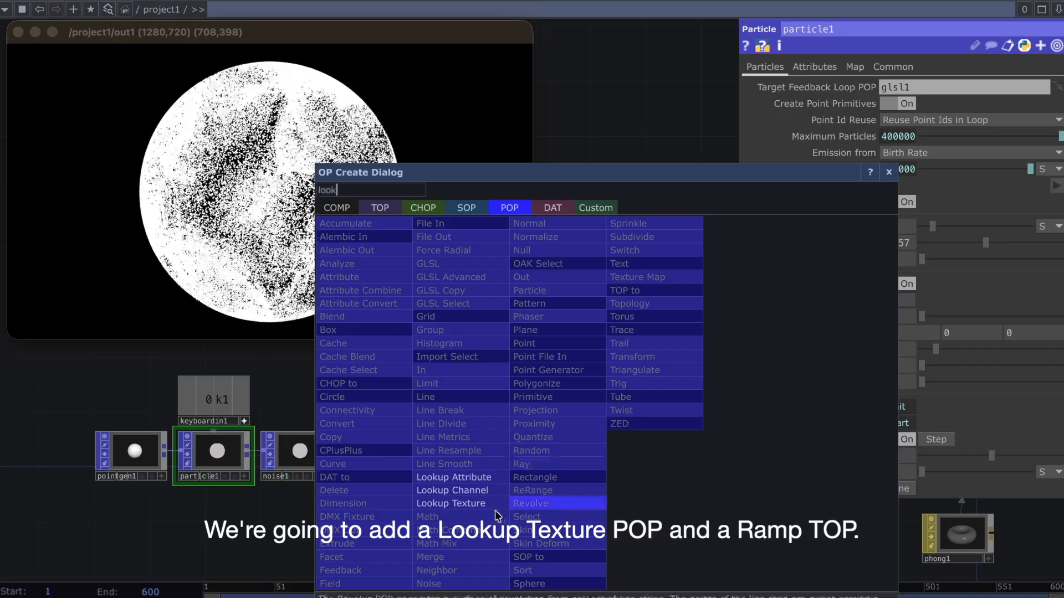
pyautogui.click(460, 504)
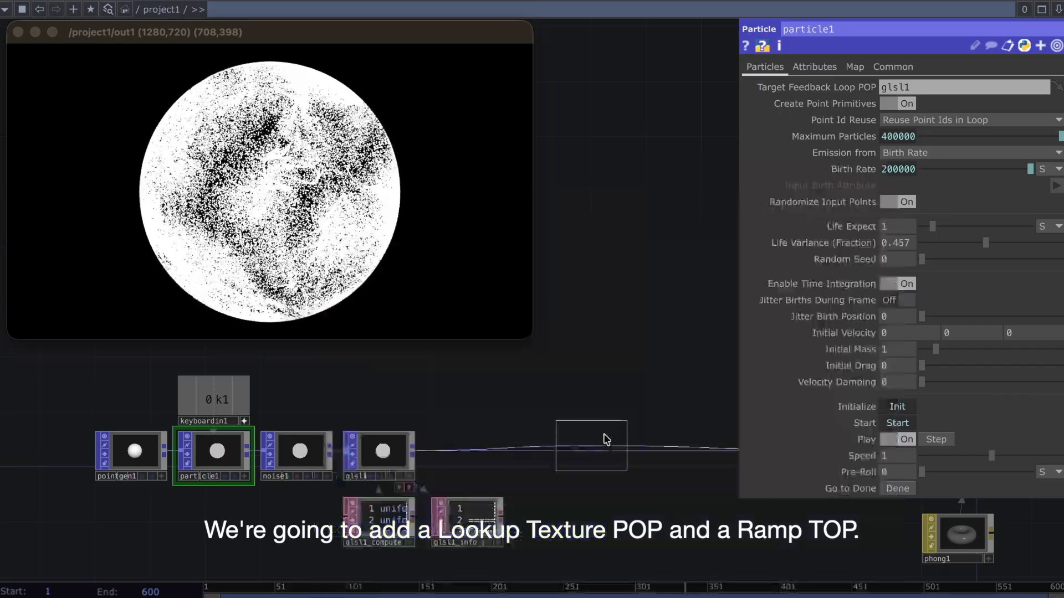
pyautogui.click(576, 488)
# Add a Ramp TOP below lookuptex1 and reduce its output resolution to a thin horizontal strip
pyautogui.press('Tab')
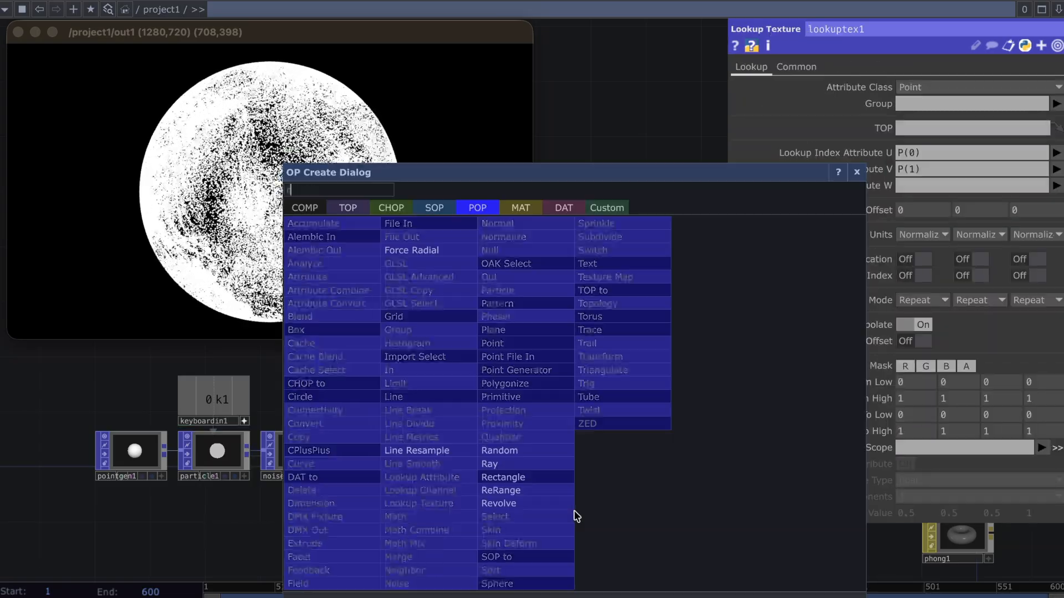
pyautogui.click(348, 209)
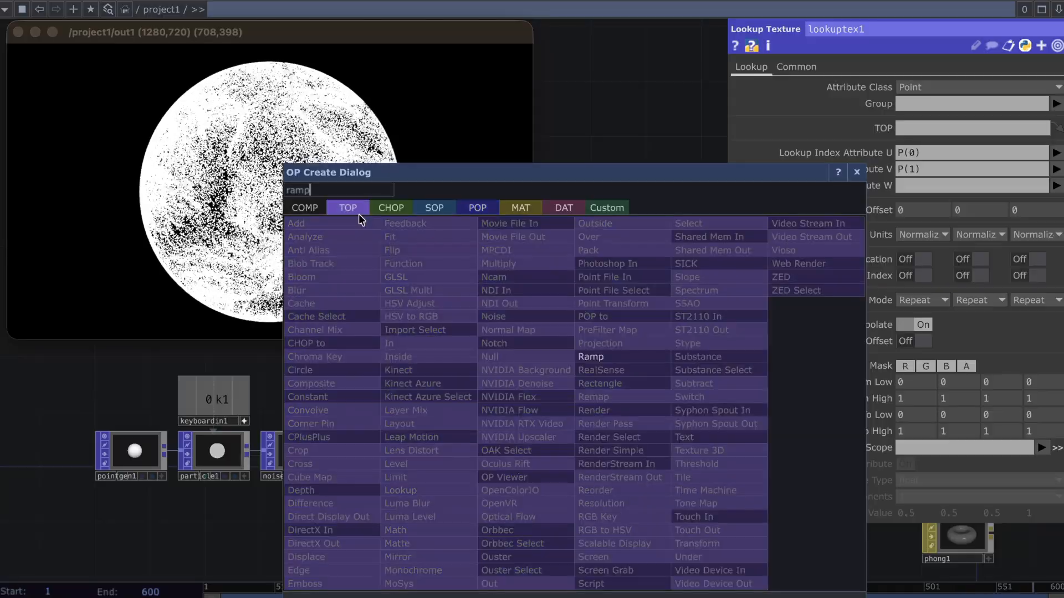
pyautogui.click(591, 357)
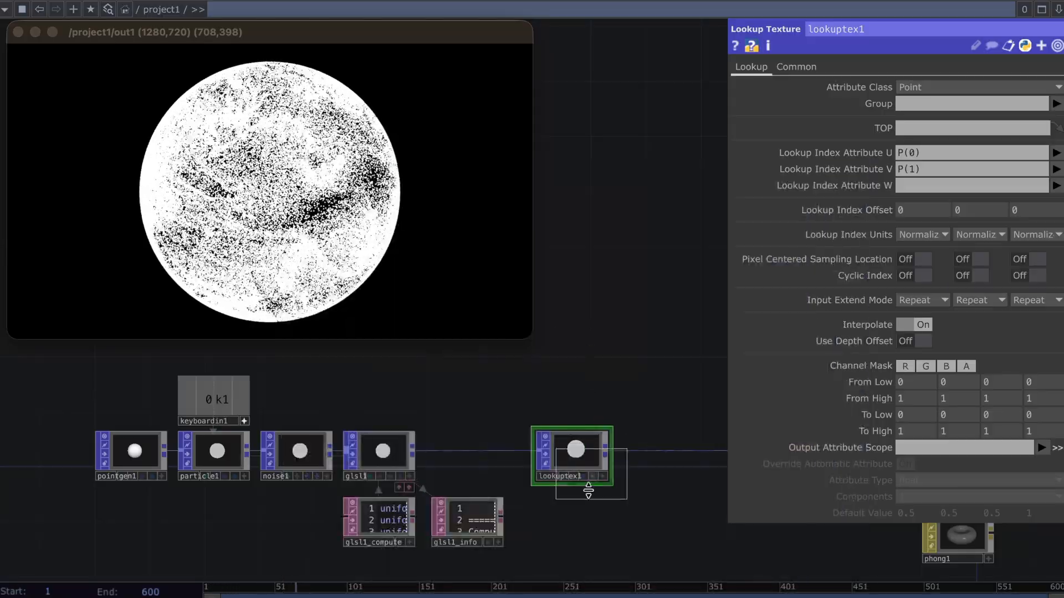
pyautogui.click(576, 523)
pyautogui.click(852, 67)
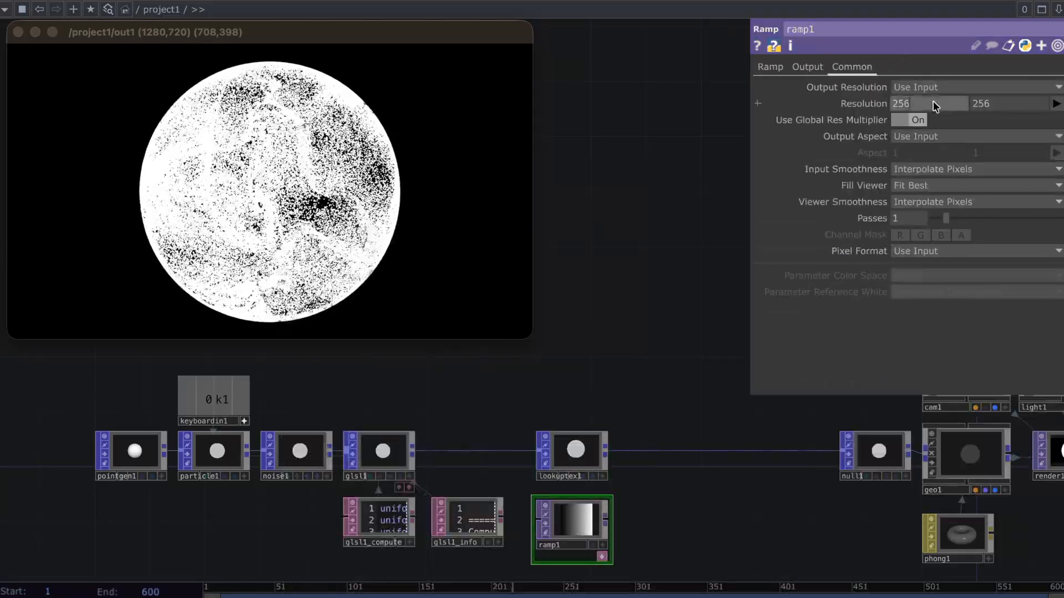
pyautogui.click(771, 67)
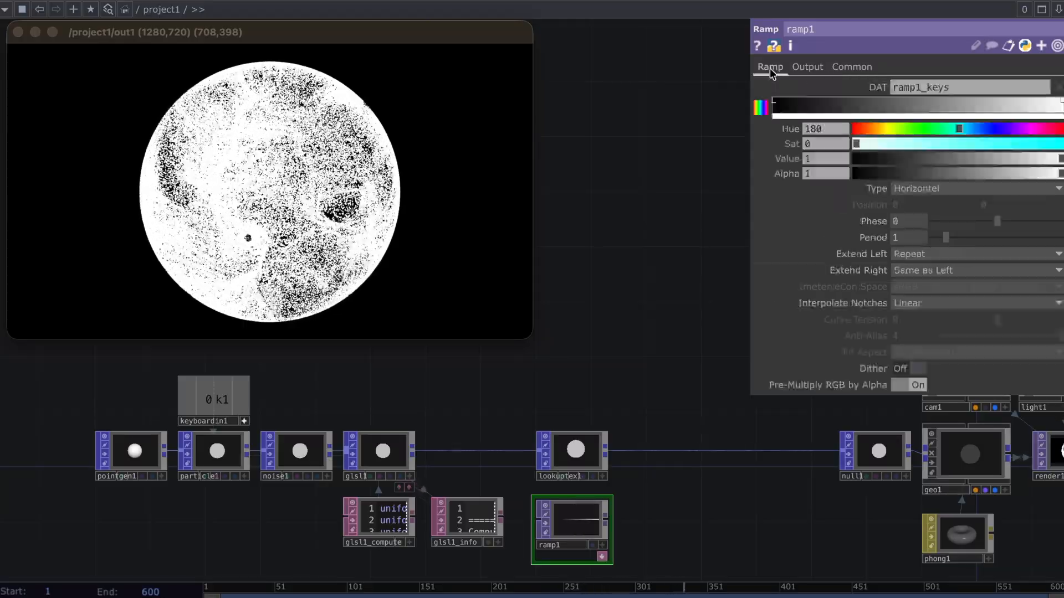
# Color ramp1's gradient from white through light cyan (hue 181, saturation 0.583) in the middle to blue (hue 232) at the end
pyautogui.moveTo(1023, 142); pyautogui.dragTo(1062, 147)
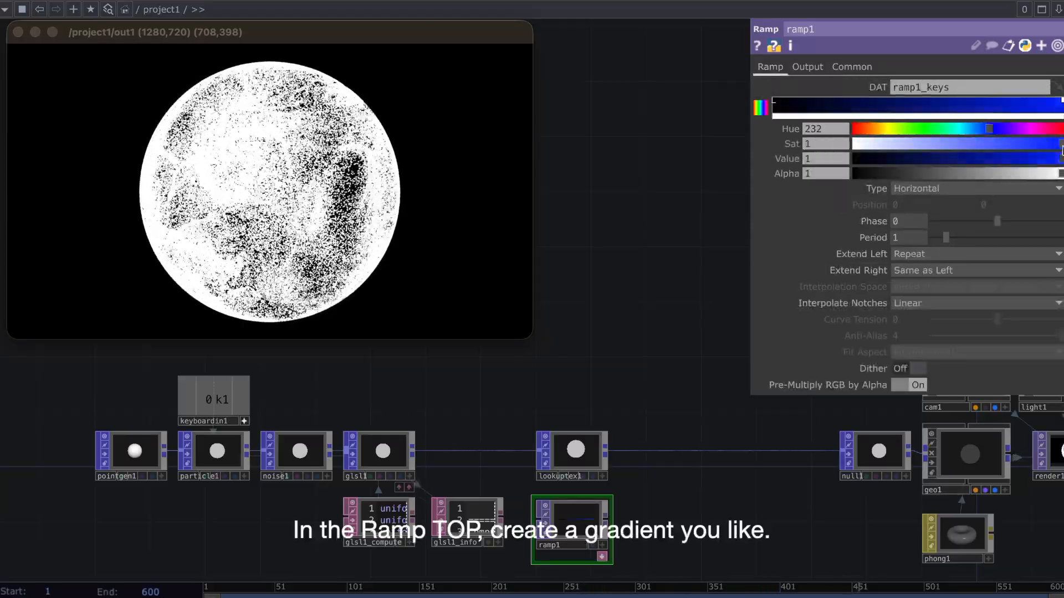
pyautogui.click(951, 106)
pyautogui.click(961, 130)
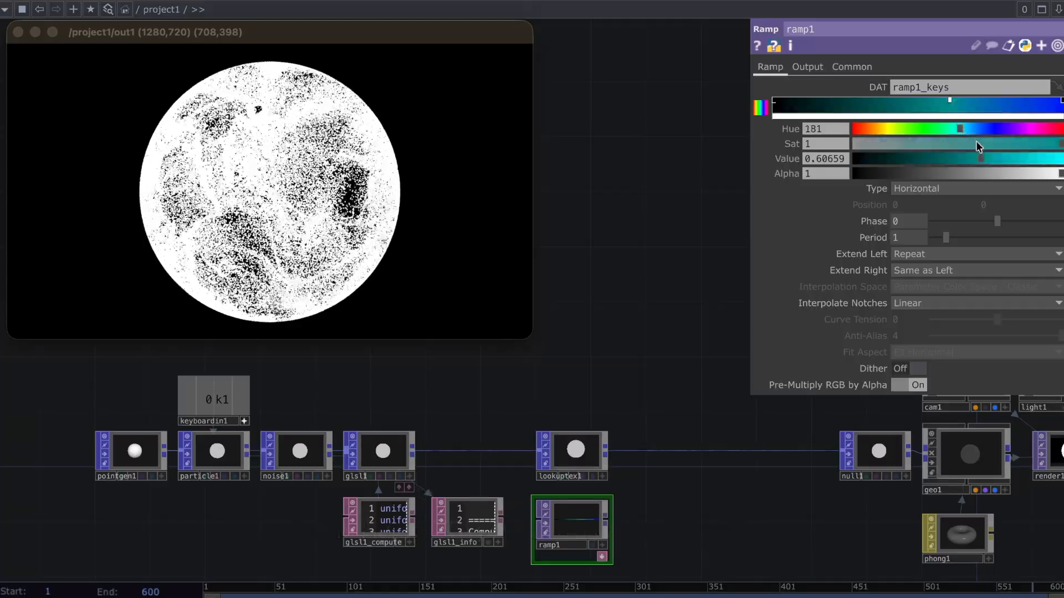
pyautogui.click(978, 145)
pyautogui.moveTo(1026, 159); pyautogui.dragTo(1027, 163)
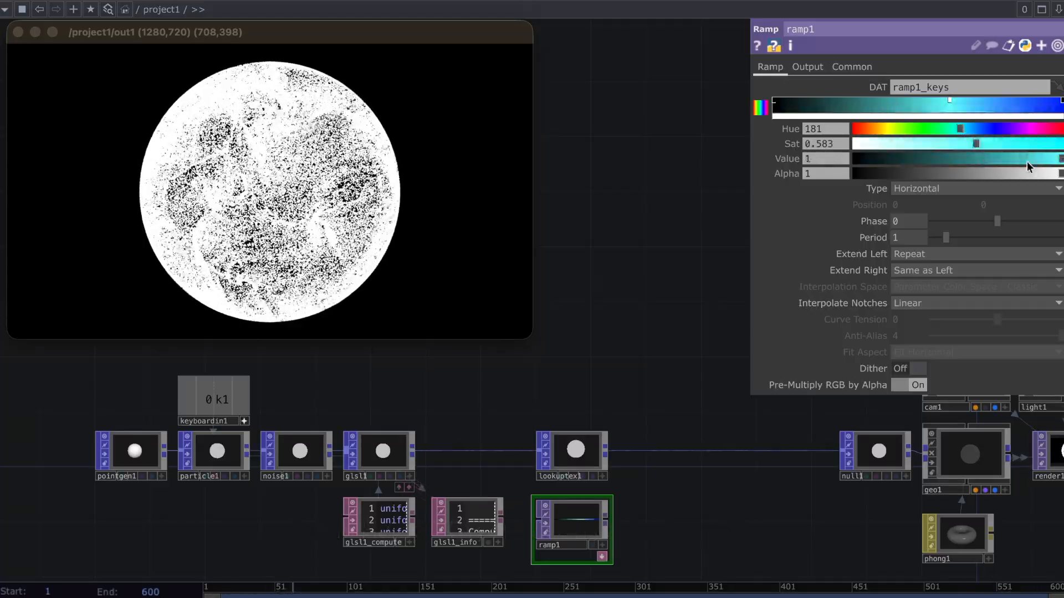
pyautogui.click(775, 102)
pyautogui.moveTo(960, 161); pyautogui.dragTo(1061, 161)
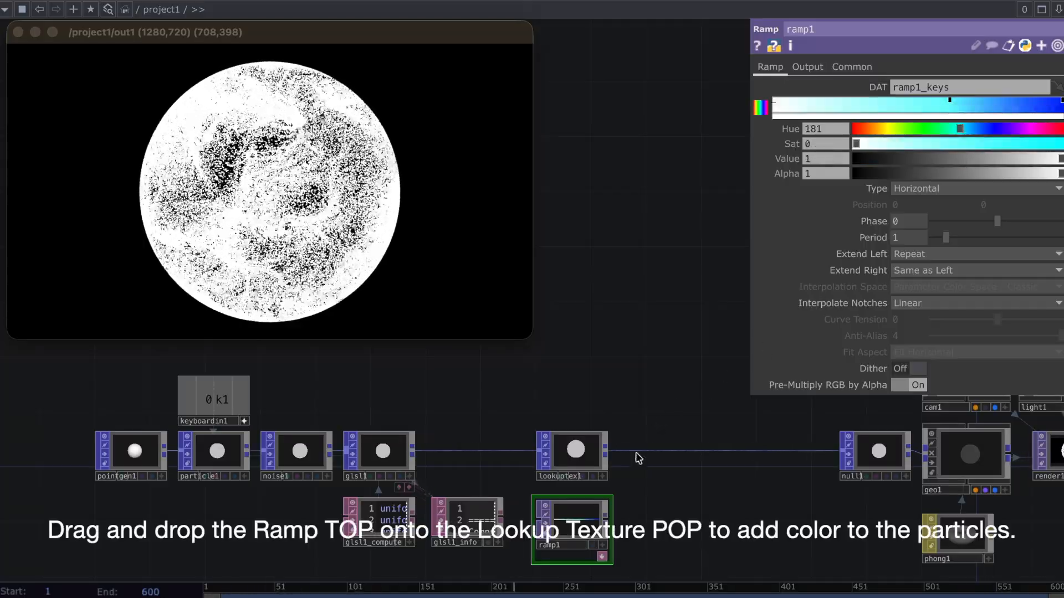
# Configure lookuptex1 with ramp1 as its TOP, PartId as Lookup Index Attribute U, V left empty, and Color.rgb as Output Attribute Scope
pyautogui.moveTo(577, 519); pyautogui.dragTo(590, 446)
pyautogui.click(1028, 169)
pyautogui.press('BackSpace')
pyautogui.click(1056, 169)
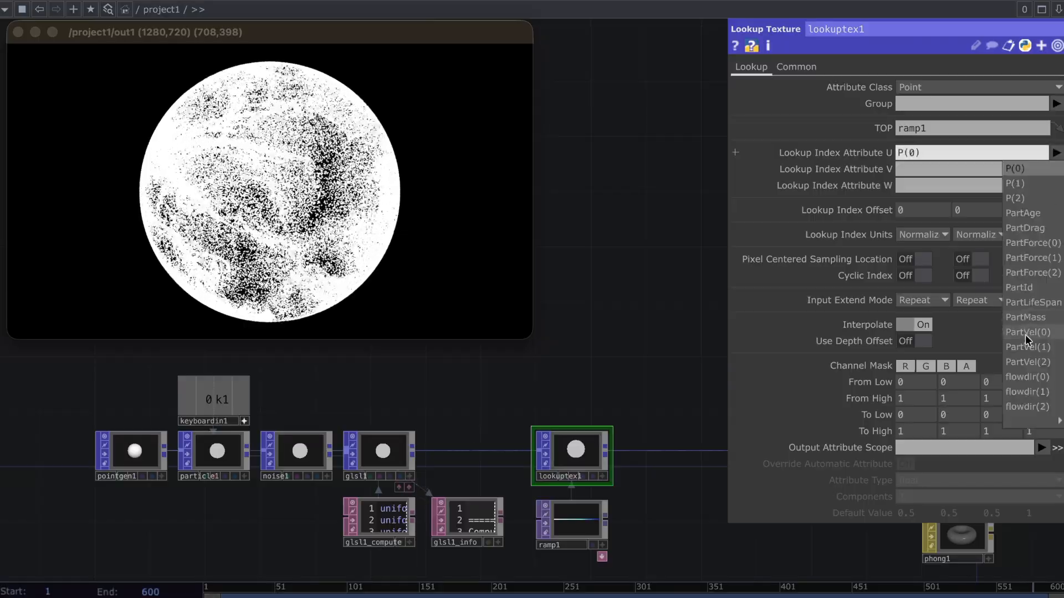
pyautogui.click(1020, 287)
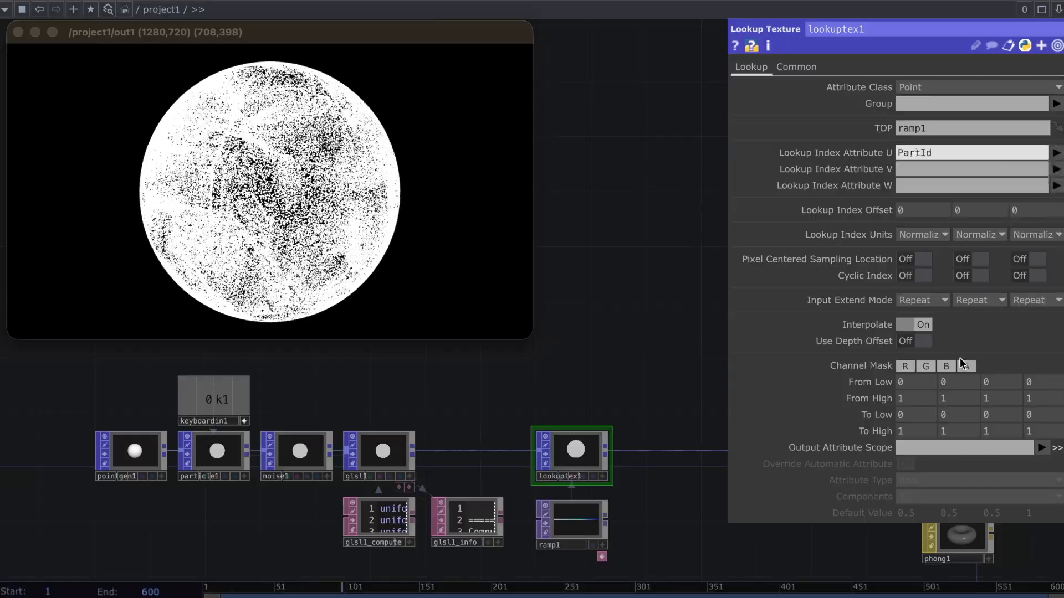
pyautogui.click(1041, 448)
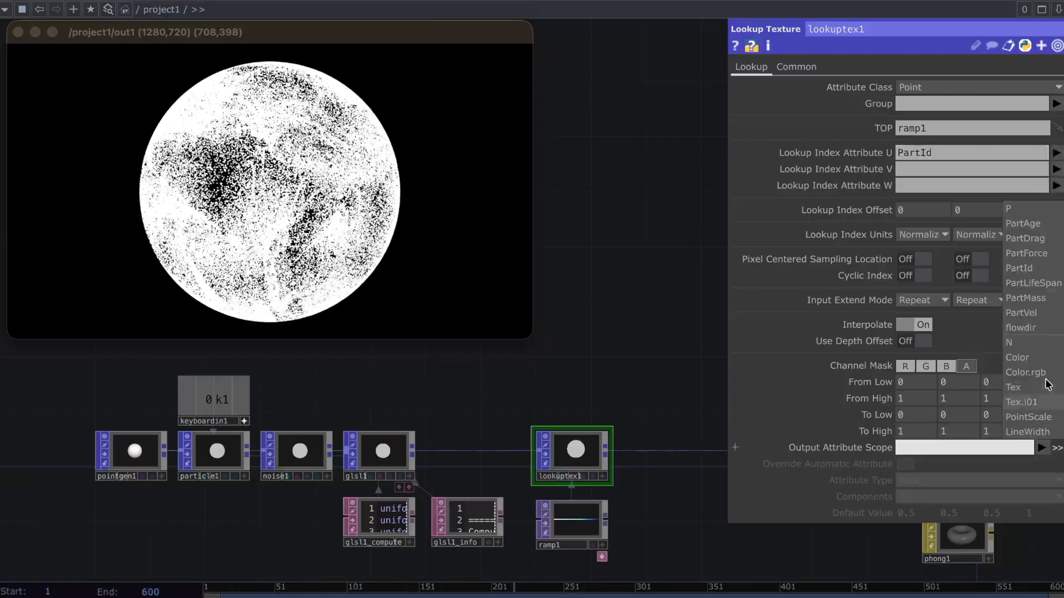
pyautogui.click(1026, 373)
# Add a Sphere POP to the network directly above lookuptex1
pyautogui.moveTo(646, 398); pyautogui.dragTo(490, 397)
pyautogui.press('Tab')
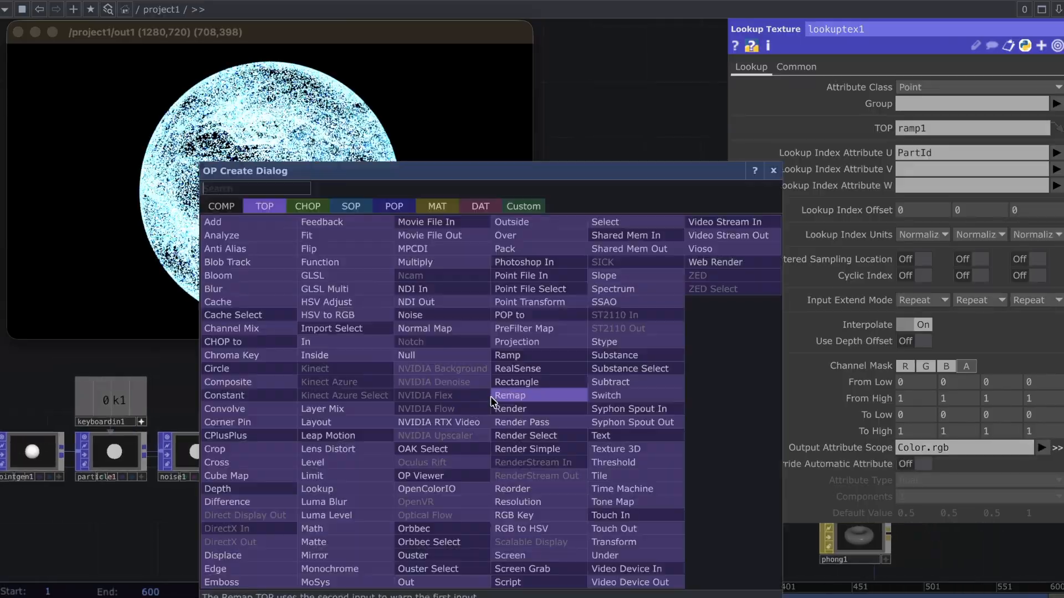
pyautogui.click(394, 211)
pyautogui.write('sphre')
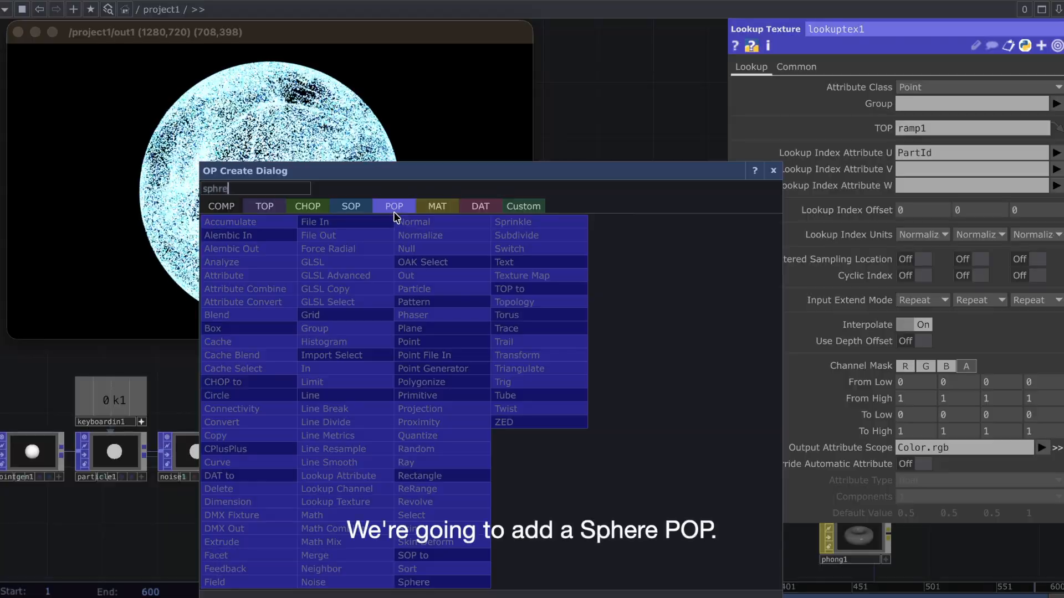
pyautogui.press('BackSpace')
pyautogui.press('BackSpace')
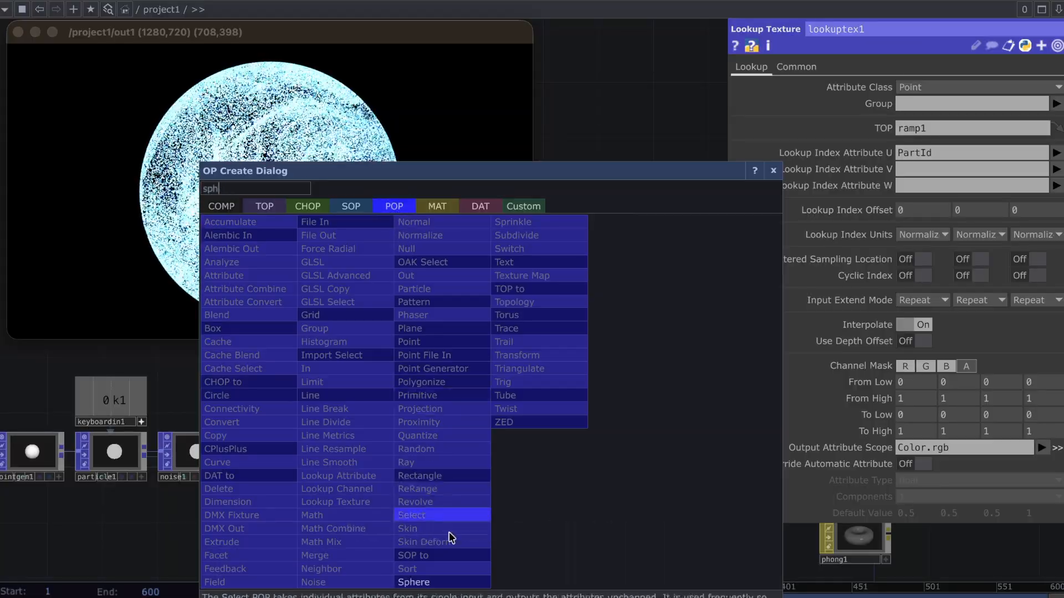
pyautogui.click(416, 582)
pyautogui.click(474, 386)
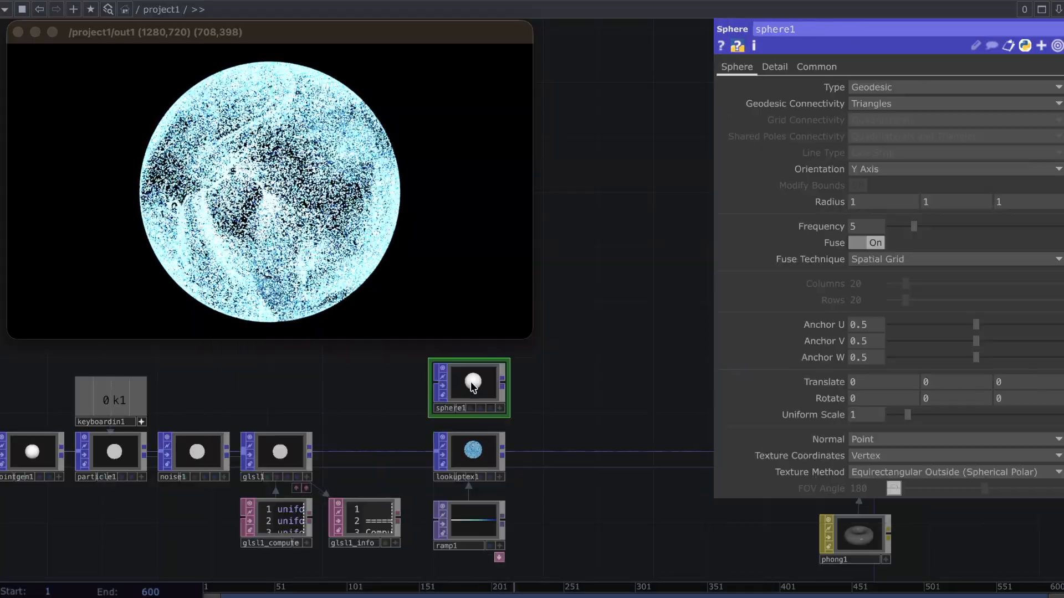
# Set sphere1's Frequency to 1 and its Uniform Scale to 0.003
pyautogui.write('1')
pyautogui.click(867, 417)
pyautogui.write('0.003')
pyautogui.press('Return')
# Add a Copy POP that takes sphere1 as its source and lookuptex1 as its template input
pyautogui.moveTo(504, 384); pyautogui.dragTo(566, 390)
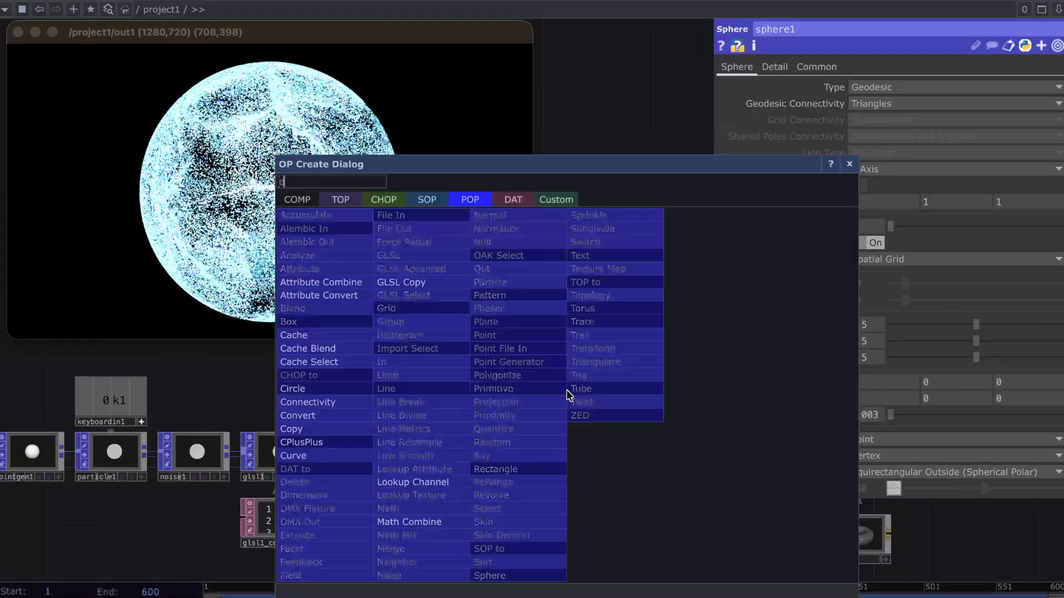
pyautogui.click(343, 429)
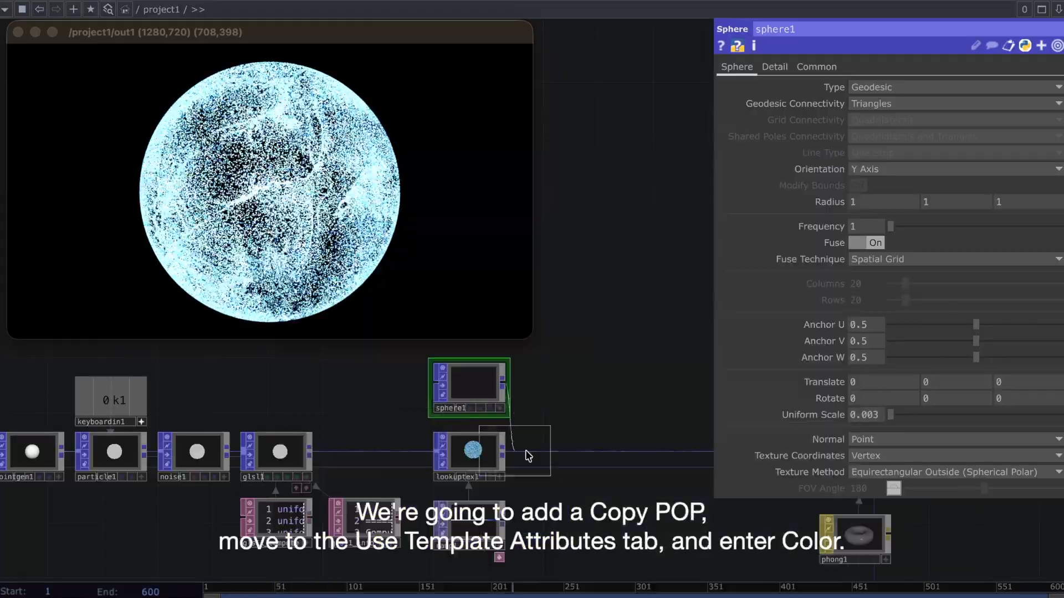
pyautogui.click(570, 430)
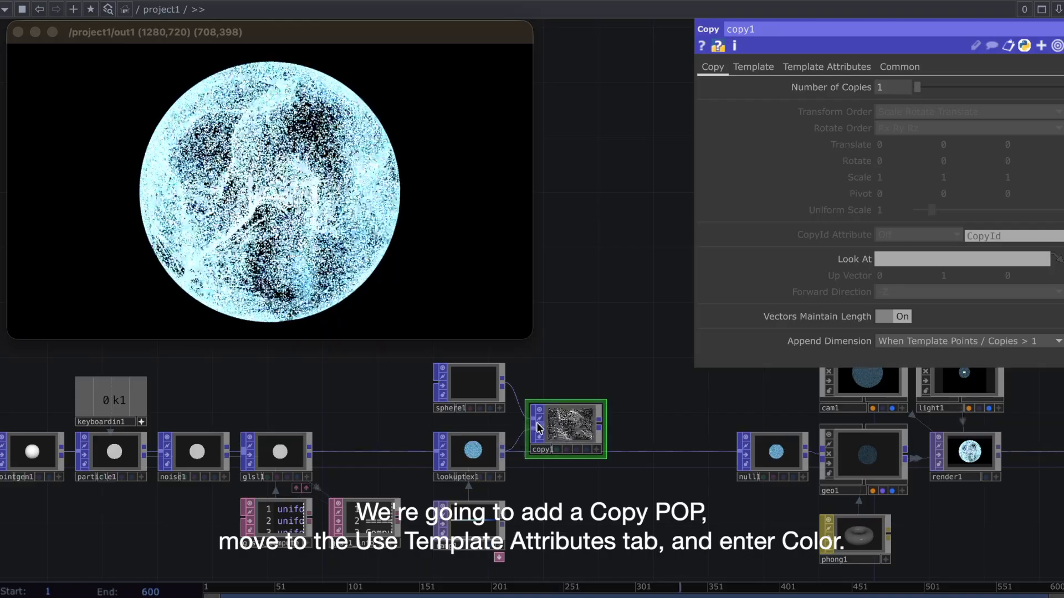
# Enable Use Template Point Attribs on copy1 with Color as the copied attribute, and place copy1 in the chain feeding null1
pyautogui.click(839, 67)
pyautogui.click(894, 87)
pyautogui.click(1055, 162)
pyautogui.click(1050, 189)
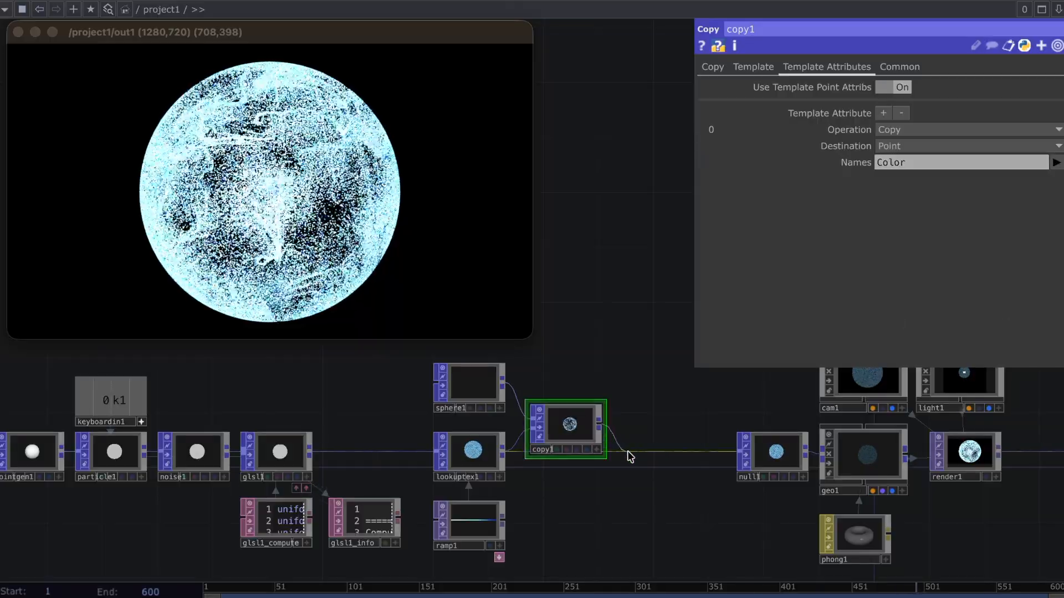
pyautogui.moveTo(568, 428); pyautogui.dragTo(569, 456)
# Turn off the viewers of all nodes and move out1 farther away from render1 to make room
pyautogui.press('super+a')
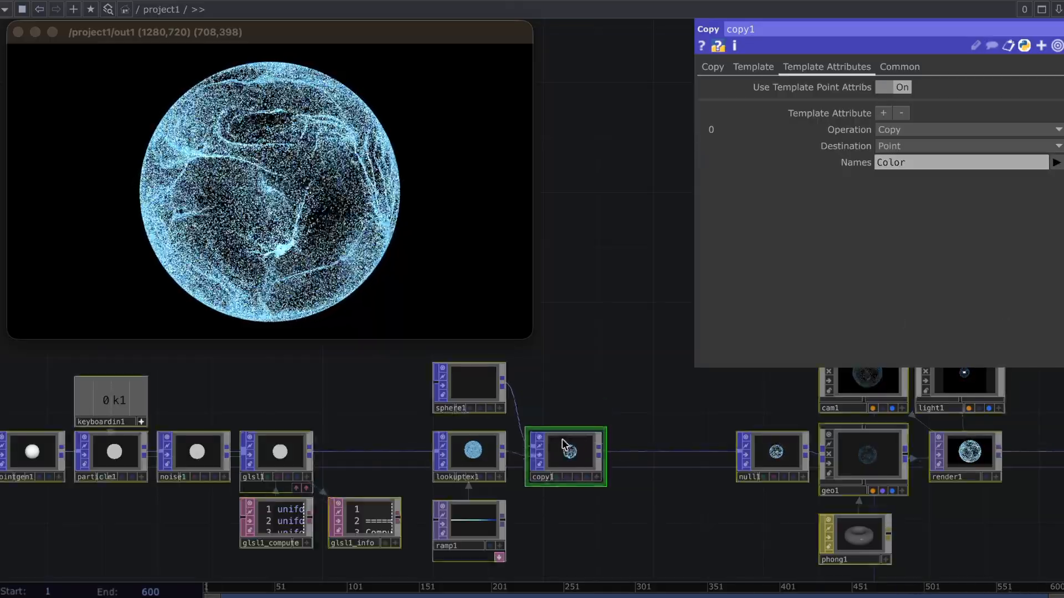
pyautogui.click(539, 437)
pyautogui.moveTo(661, 406); pyautogui.dragTo(273, 415)
pyautogui.moveTo(694, 401); pyautogui.dragTo(274, 397)
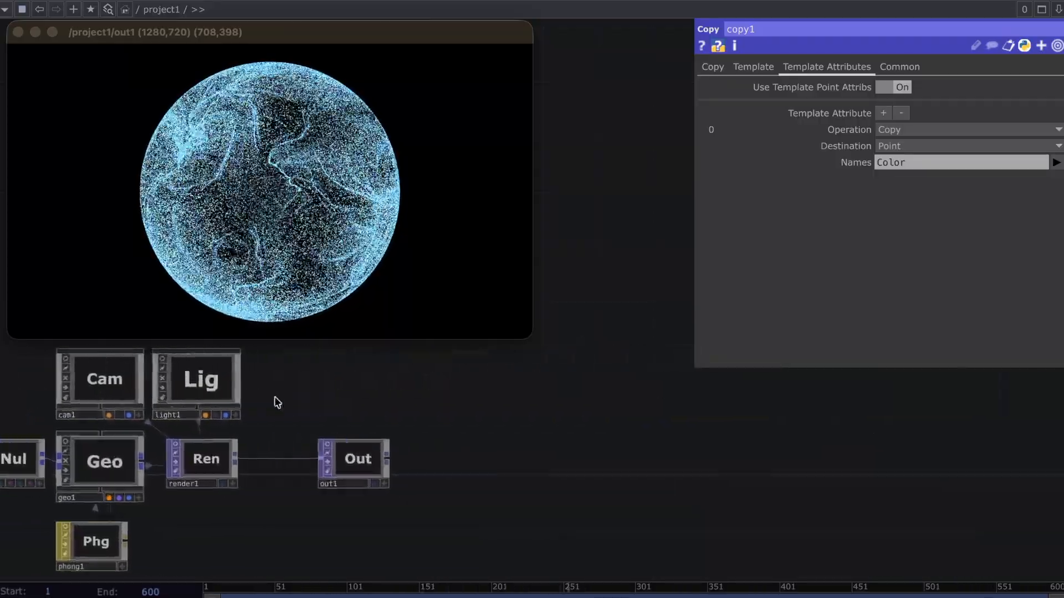
pyautogui.moveTo(319, 451); pyautogui.dragTo(632, 450)
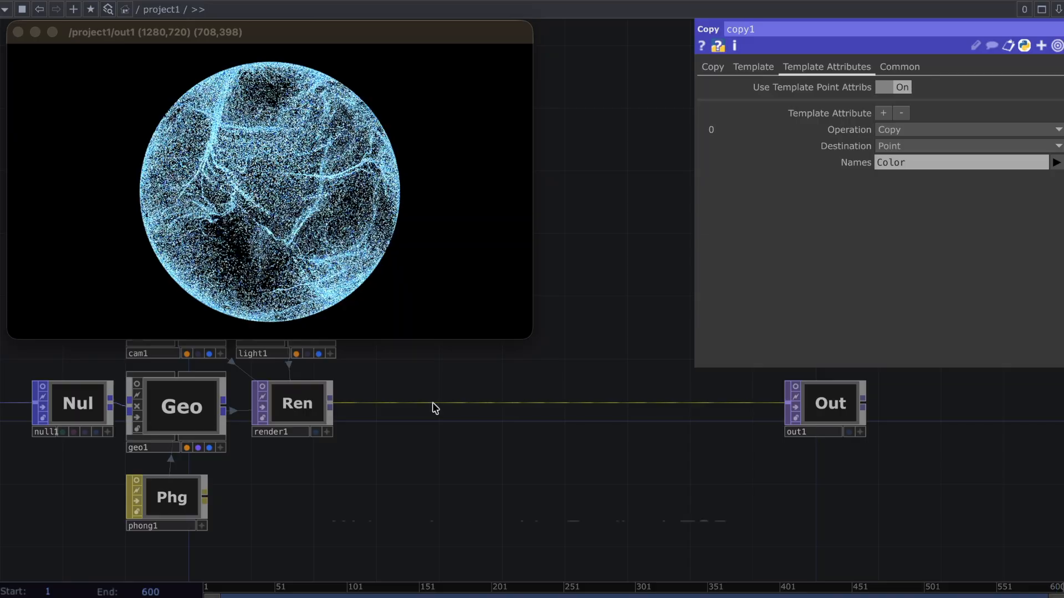
# Insert a Feedback TOP on the wire between render1 and out1, placed just above the chain beside render1
pyautogui.rightClick(436, 406)
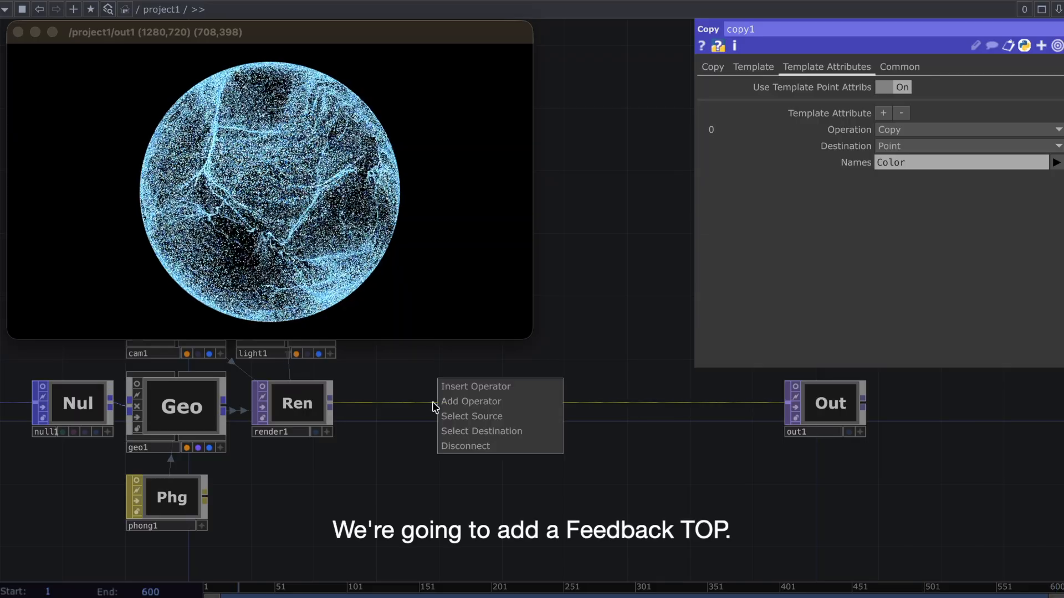
pyautogui.click(460, 388)
pyautogui.write('feed')
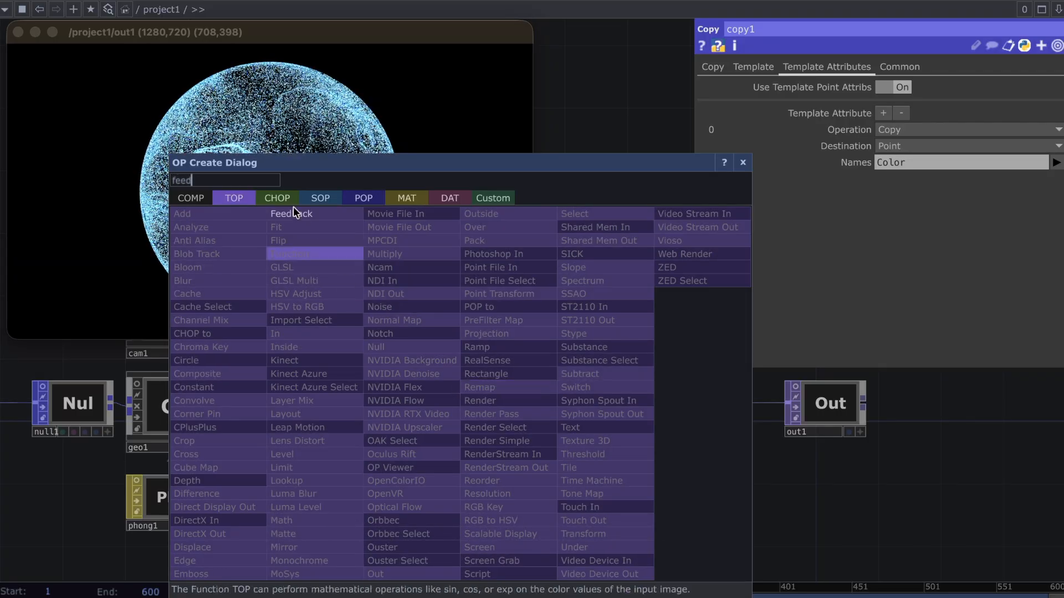
pyautogui.click(292, 213)
pyautogui.click(400, 357)
# Link feedback1's Reset Pulse to the keyboardin1 channel as a CHOP reference
pyautogui.scroll(-5, 397, 357)
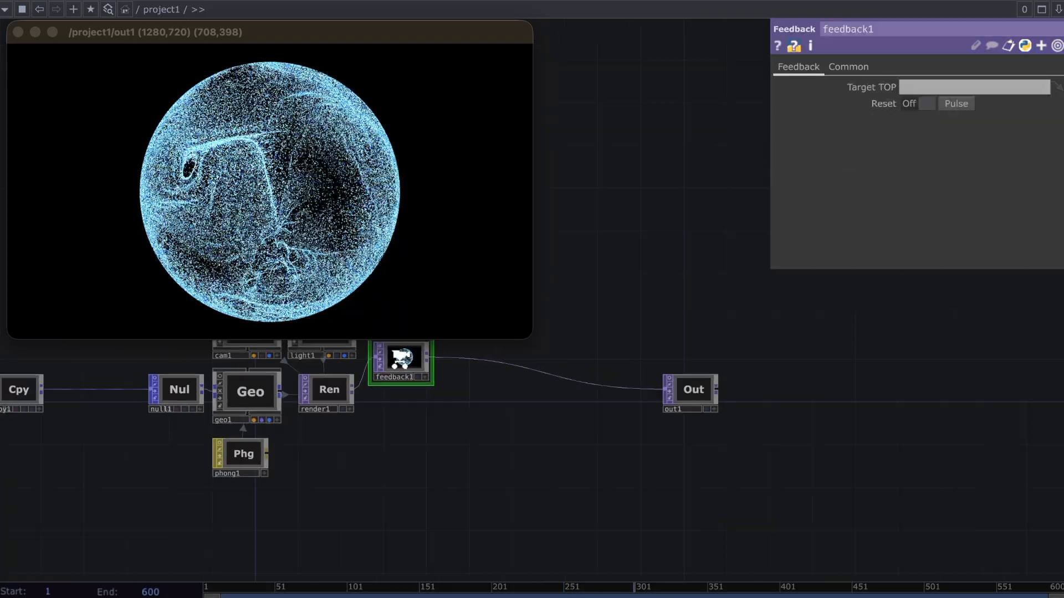
pyautogui.moveTo(170, 432); pyautogui.dragTo(408, 511)
pyautogui.moveTo(51, 430)
pyautogui.mouseDown()
pyautogui.moveTo(876, 108)
pyautogui.moveTo(937, 104)
pyautogui.mouseUp()
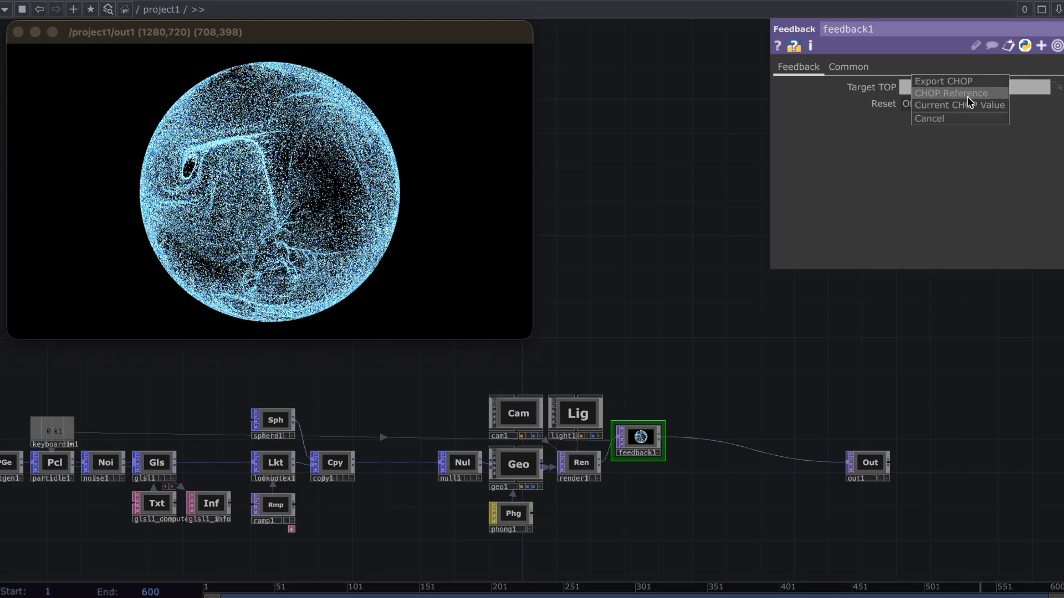
pyautogui.click(967, 98)
# Insert a Level TOP on the wire between feedback1 and out1, placed directly beside feedback1
pyautogui.hscroll(5, 570, 487)
pyautogui.scroll(6, 570, 482)
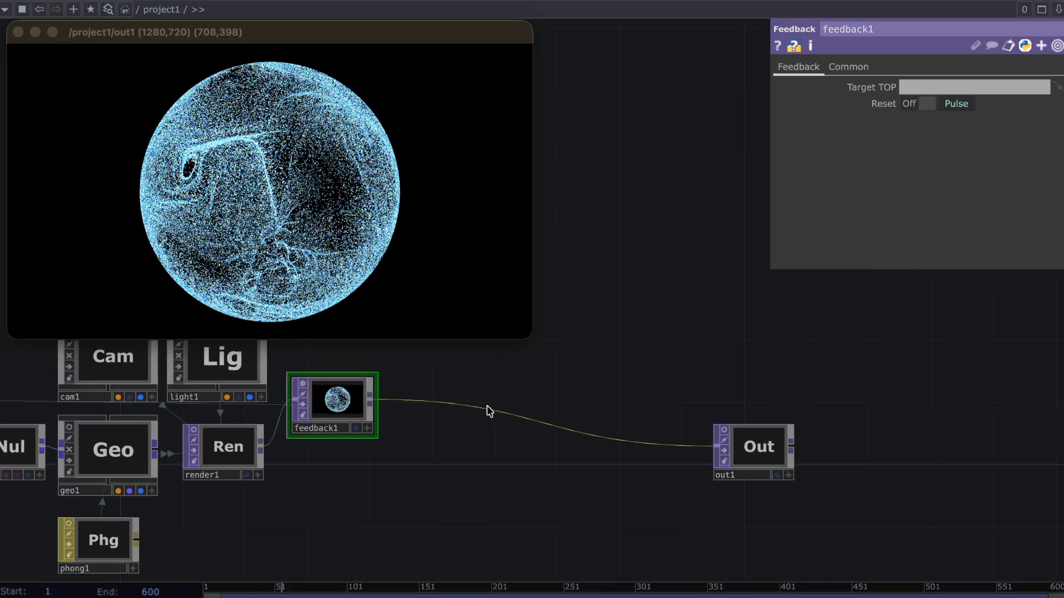
pyautogui.rightClick(487, 411)
pyautogui.click(515, 387)
pyautogui.write('lev')
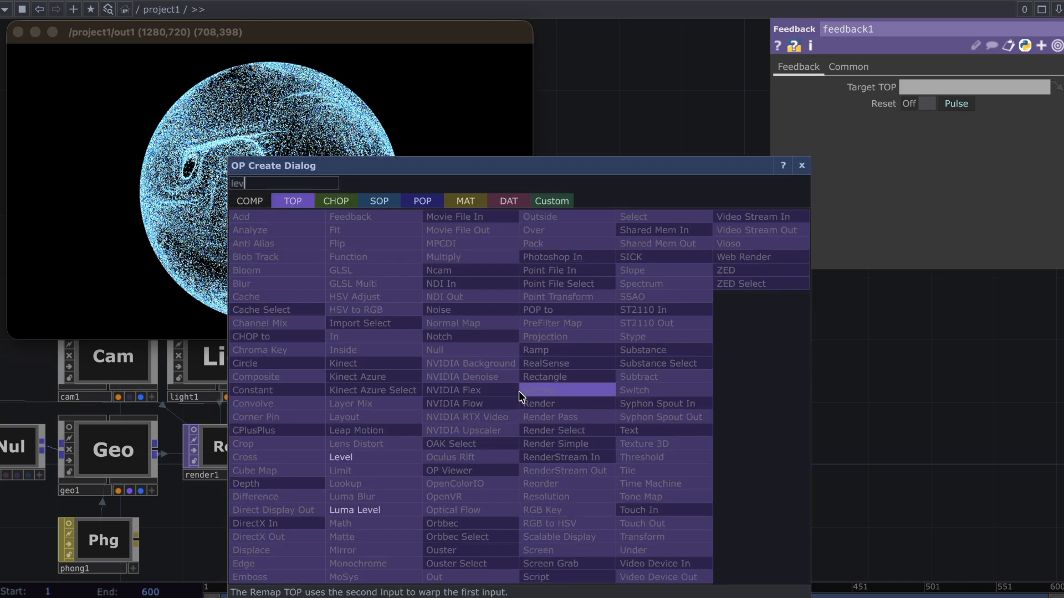
pyautogui.click(346, 457)
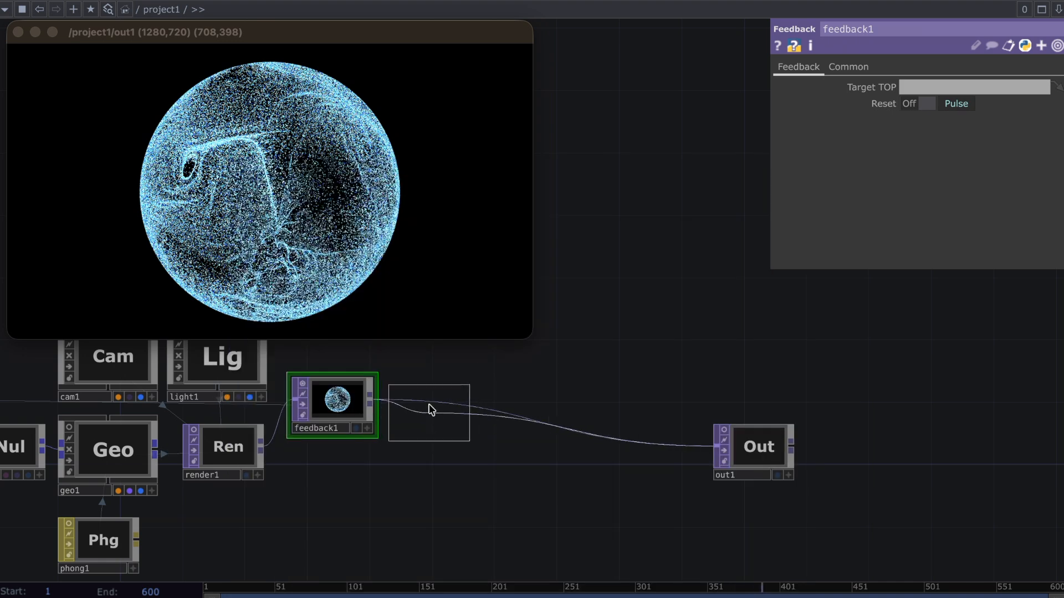
pyautogui.click(429, 408)
# Insert a Blur TOP on the wire between level1 and out1, placed directly beside level1
pyautogui.rightClick(548, 417)
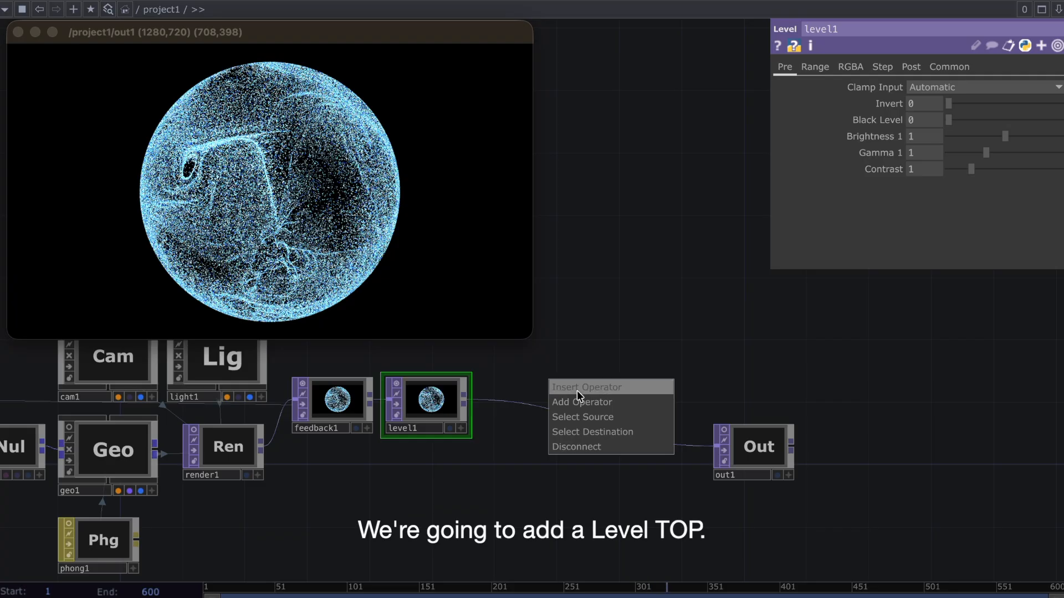
pyautogui.click(576, 386)
pyautogui.write('blu')
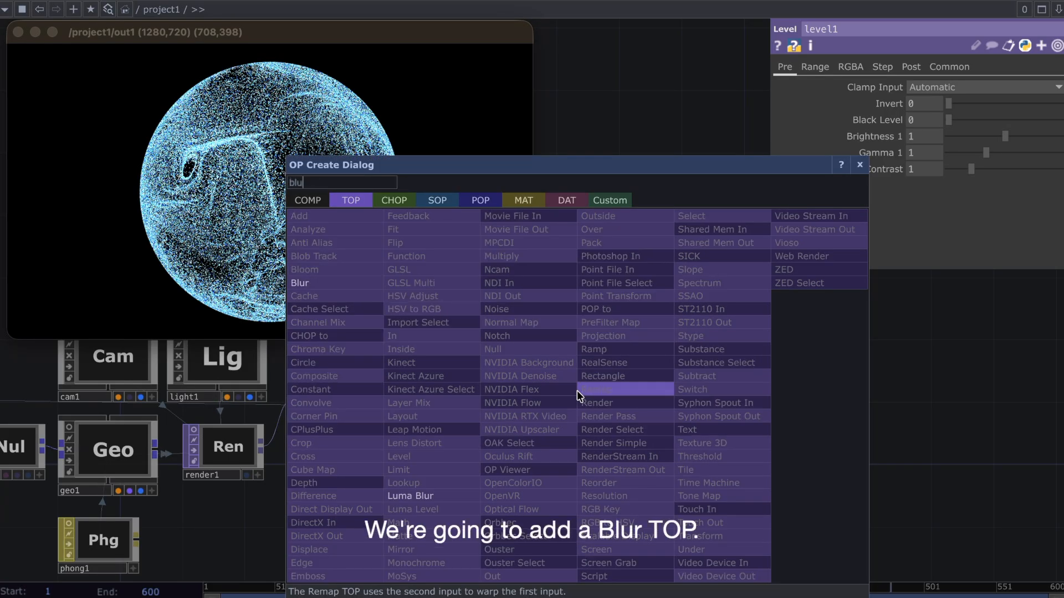
pyautogui.click(370, 285)
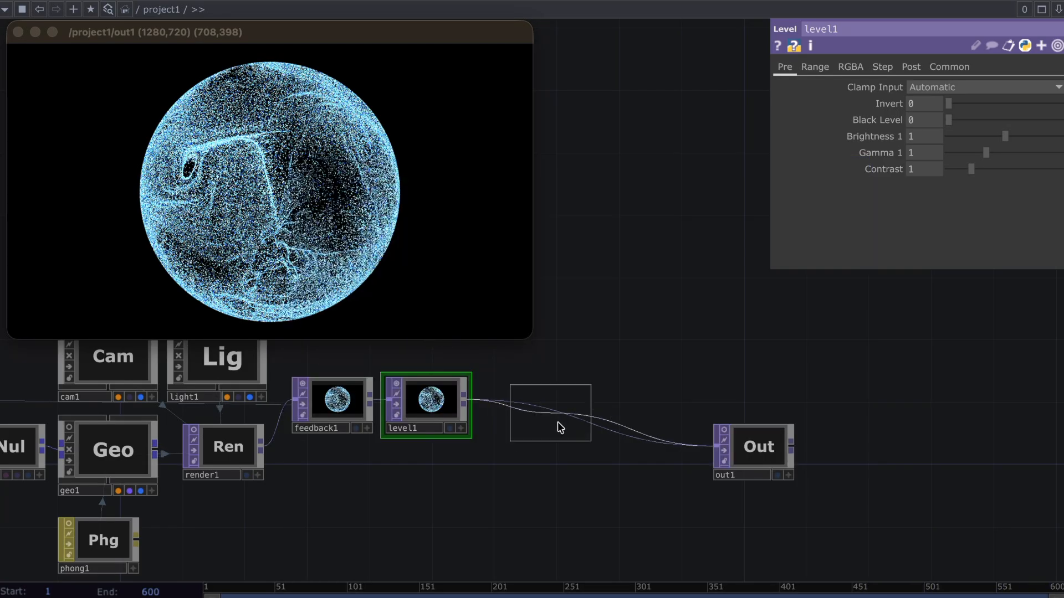
pyautogui.click(515, 407)
# Insert a Composite TOP between blur1 and out1, and connect render1 as its second input
pyautogui.rightClick(633, 425)
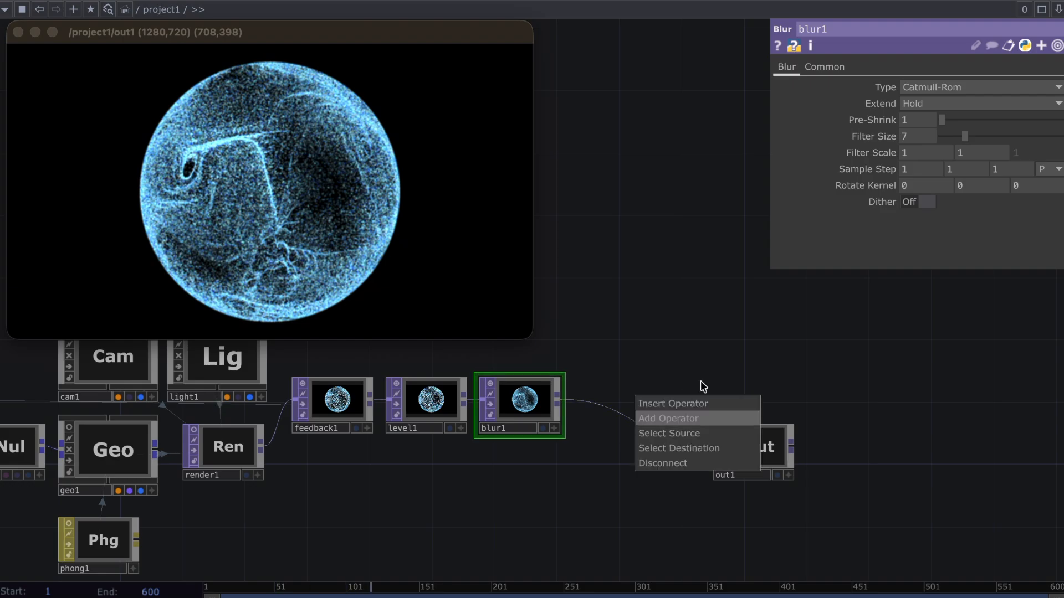
pyautogui.click(690, 406)
pyautogui.write('comp')
pyautogui.click(472, 384)
pyautogui.click(647, 468)
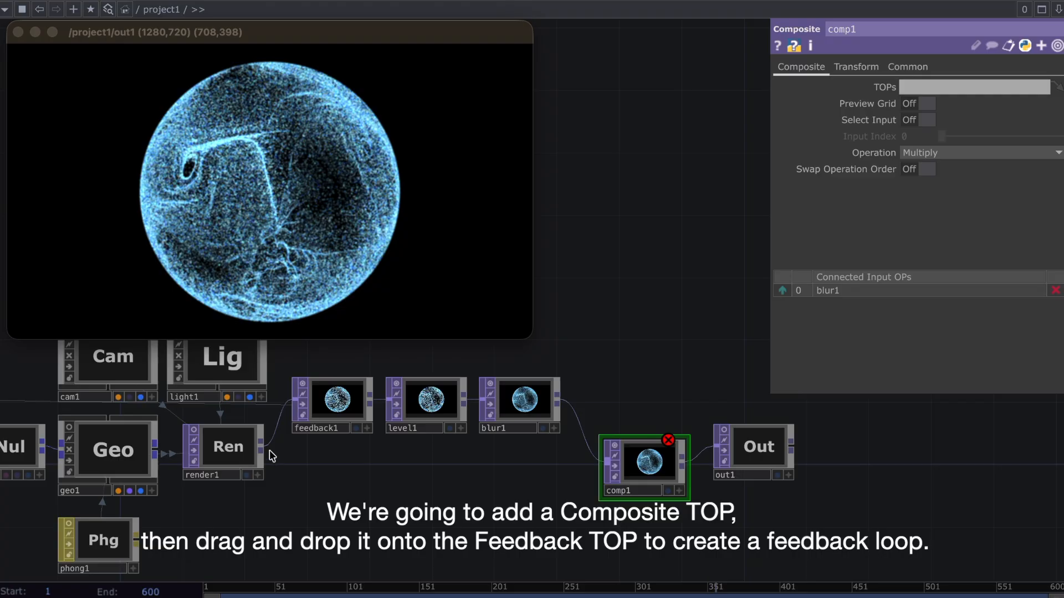
pyautogui.click(608, 462)
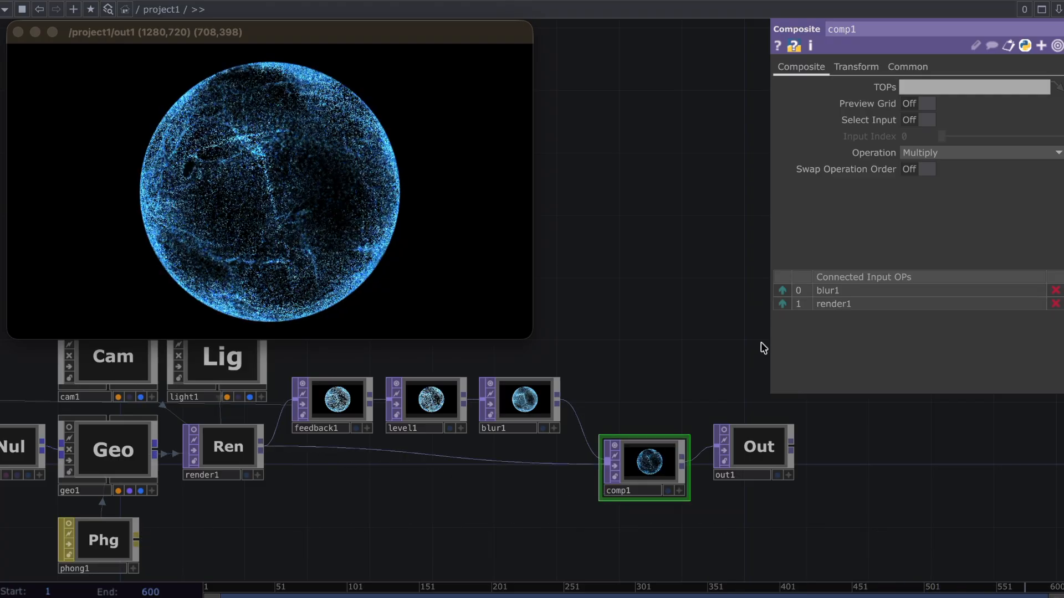
# Set comp1's Operation to Add and assign comp1 as feedback1's Target TOP to close the feedback loop
pyautogui.click(973, 153)
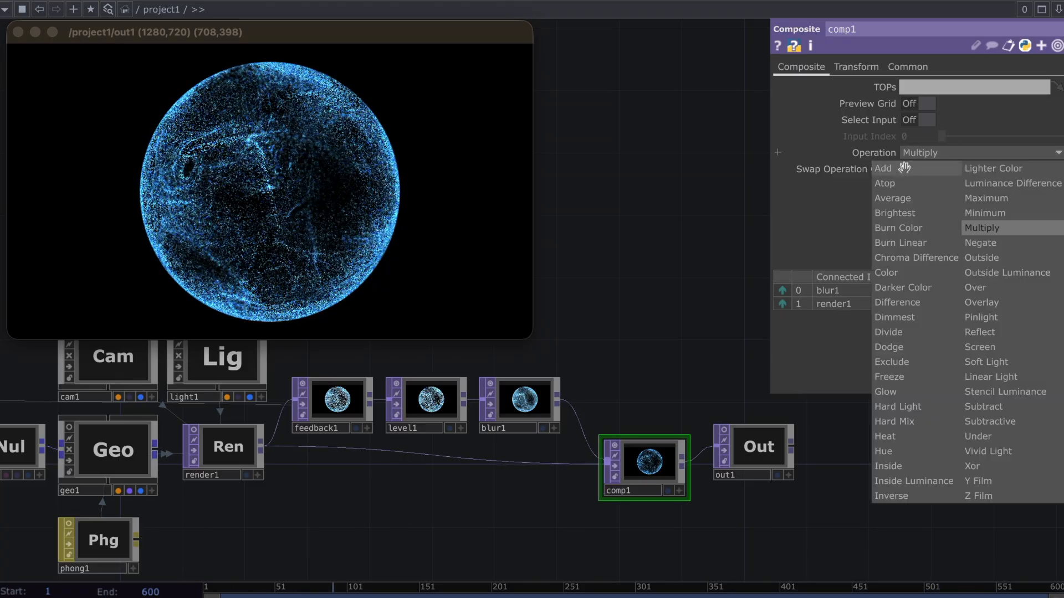
pyautogui.click(819, 167)
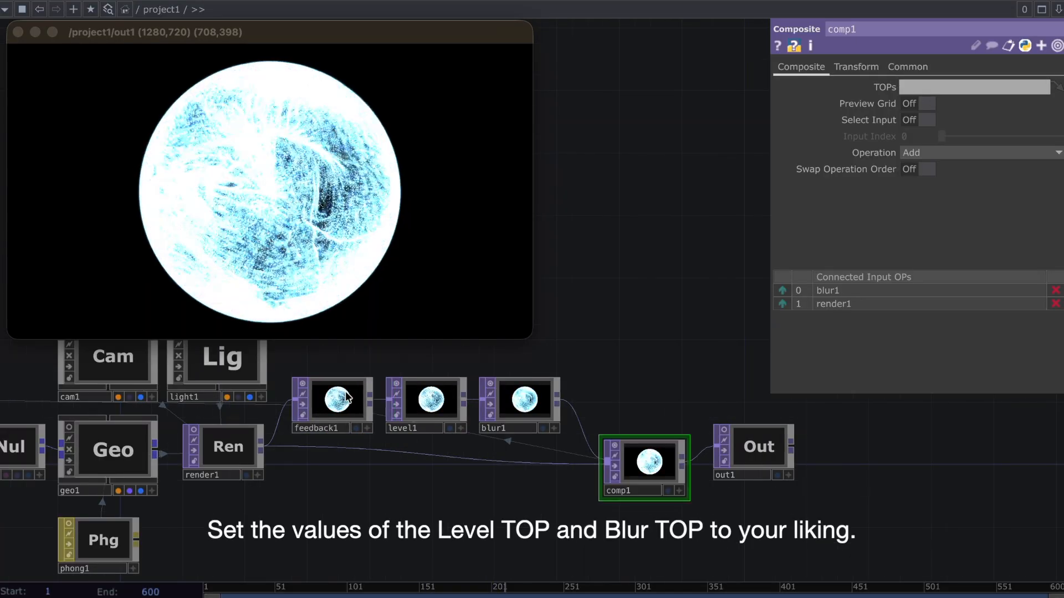
# Set level1's post Opacity to 0.592 and blur1's Pre-Shrink and Filter Size both to 4
pyautogui.click(442, 407)
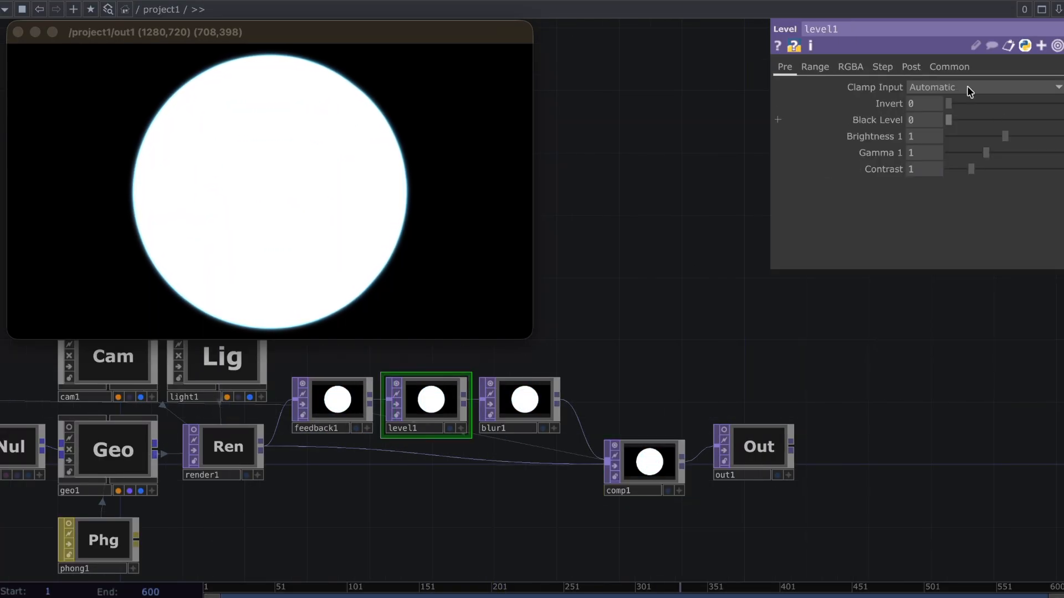
pyautogui.click(911, 66)
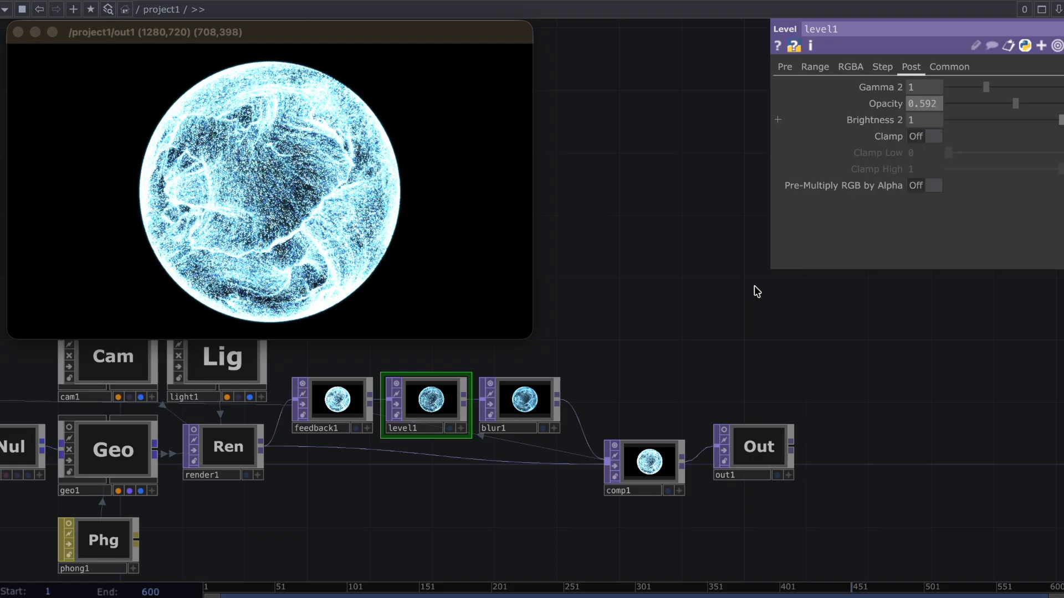
pyautogui.click(527, 413)
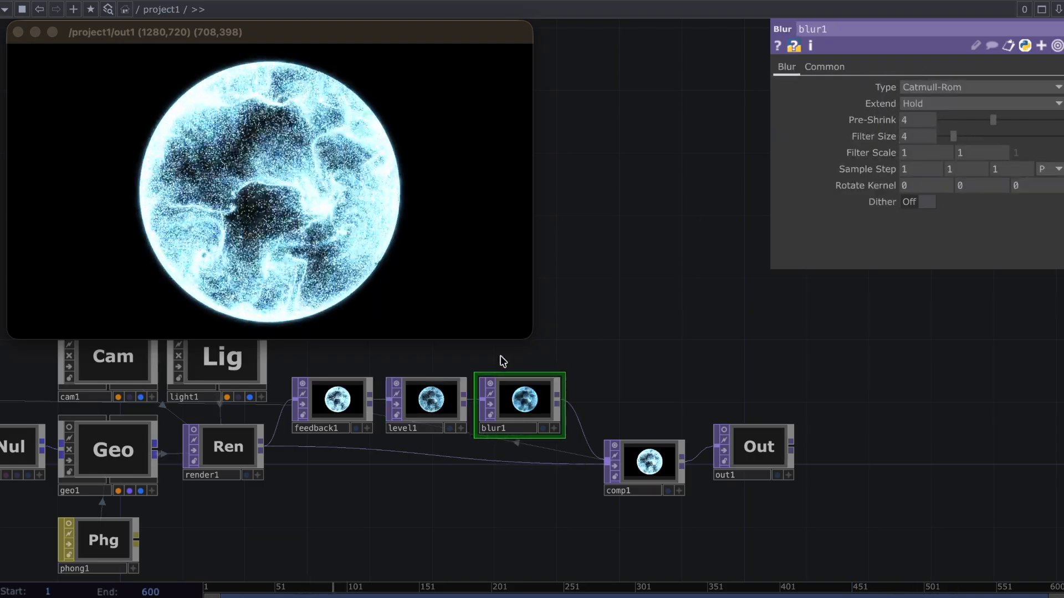
# Raise level1's Opacity to 0.796 and move out1 farther away from comp1 to make room
pyautogui.moveTo(786, 448); pyautogui.dragTo(948, 454)
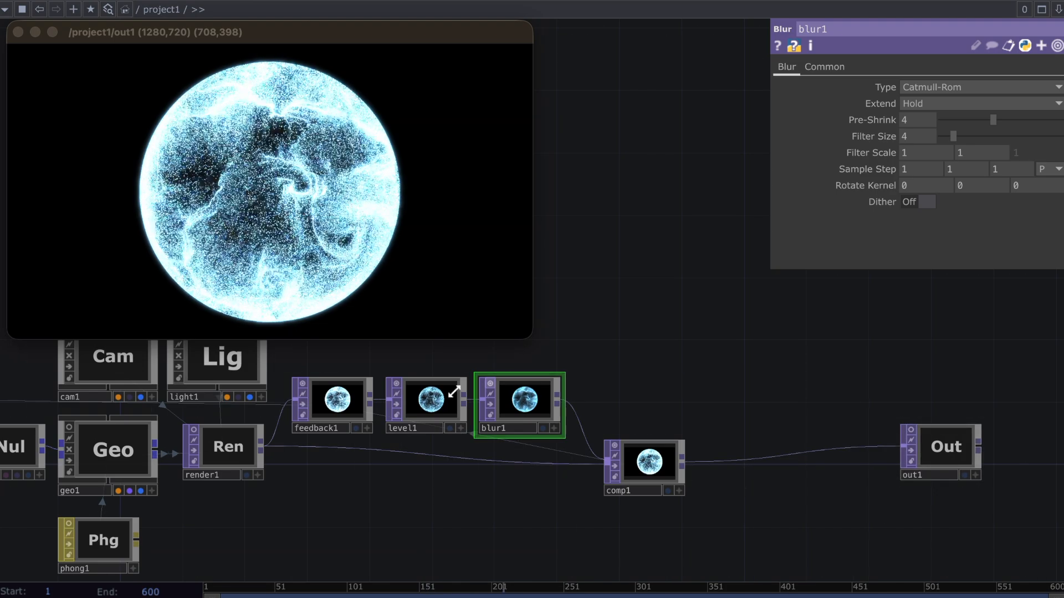
pyautogui.click(466, 395)
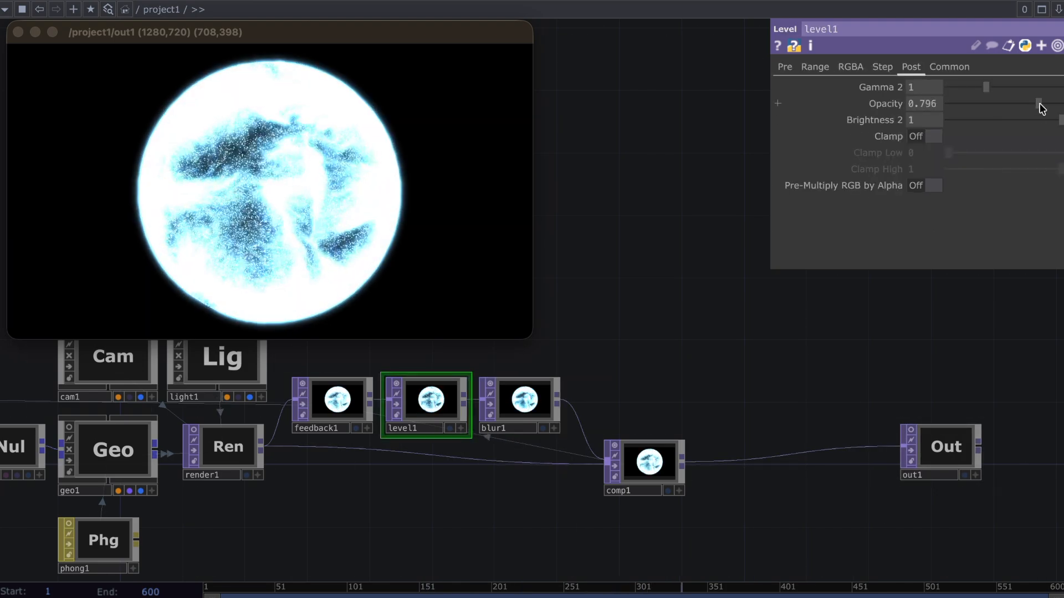
pyautogui.moveTo(701, 445); pyautogui.dragTo(691, 445)
pyautogui.moveTo(784, 470); pyautogui.dragTo(912, 489)
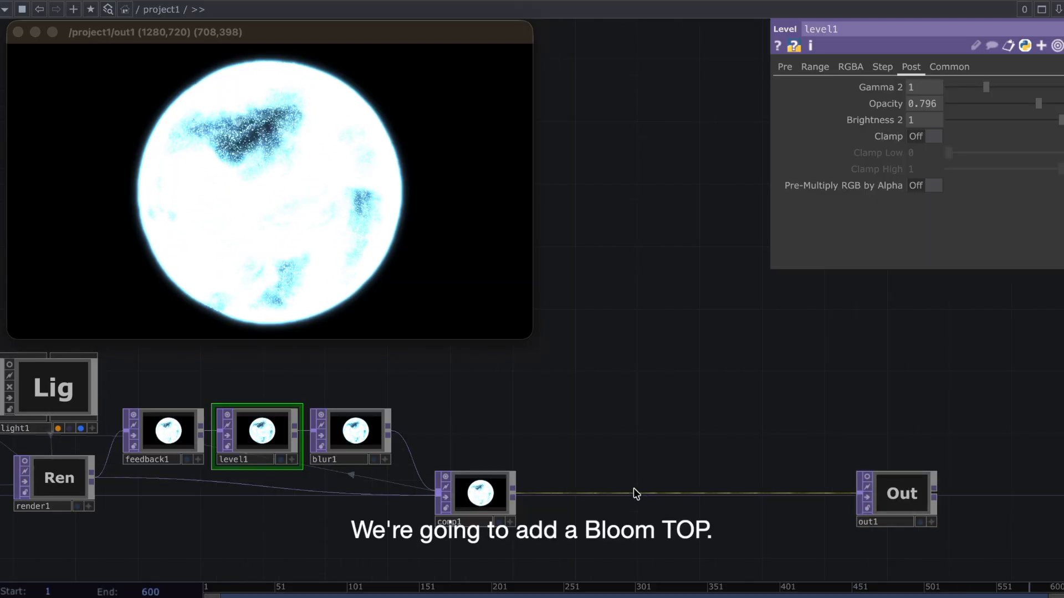
# Insert a Bloom TOP on the wire between comp1 and out1, placed directly beside comp1
pyautogui.rightClick(572, 498)
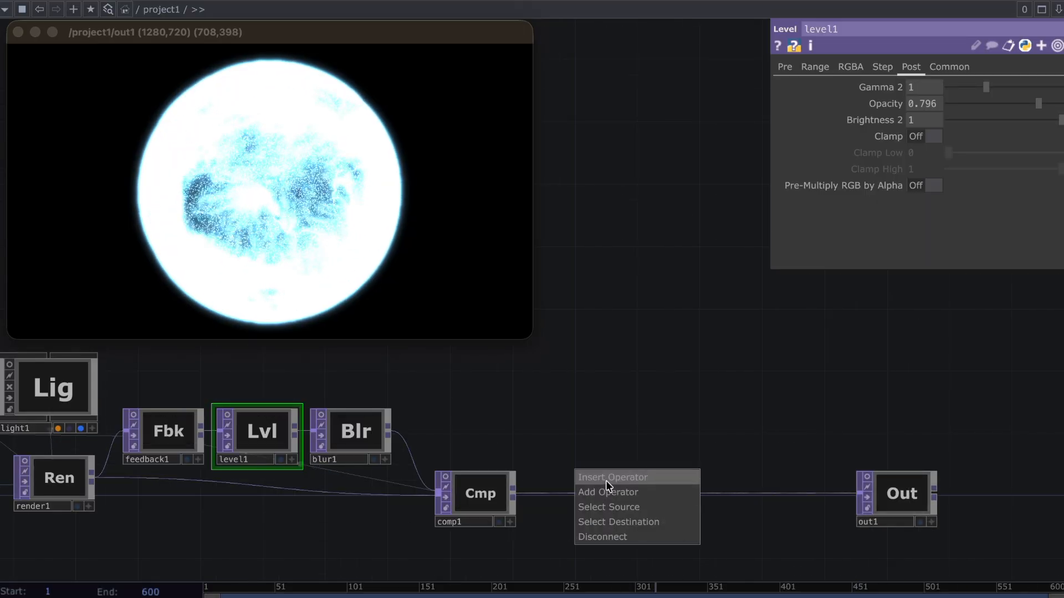
pyautogui.click(606, 481)
pyautogui.write('bloo')
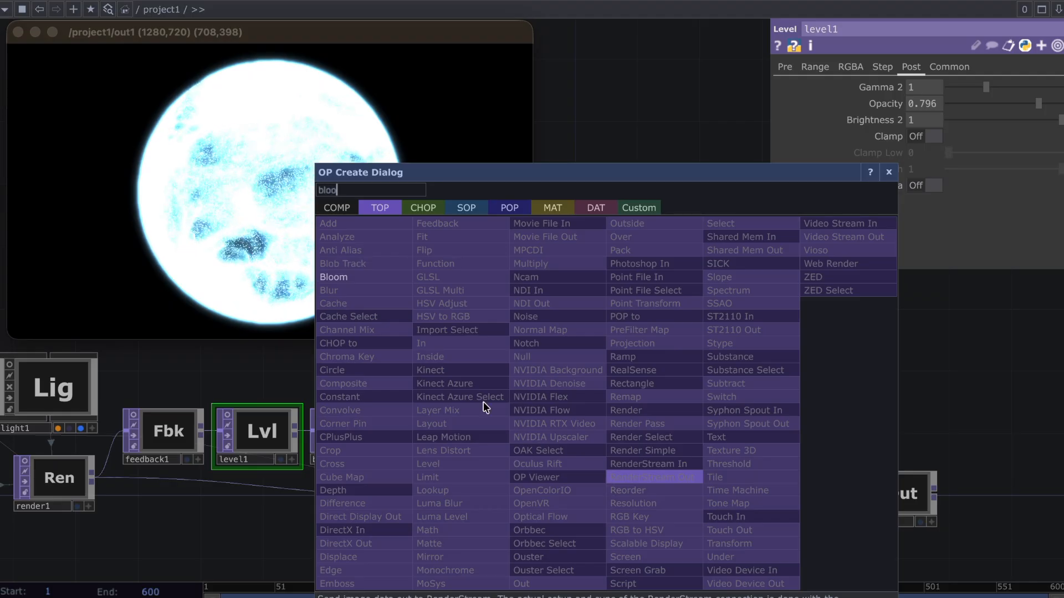
pyautogui.click(390, 278)
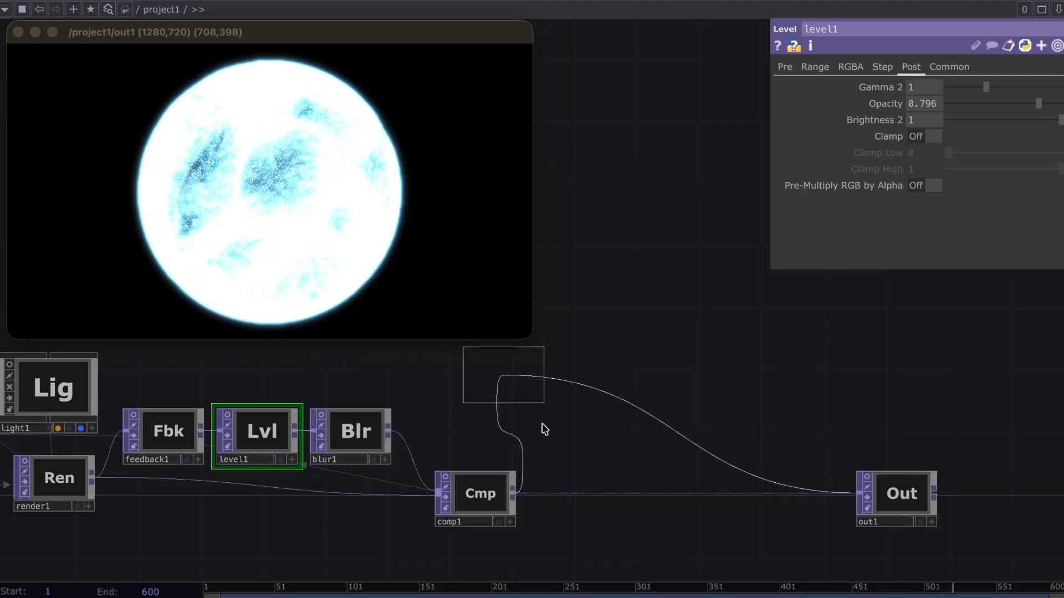
pyautogui.click(565, 502)
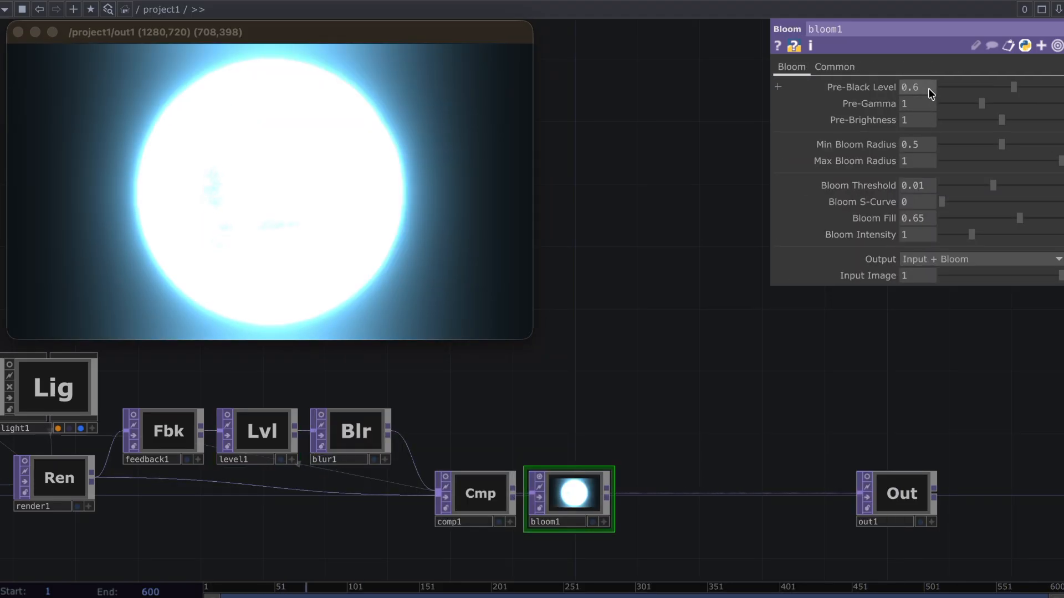
# Set bloom1's Pre-Black Level to 0.7, Min Bloom Radius to 0.3 and Max Bloom Radius to 0.5
pyautogui.scroll(1, 929, 88)
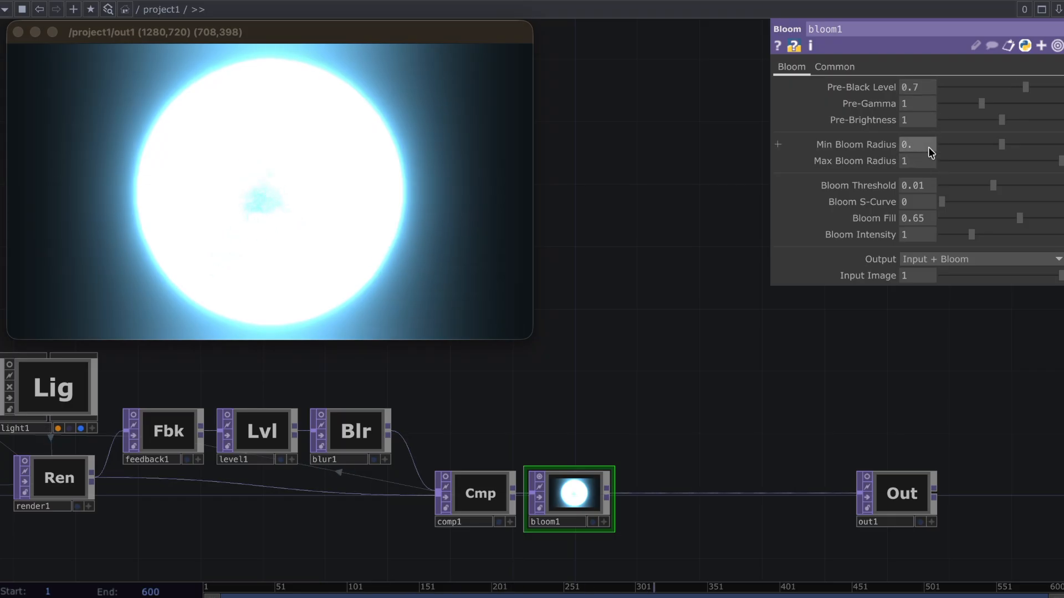
pyautogui.scroll(-2, 929, 148)
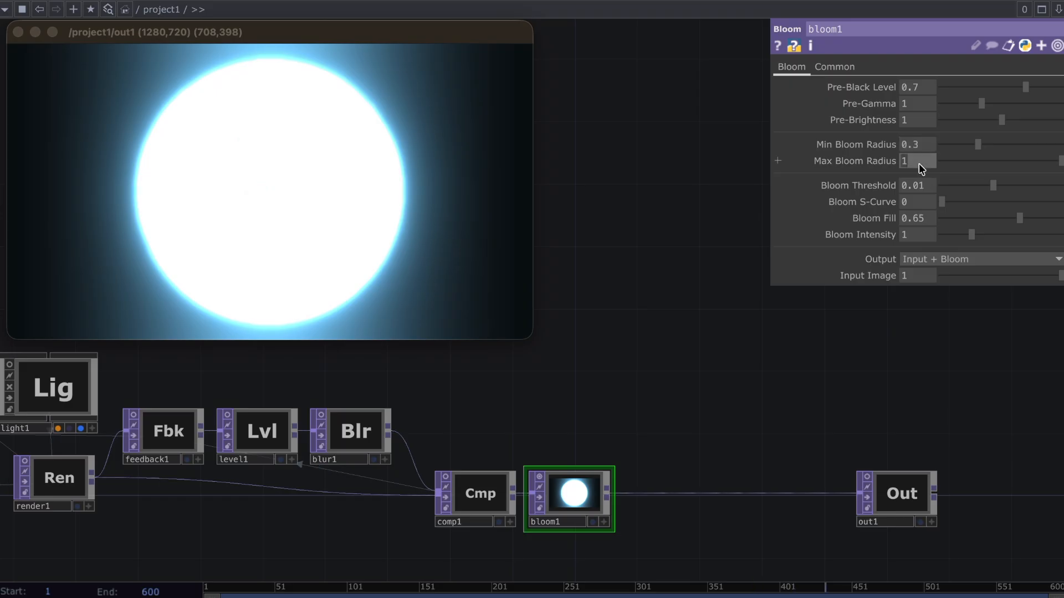
pyautogui.write('.5')
pyautogui.press('Return')
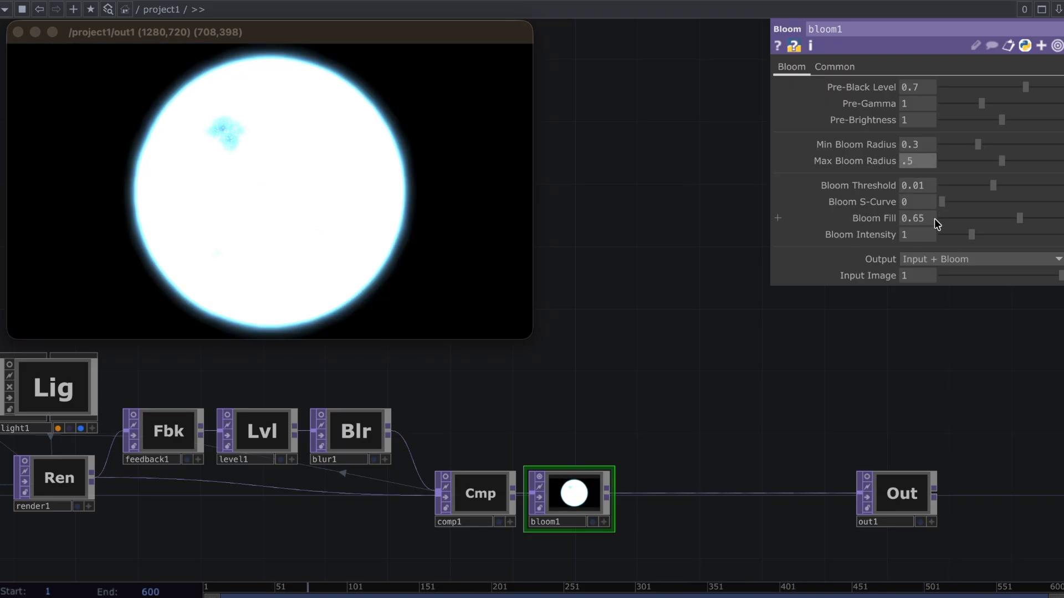
# Set bloom1's Bloom S-Curve to 0.478, Bloom Fill to 0.404 and Bloom Intensity to 2.86
pyautogui.click(912, 202)
pyautogui.write('.4')
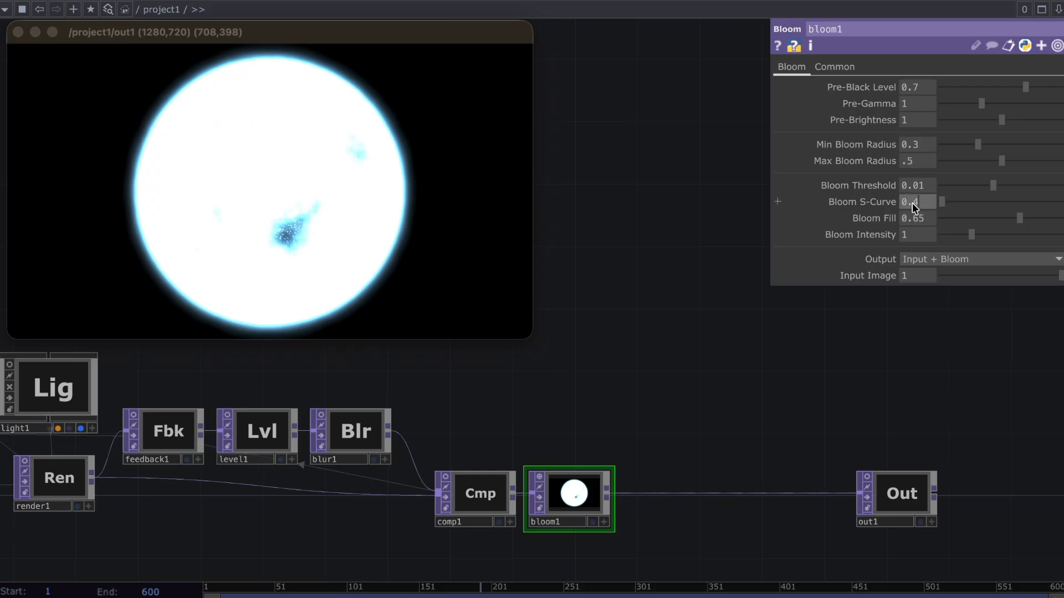
pyautogui.write('78')
pyautogui.press('Return')
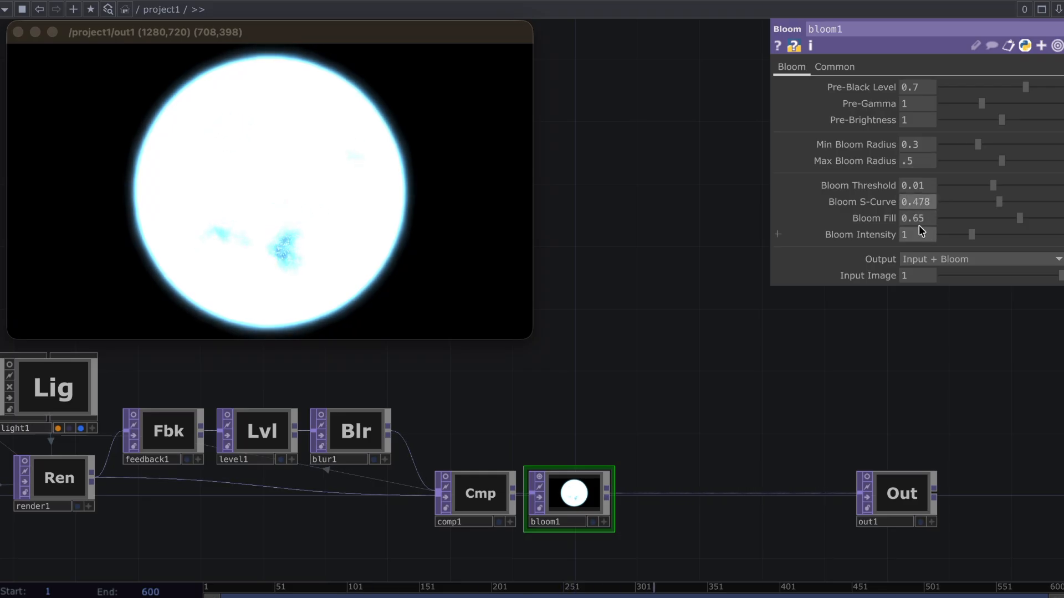
pyautogui.click(918, 218)
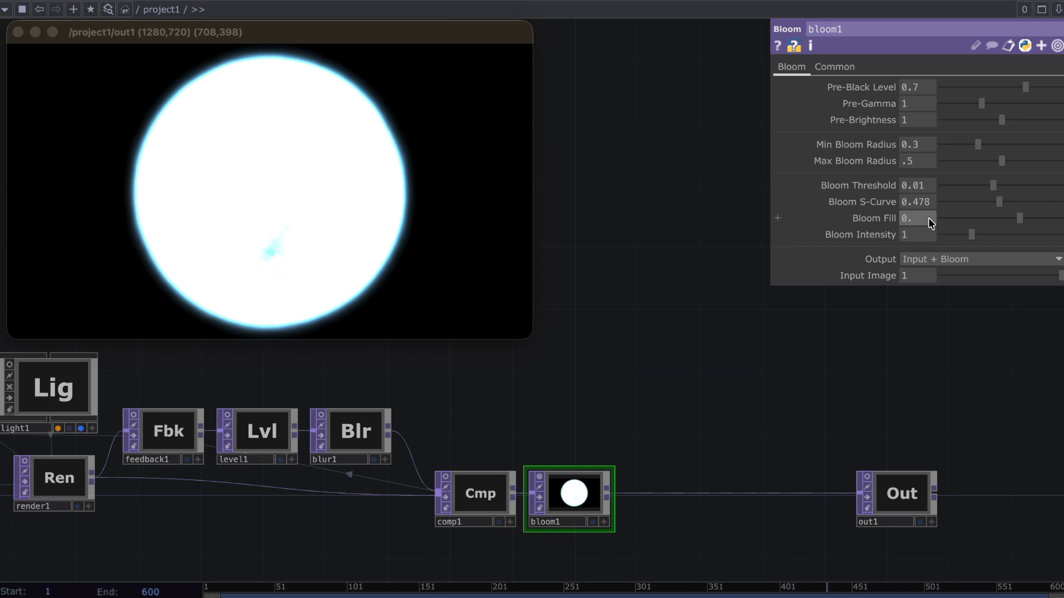
pyautogui.write('0.404')
pyautogui.press('Return')
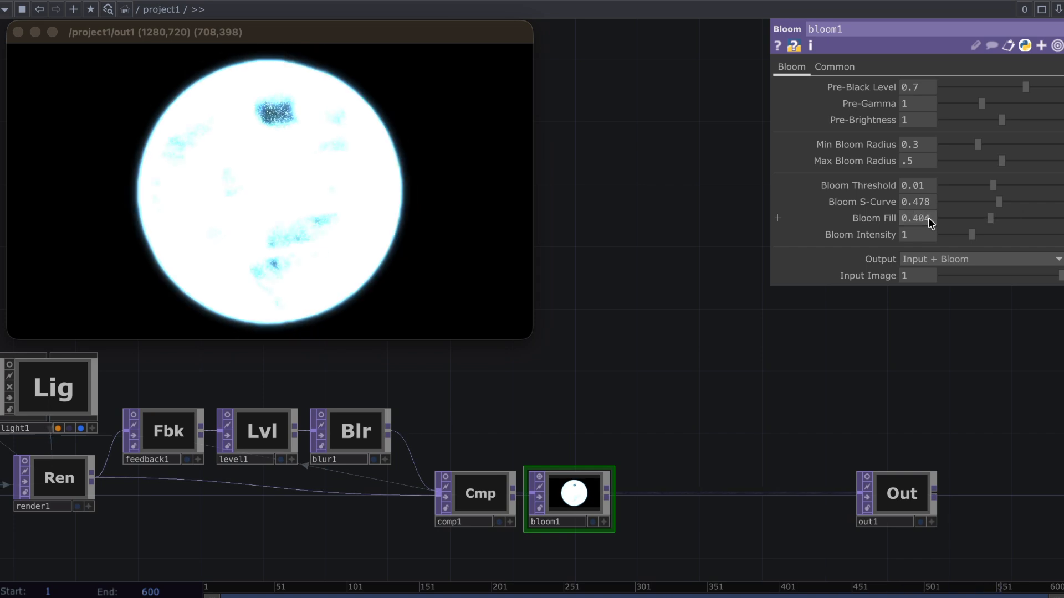
pyautogui.click(922, 238)
pyautogui.write('2.86')
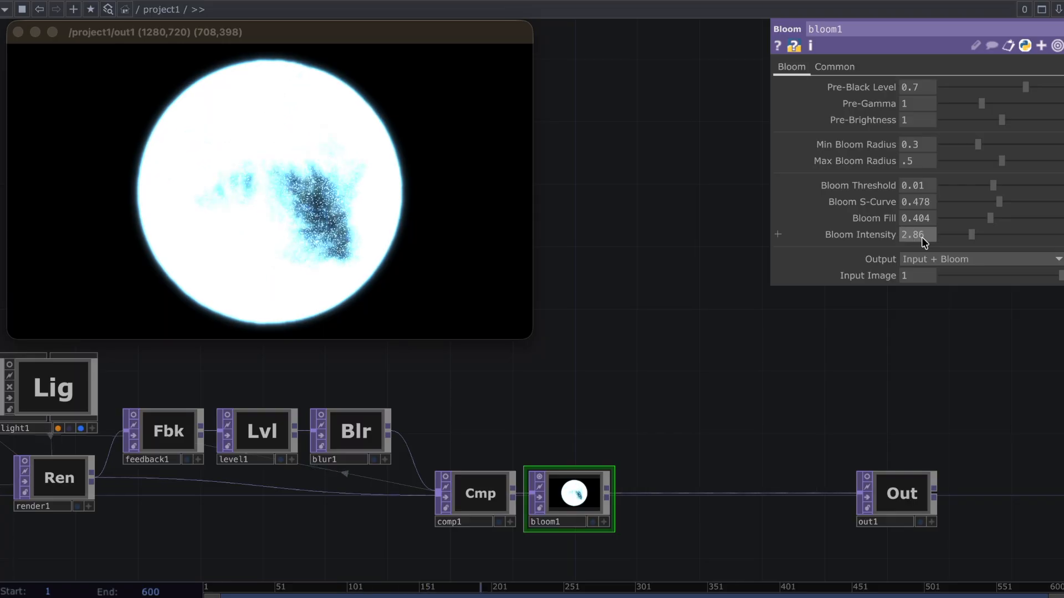
pyautogui.press('Return')
# Reposition light1 within its own viewer to dim the lighting on the sphere, and turn that viewer off
pyautogui.moveTo(71, 403); pyautogui.dragTo(382, 432, button='middle')
pyautogui.scroll(5, 381, 431)
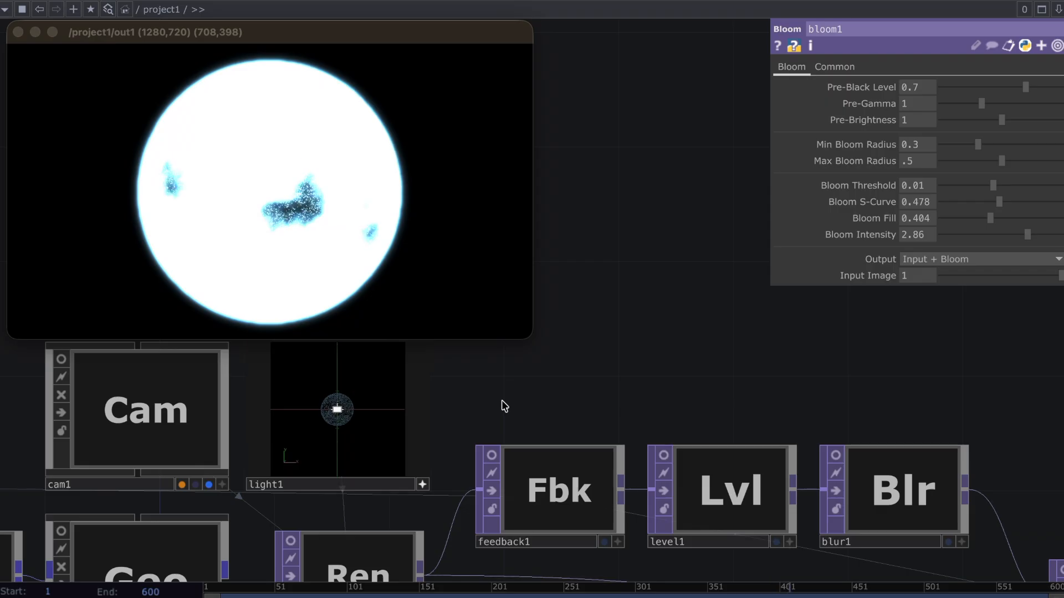
pyautogui.moveTo(402, 401); pyautogui.dragTo(355, 415)
pyautogui.scroll(-10, 570, 397)
pyautogui.moveTo(462, 461); pyautogui.dragTo(527, 467)
pyautogui.scroll(5, 467, 436)
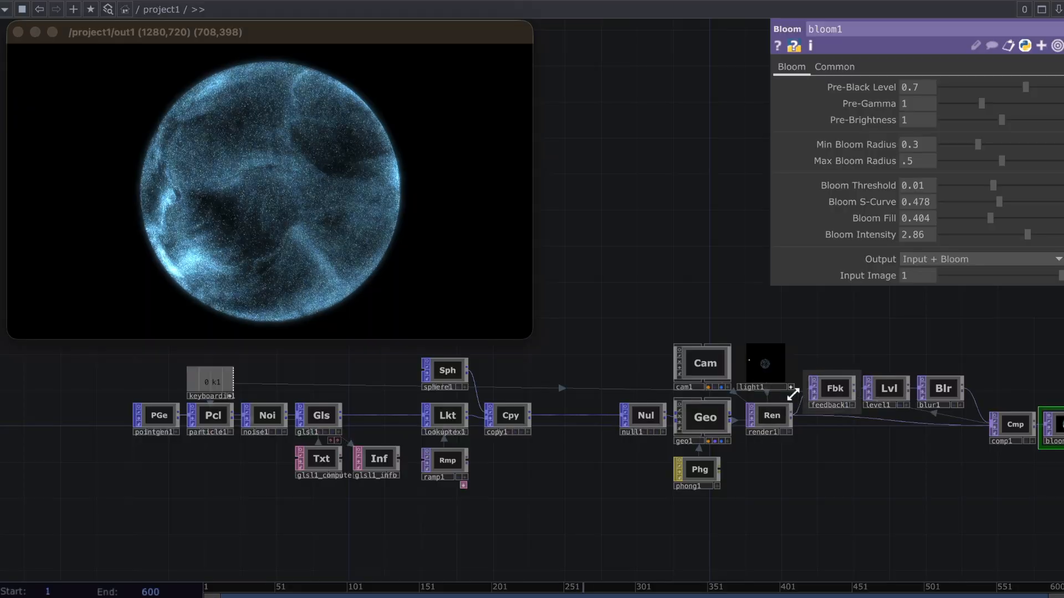
pyautogui.click(791, 387)
pyautogui.moveTo(508, 473); pyautogui.dragTo(503, 488)
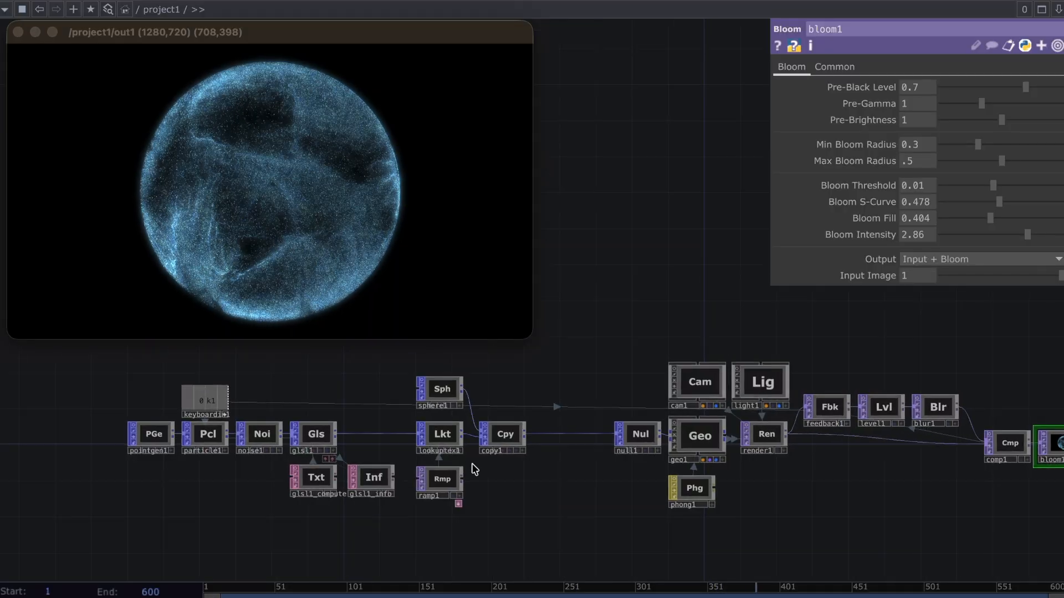
pyautogui.scroll(3, 452, 431)
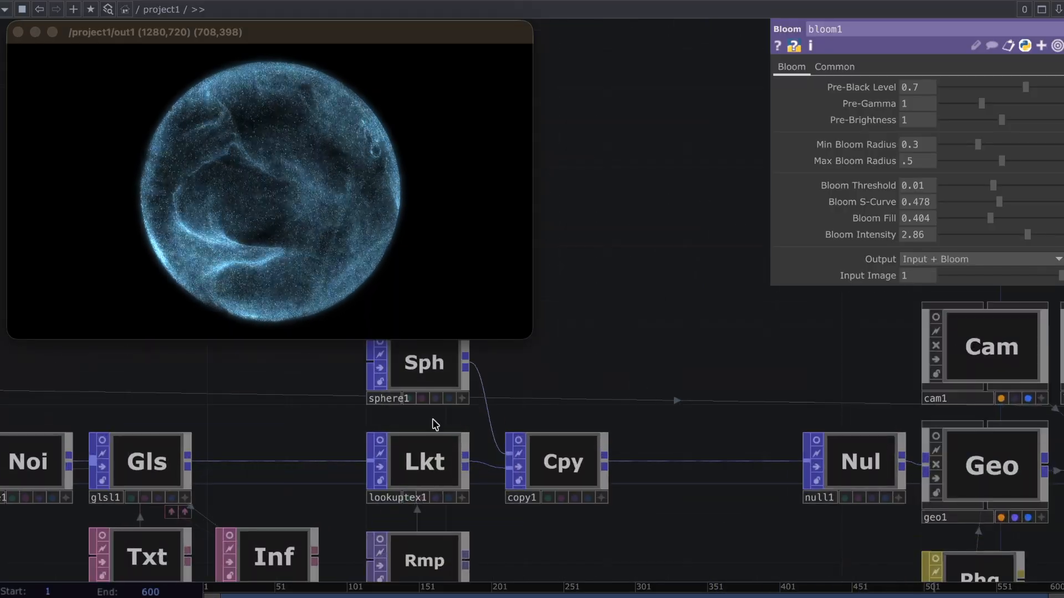
# Set noise1's Seed to 1.06, Period to 0.7, Harmonics to 2, Harmonic Spread to 7.8, Harmonic Gain to 0.396 and Amplitude to 0.581
pyautogui.moveTo(145, 400); pyautogui.dragTo(326, 397)
pyautogui.click(219, 446)
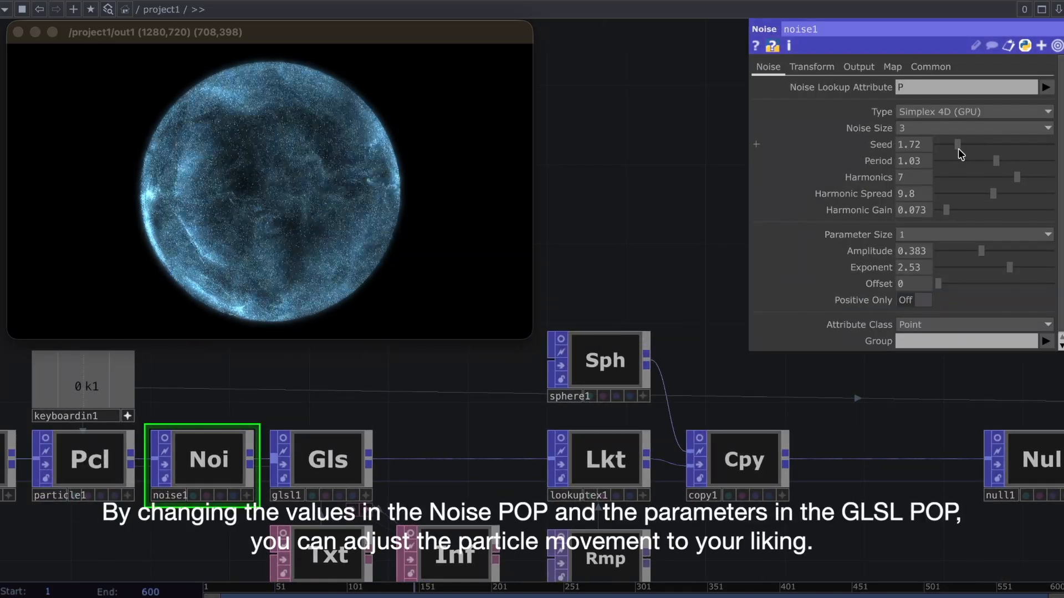
pyautogui.moveTo(958, 150); pyautogui.dragTo(951, 155)
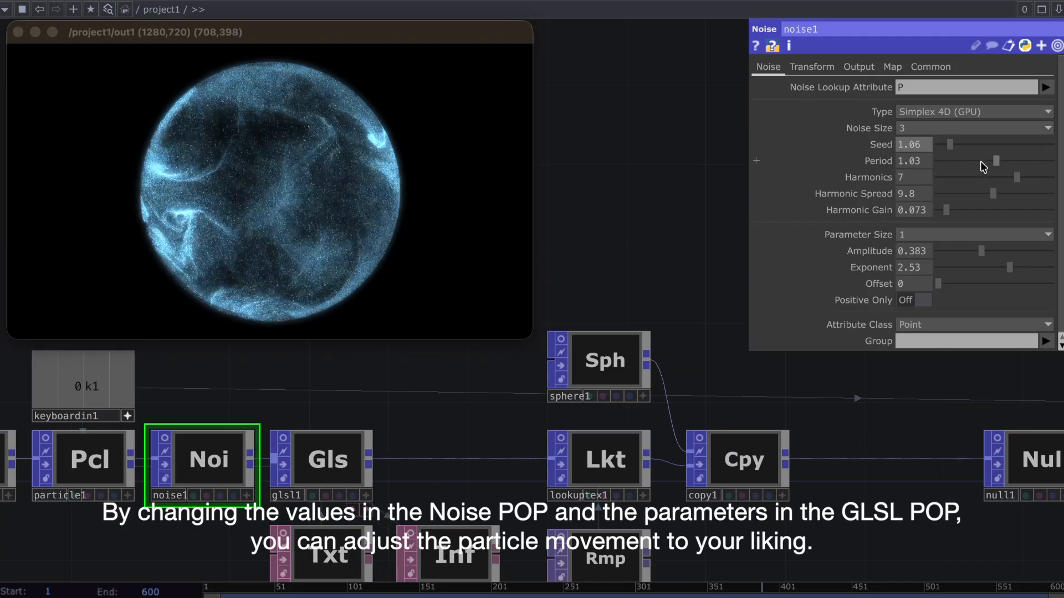
pyautogui.moveTo(969, 248); pyautogui.dragTo(953, 247)
pyautogui.moveTo(993, 194); pyautogui.dragTo(979, 164)
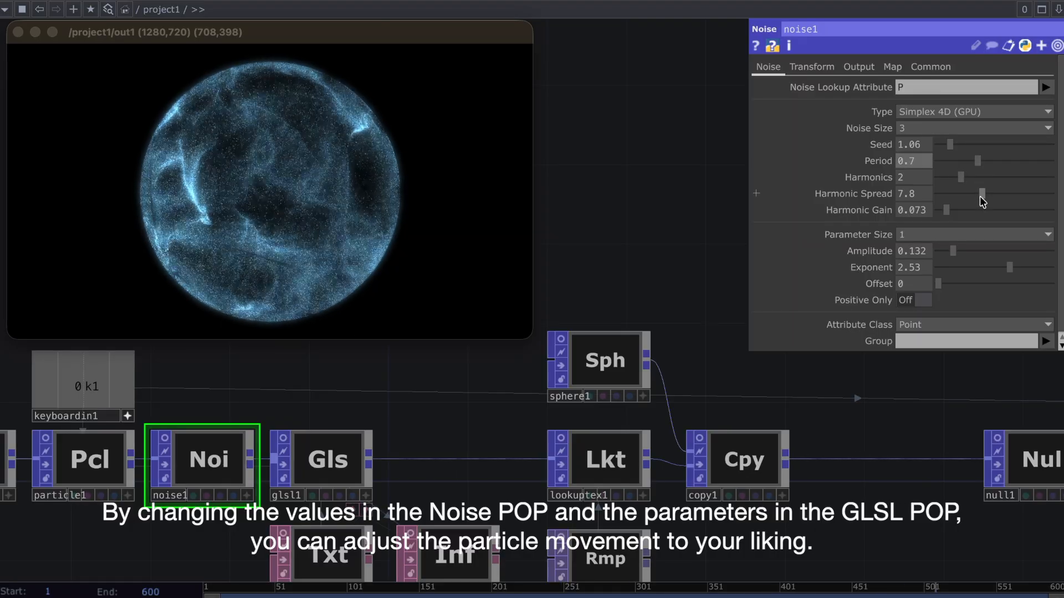
pyautogui.moveTo(974, 210)
pyautogui.mouseDown()
pyautogui.moveTo(1039, 210)
pyautogui.moveTo(986, 219)
pyautogui.mouseUp()
pyautogui.moveTo(978, 256); pyautogui.dragTo(1007, 257)
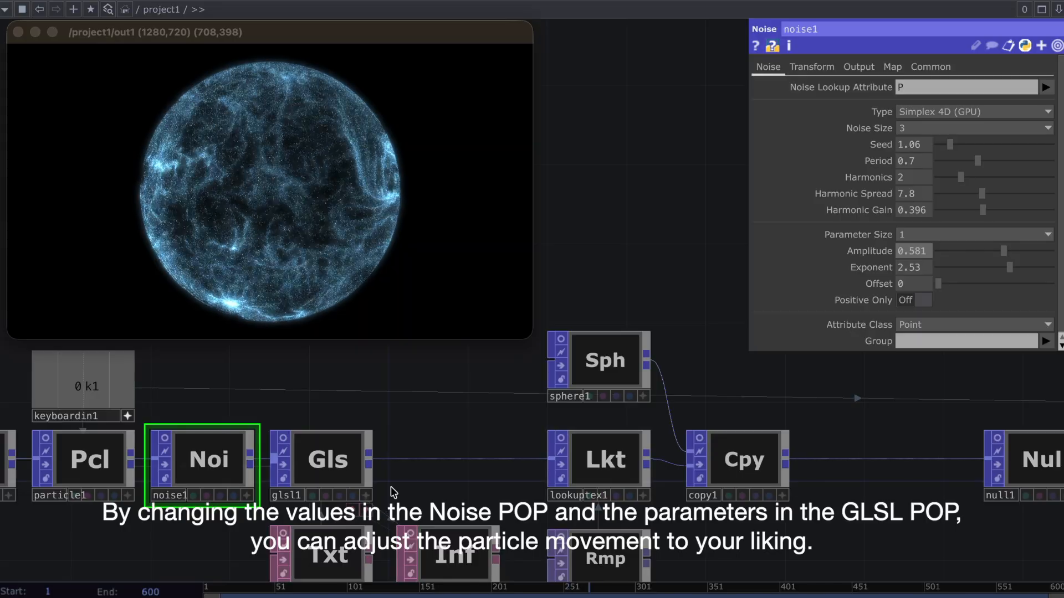
# Set the uMaxSpeed uniform of glsl1 to 0.7
pyautogui.click(318, 460)
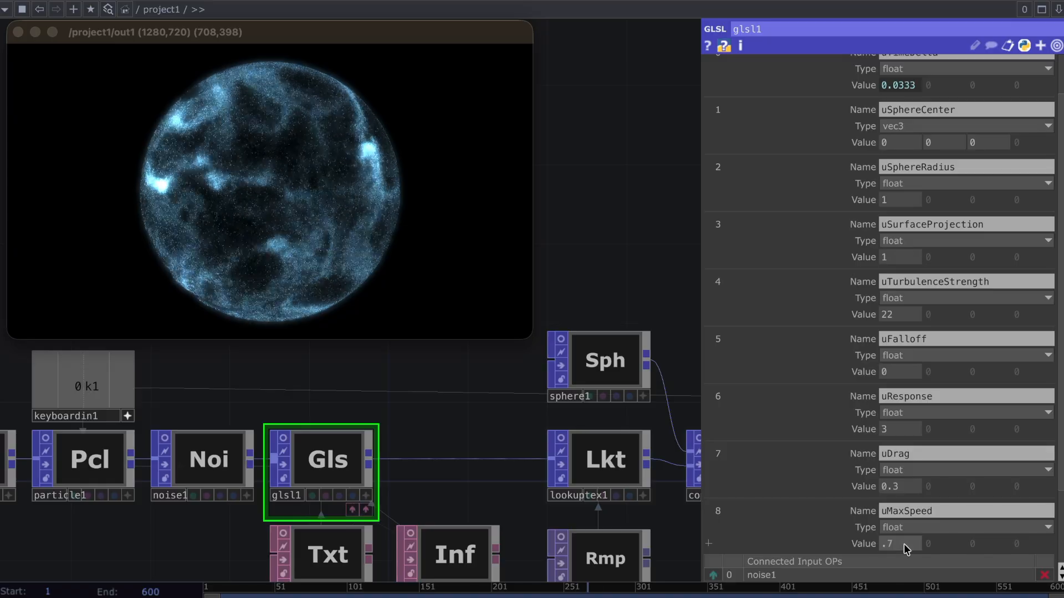
# Retune noise1 with Amplitude 0.634, Harmonic Gain 0.106, Exponent 2.59 and Seed 3.23
pyautogui.click(207, 456)
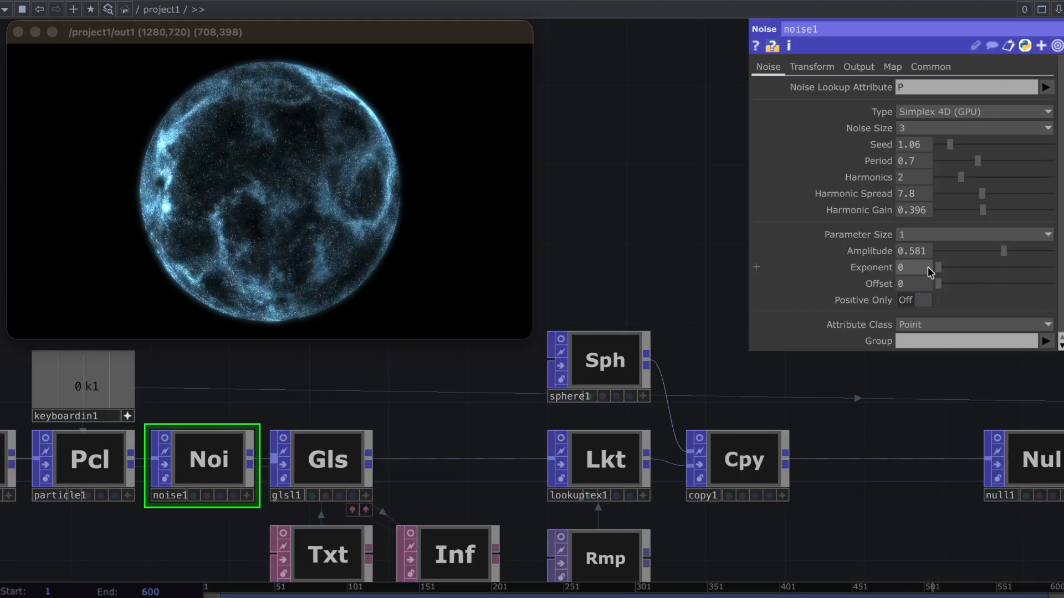
pyautogui.moveTo(998, 254); pyautogui.dragTo(970, 254)
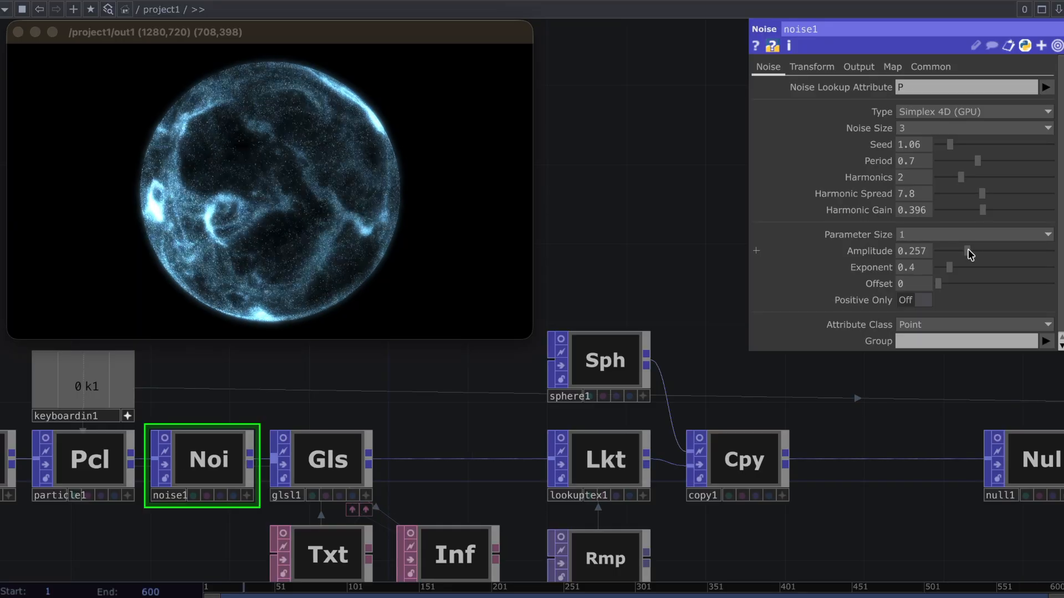
pyautogui.click(1013, 253)
pyautogui.moveTo(982, 210); pyautogui.dragTo(951, 211)
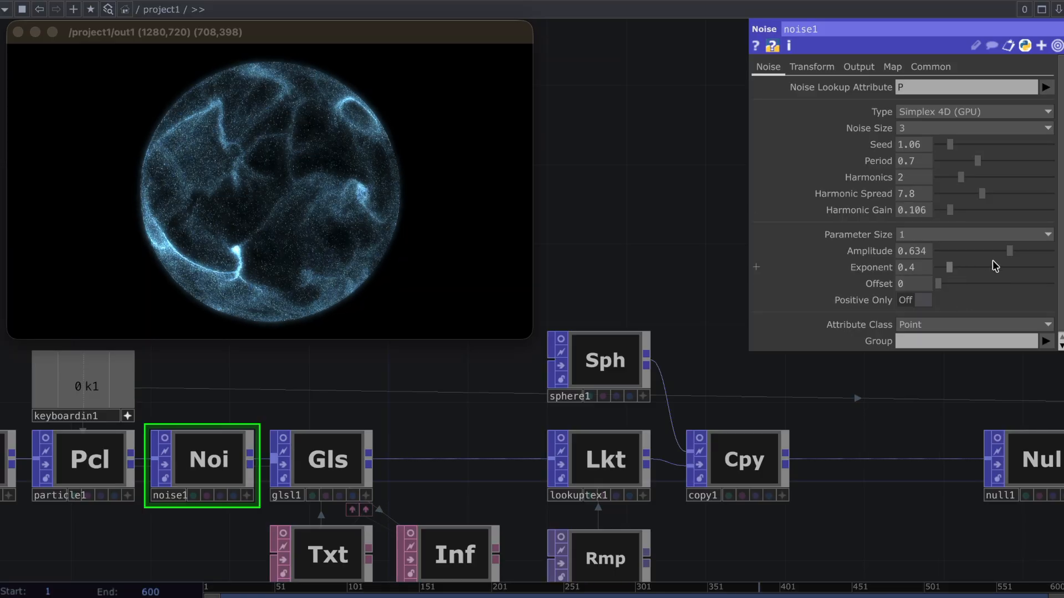
pyautogui.moveTo(992, 271); pyautogui.dragTo(1013, 271)
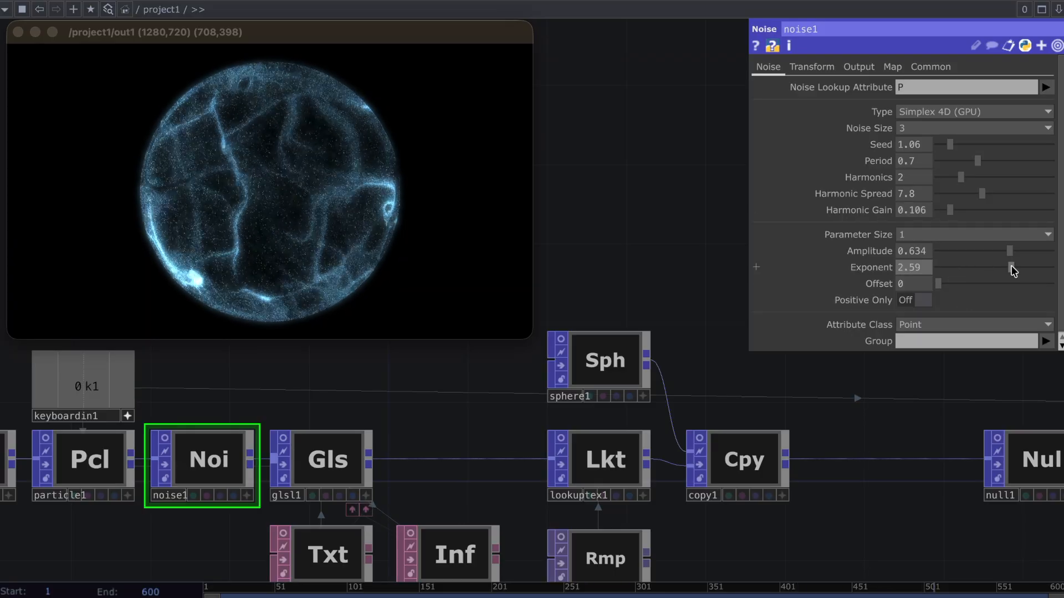
pyautogui.moveTo(974, 146)
pyautogui.mouseDown()
pyautogui.moveTo(1010, 145)
pyautogui.moveTo(977, 144)
pyautogui.mouseUp()
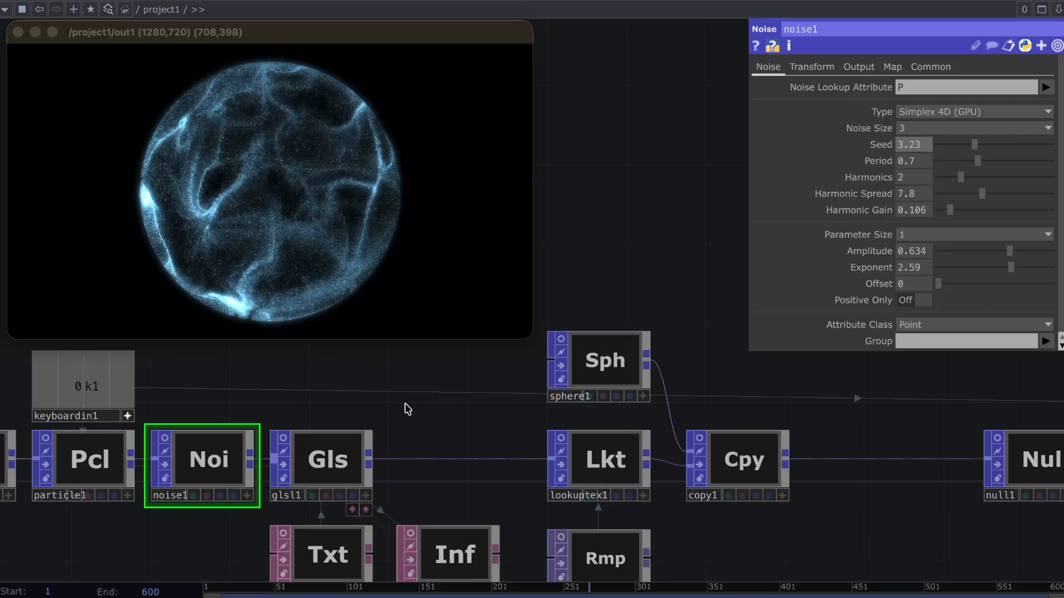
# Recolor the first key of ramp1 to pink with Hue 316 and Saturation 0.895
pyautogui.moveTo(853, 408); pyautogui.dragTo(777, 408)
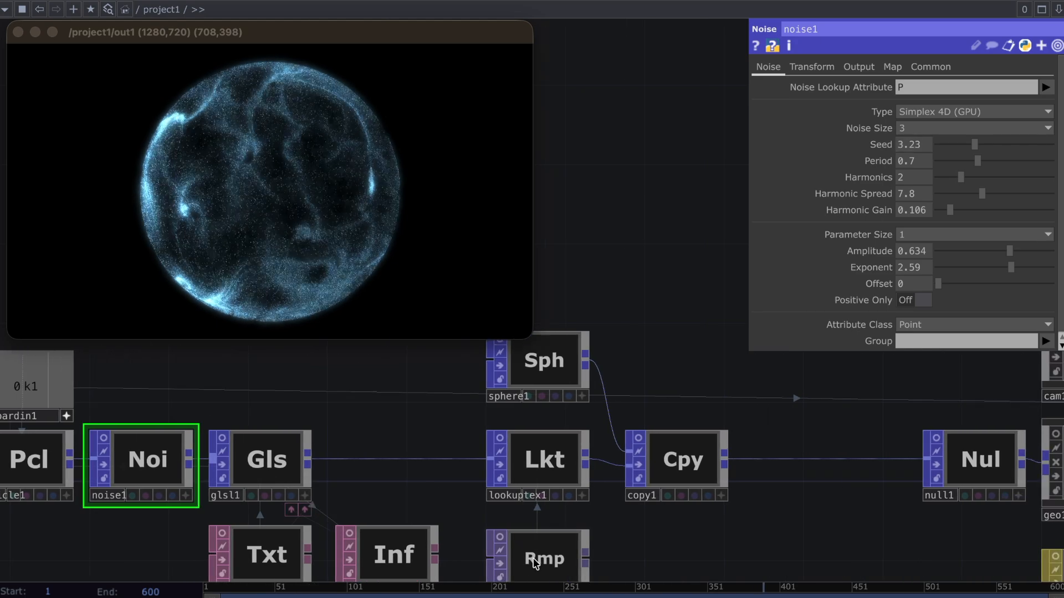
pyautogui.click(536, 563)
pyautogui.moveTo(983, 131); pyautogui.dragTo(1037, 132)
pyautogui.click(1042, 144)
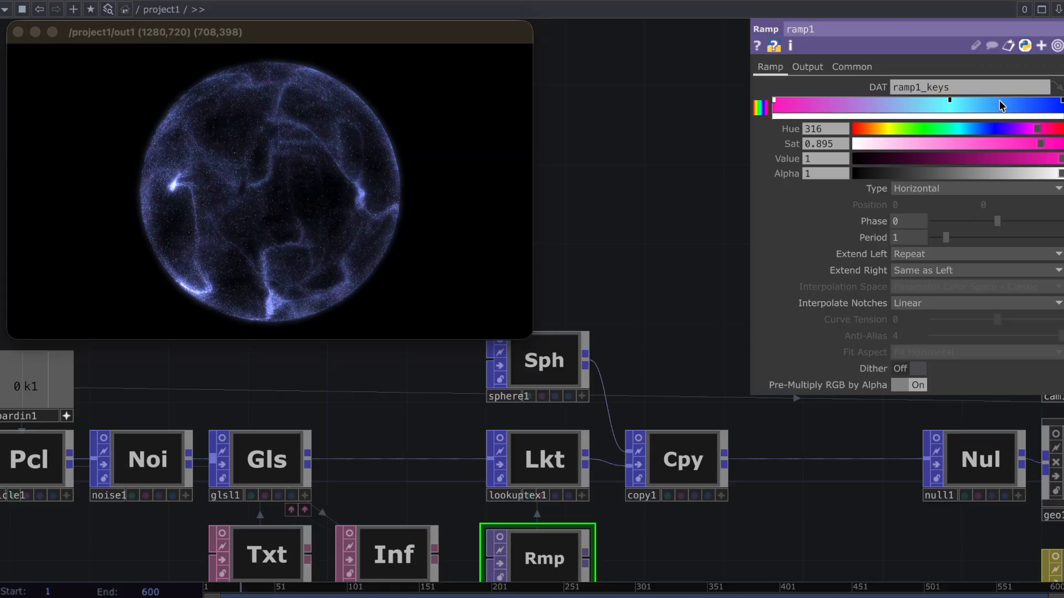
# Try a pale red on ramp1's middle key with Hue 0 and Saturation 0.308
pyautogui.click(951, 101)
pyautogui.moveTo(955, 130); pyautogui.dragTo(852, 132)
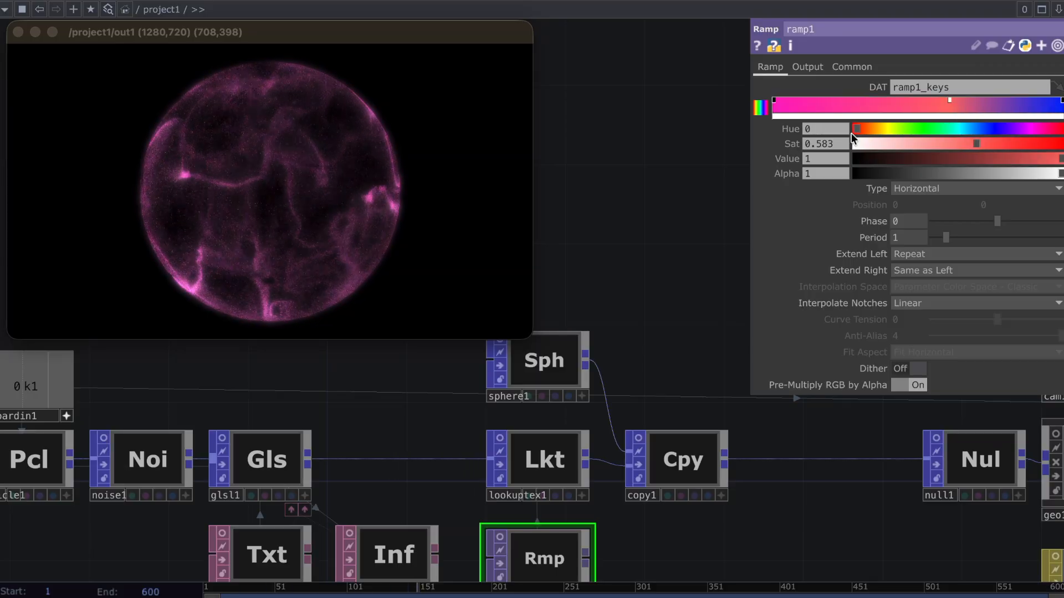
pyautogui.click(920, 144)
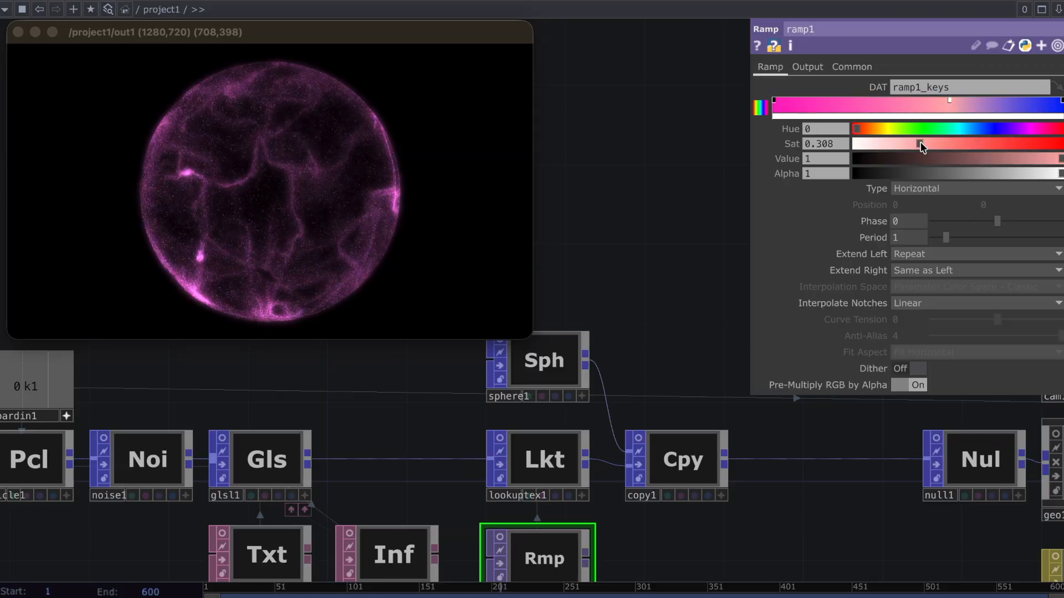
# Recolor the last key of ramp1 to a fairly saturated yellow-green
pyautogui.click(1057, 106)
pyautogui.moveTo(1034, 131); pyautogui.dragTo(906, 132)
pyautogui.click(1017, 145)
# Recolor the middle key of ramp1 to blue with Hue 249 and Saturation 0.88
pyautogui.click(950, 99)
pyautogui.moveTo(1025, 129); pyautogui.dragTo(999, 129)
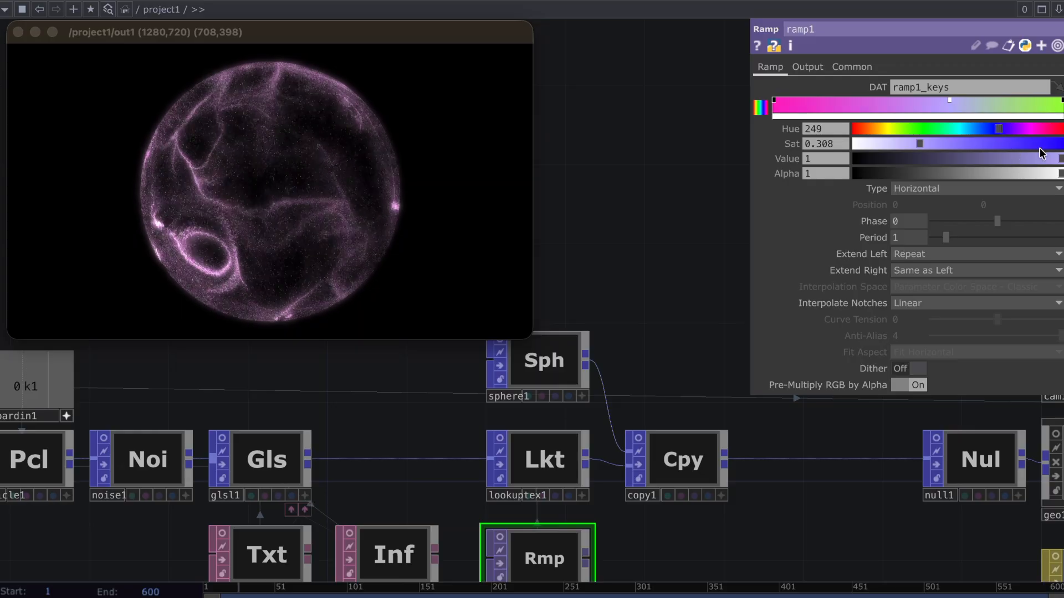
pyautogui.click(1038, 145)
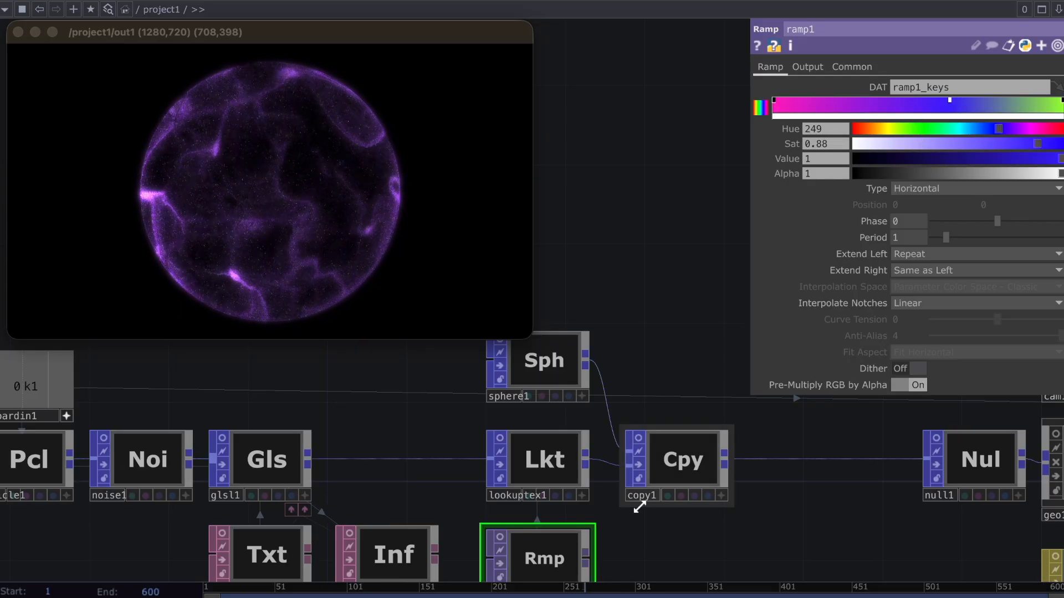
# Add a color key to ramp1 about midway between its pink and blue keys, keeping the interpolated purple
pyautogui.click(863, 102)
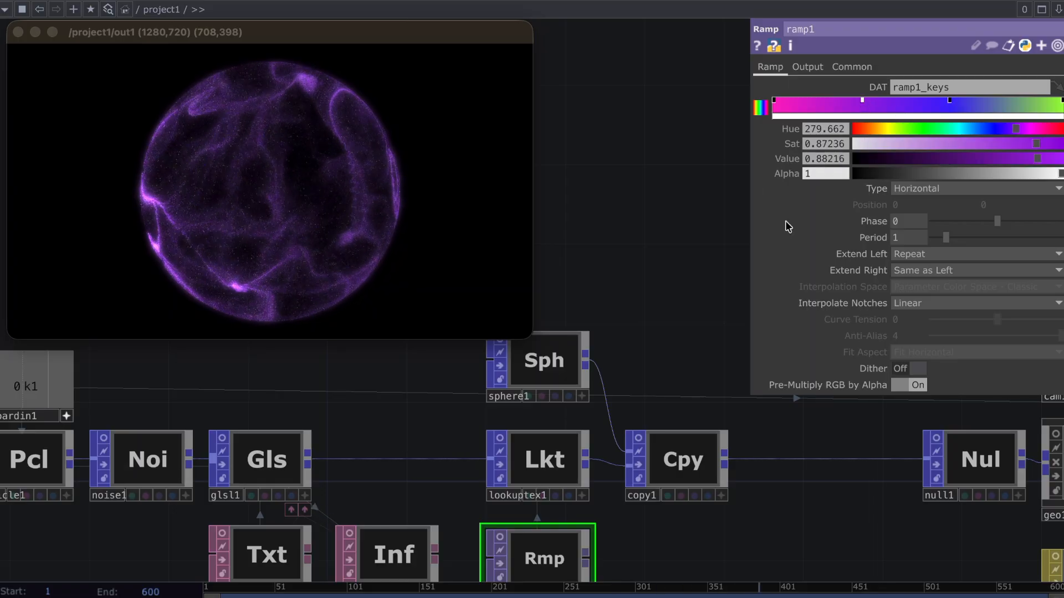
pyautogui.scroll(-3, 611, 379)
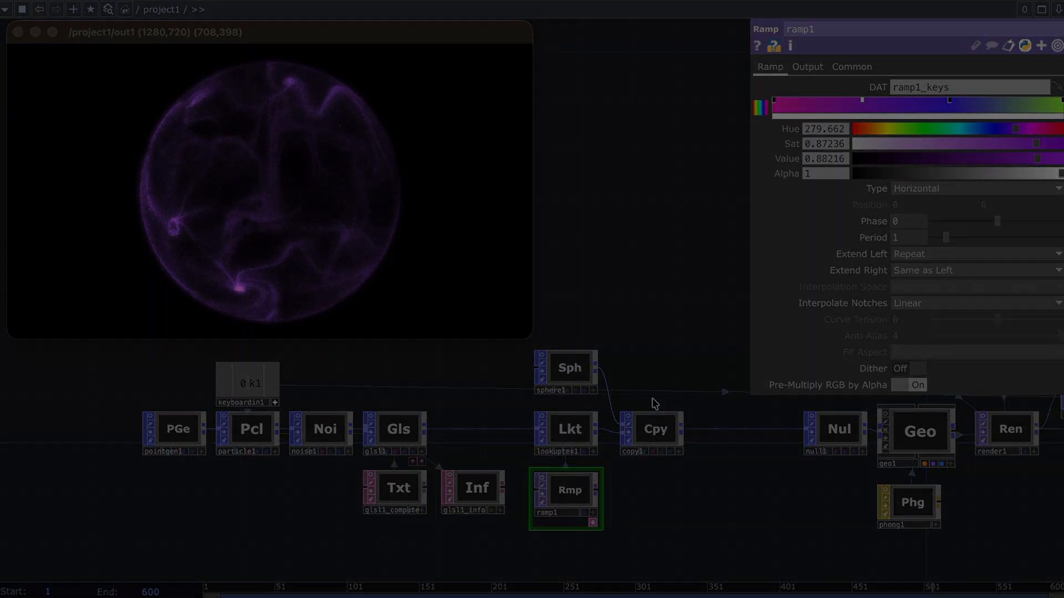